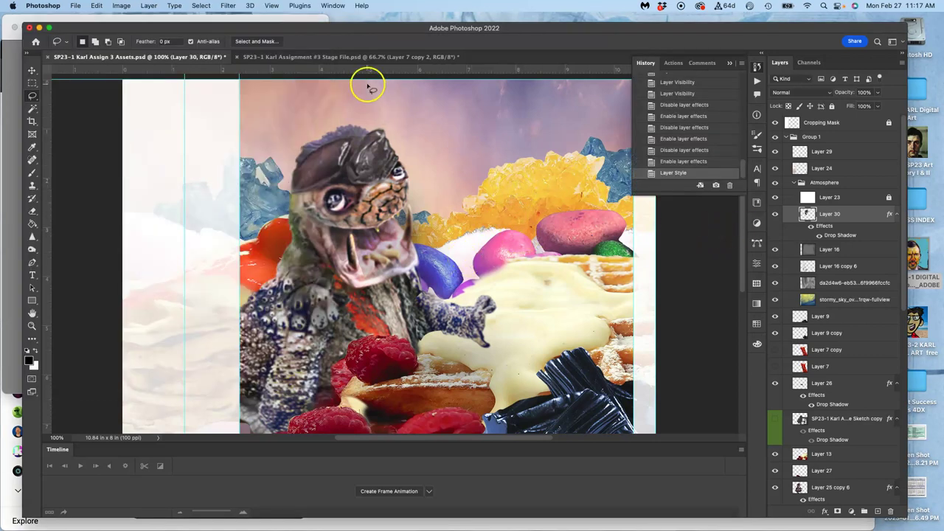
- Compare the Assets collage against the Stage File document
left_click(359, 56)
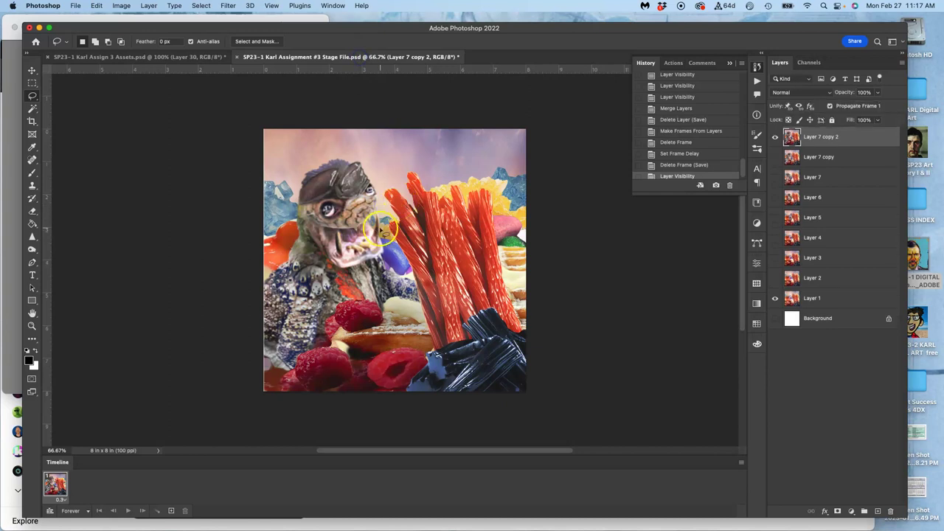
left_click(169, 58)
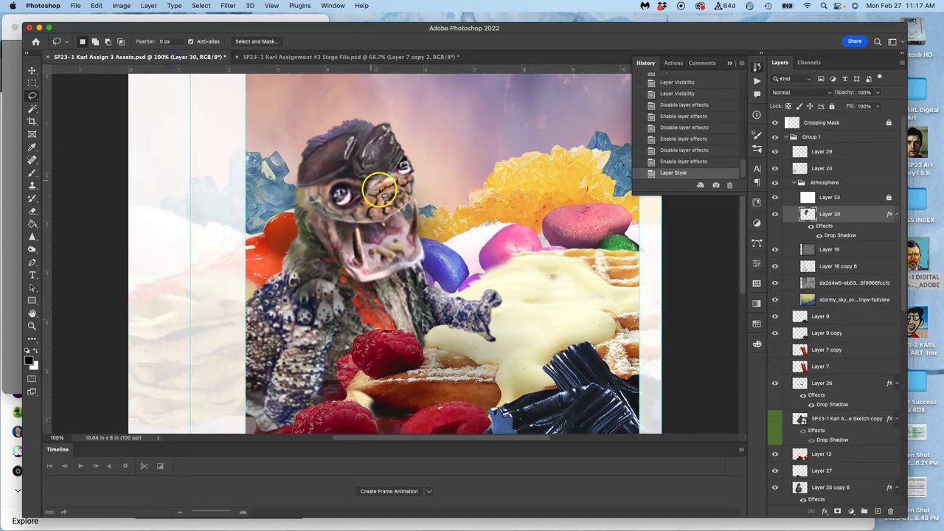
scroll(457, 264, "down", 2)
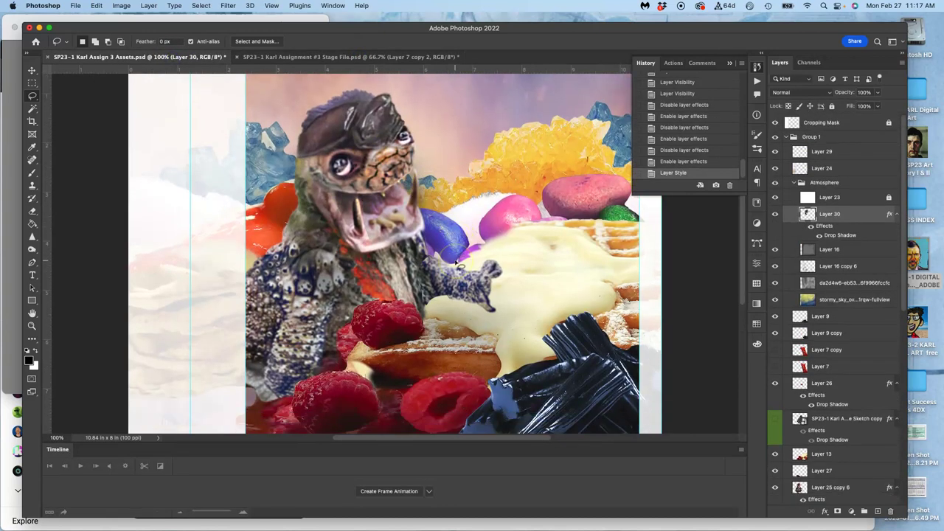
- Toggle the red licorice Layer 7 copy and Layer 30 on and off, leaving both visible
left_click(775, 350)
left_click(776, 349)
left_click(776, 350)
left_click(776, 349)
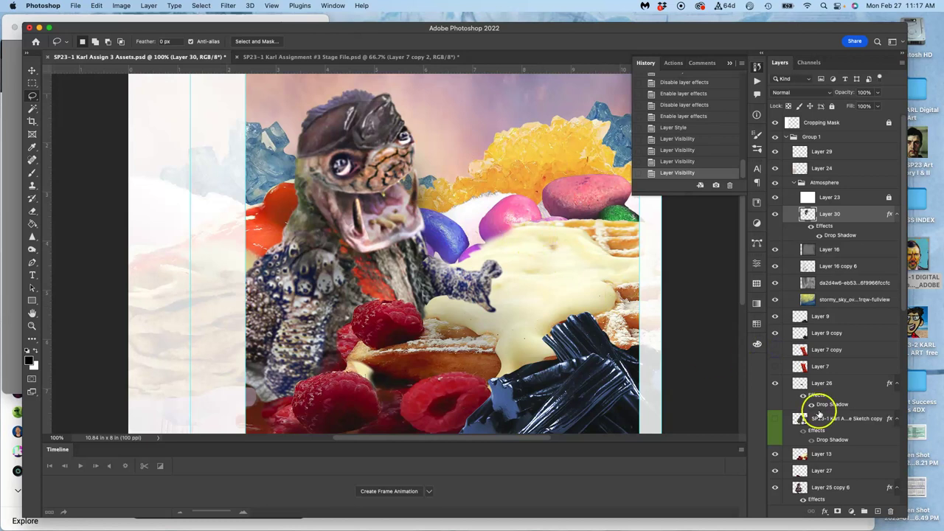
left_click(773, 352)
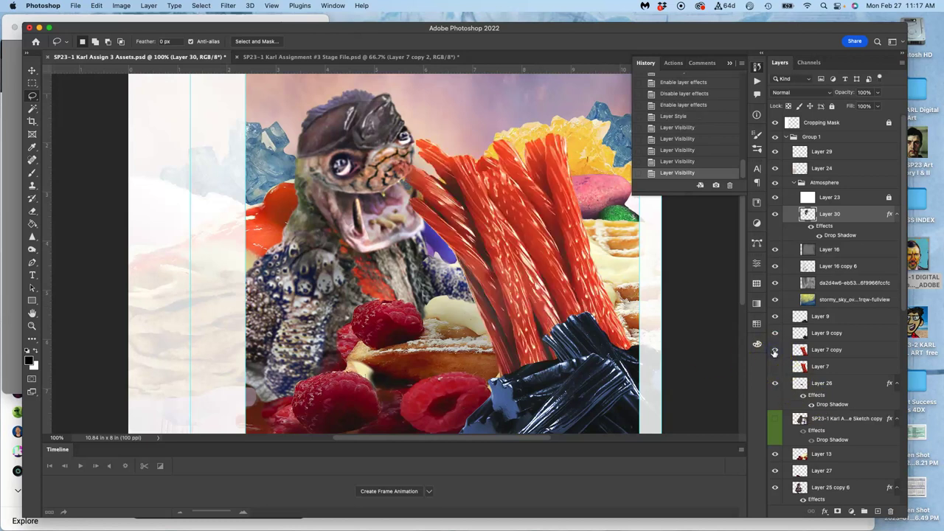
left_click(775, 214)
left_click(775, 214)
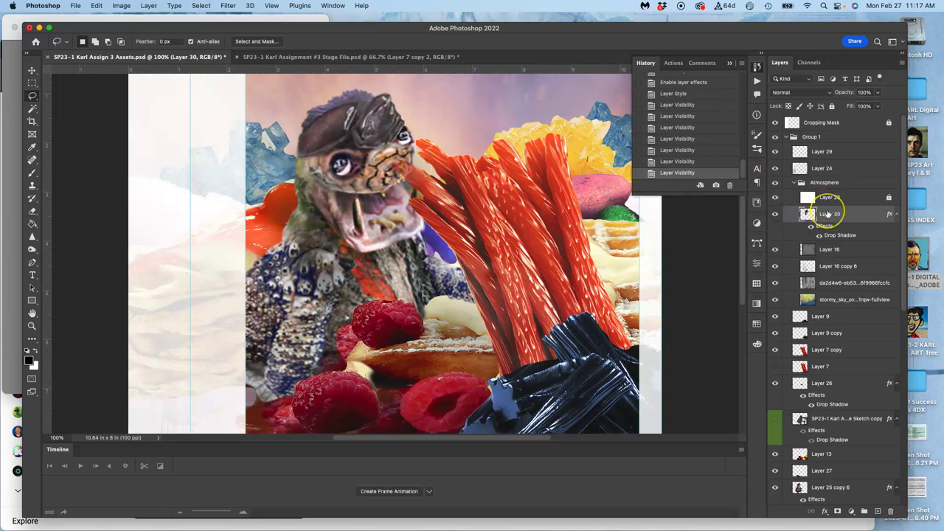
key("ctrl+j")
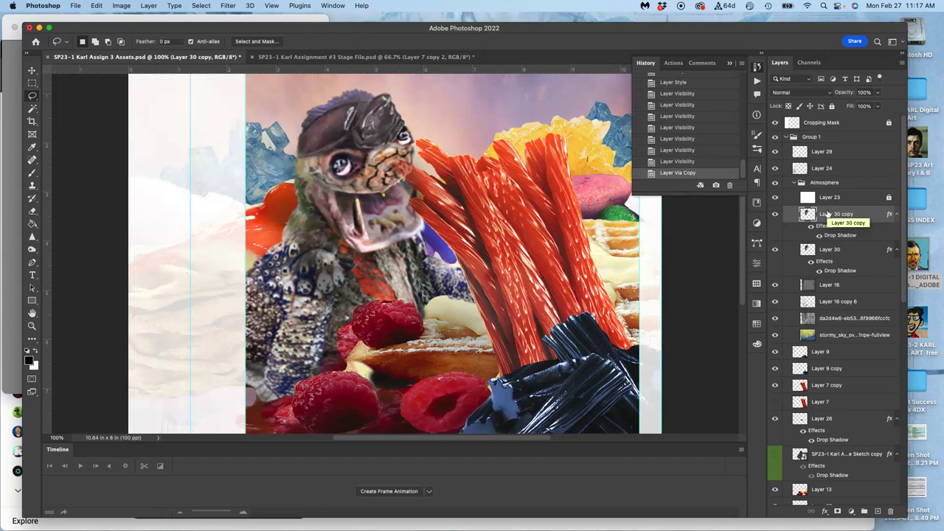
left_click(812, 227)
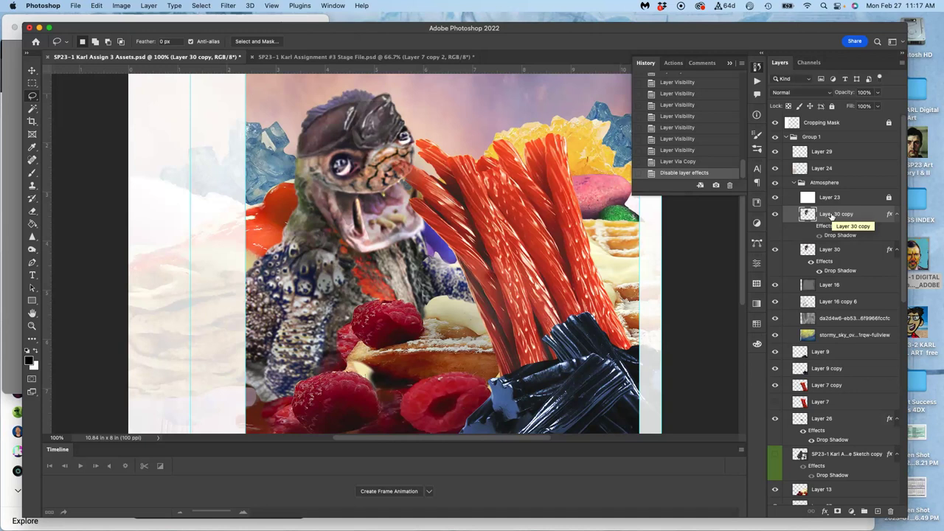
key("ctrl+j")
key("ctrl+j")
key("ctrl+j")
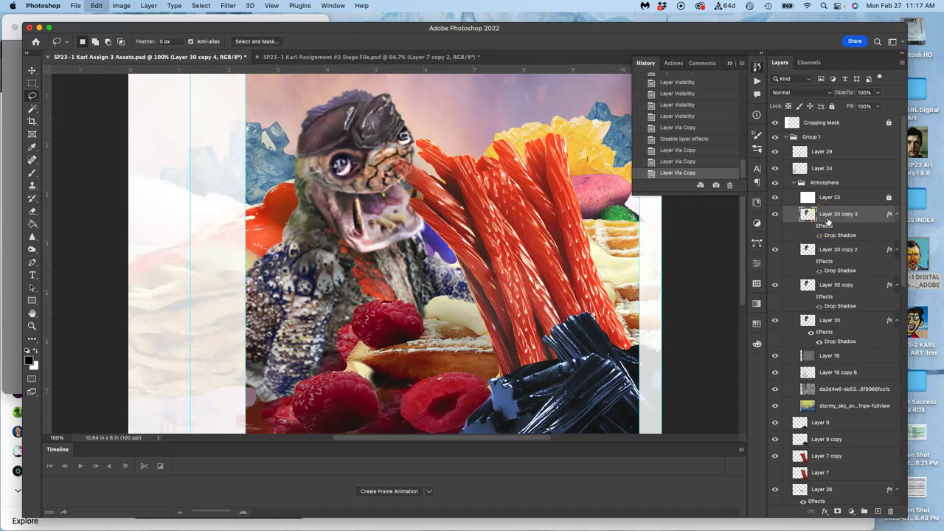
key("cmd+z")
key("cmd+z")
key("cmd+z")
key("cmd+z")
key("super+z")
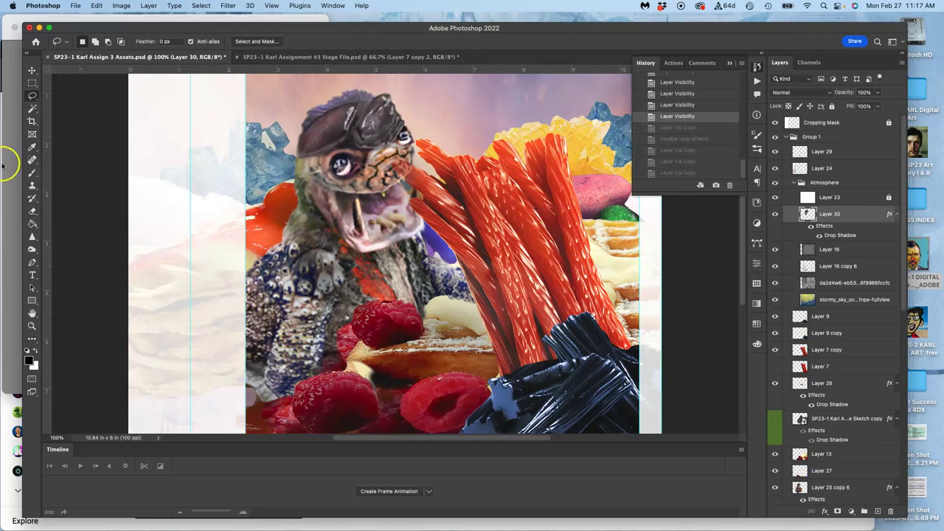
- Select the head by inverting a Magic Wand pick around it, then Lasso-add the hat top
left_click(32, 109)
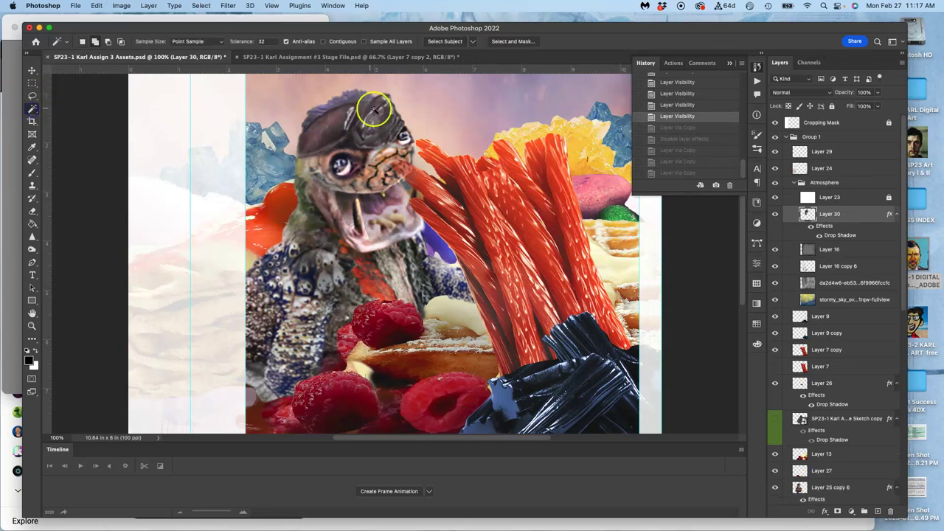
left_click(420, 113)
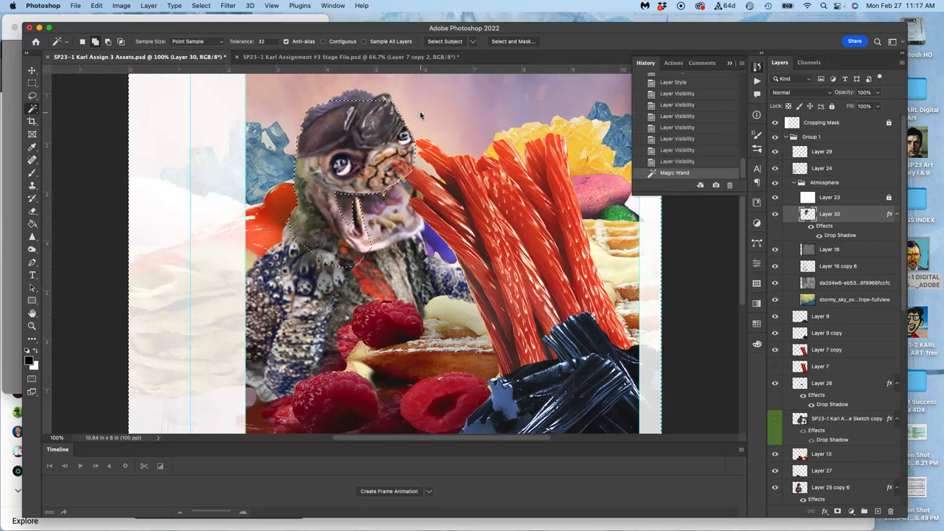
left_click(207, 6)
left_click(207, 46)
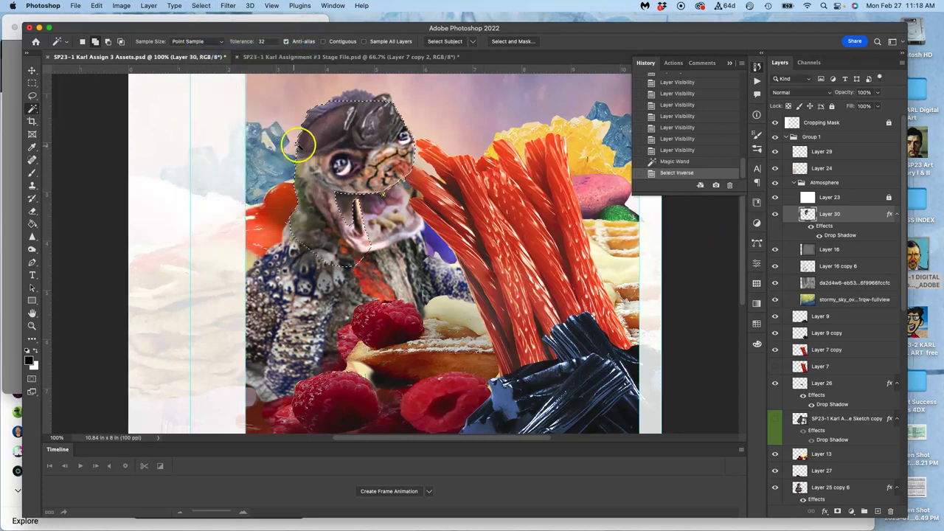
left_click(31, 96)
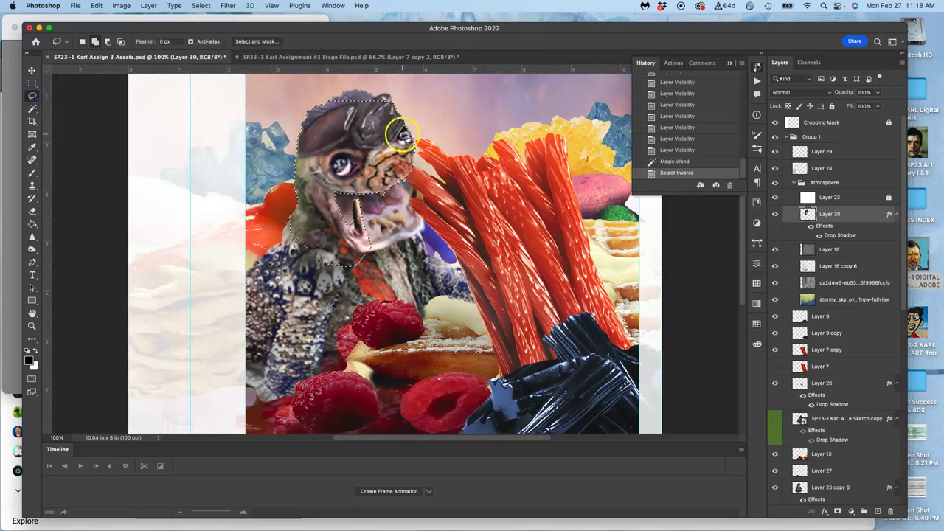
mouse_move(404, 103)
left_mouse_down()
mouse_move(393, 85)
mouse_move(319, 86)
mouse_move(298, 101)
mouse_move(295, 158)
left_mouse_up()
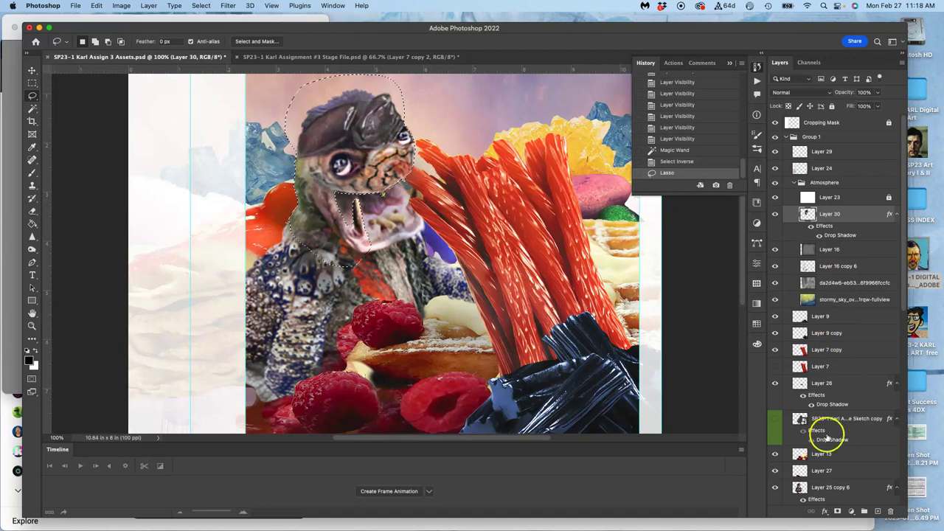
scroll(828, 438, "down", 3)
- Copy the head selection onto new Layer 31, checking Layer 25 copy 6 and the licorice
left_click(800, 437)
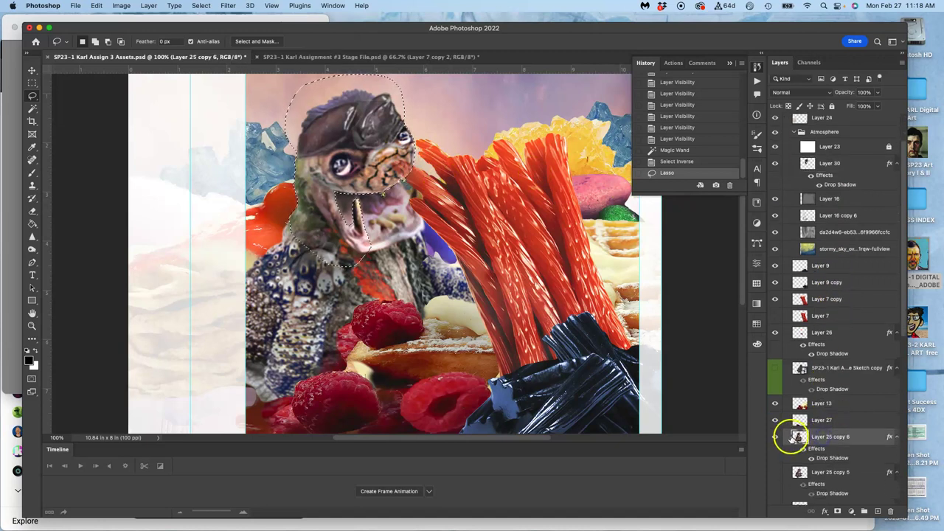
left_click(776, 437)
left_click(776, 437)
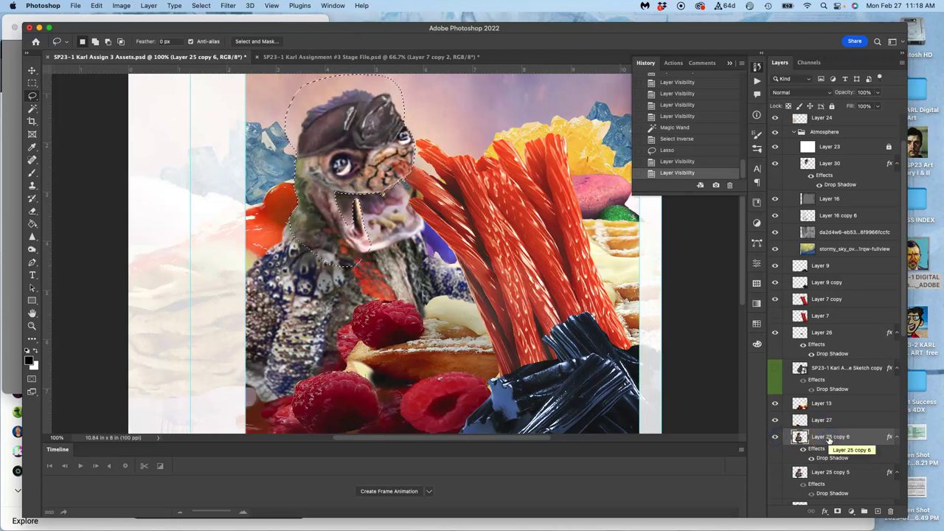
key("super+j")
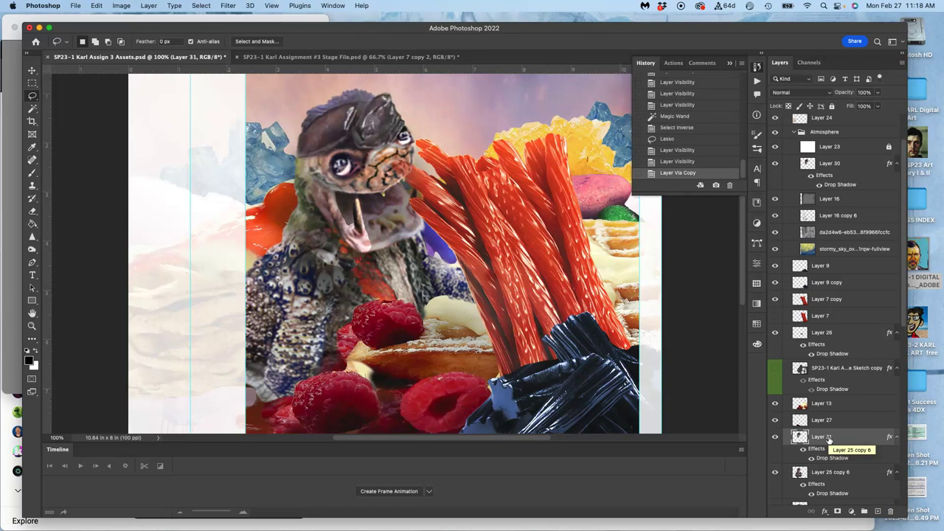
left_click(776, 299)
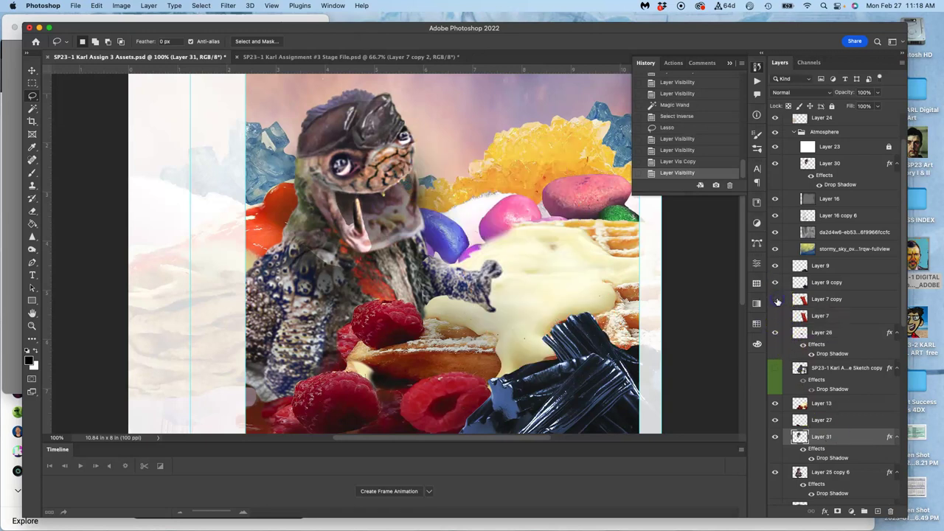
left_click(776, 299)
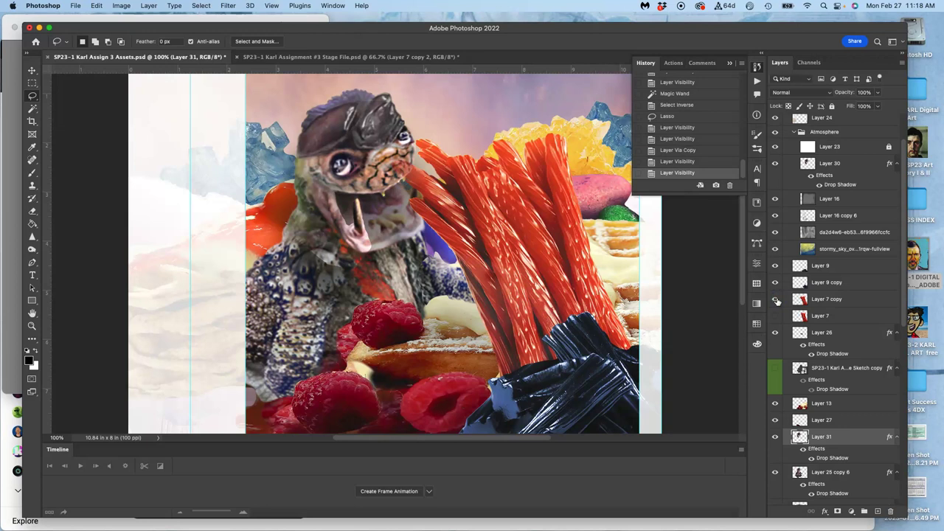
left_click(776, 299)
left_click(776, 299)
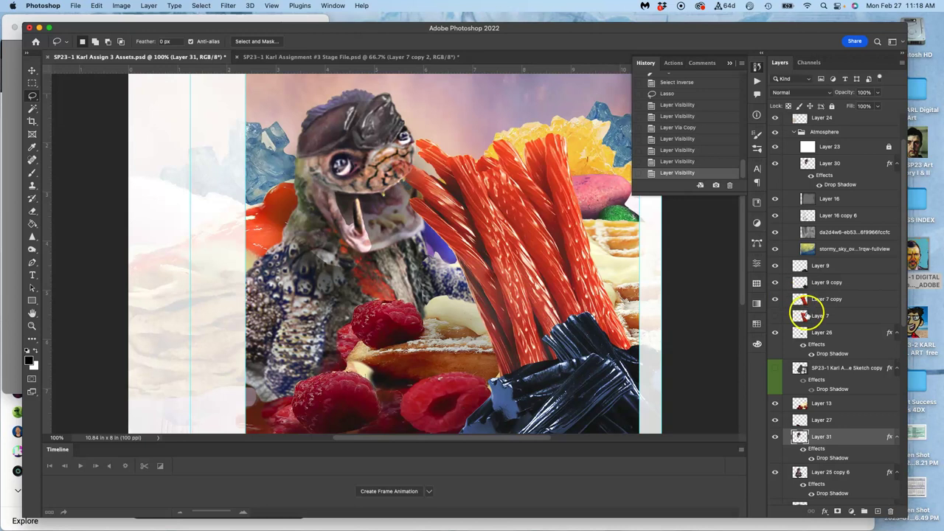
- Move Layer 31 beneath Layer 30, duplicate it twice without drop shadow, and hide the licorice
left_click_drag(814, 324, 813, 188)
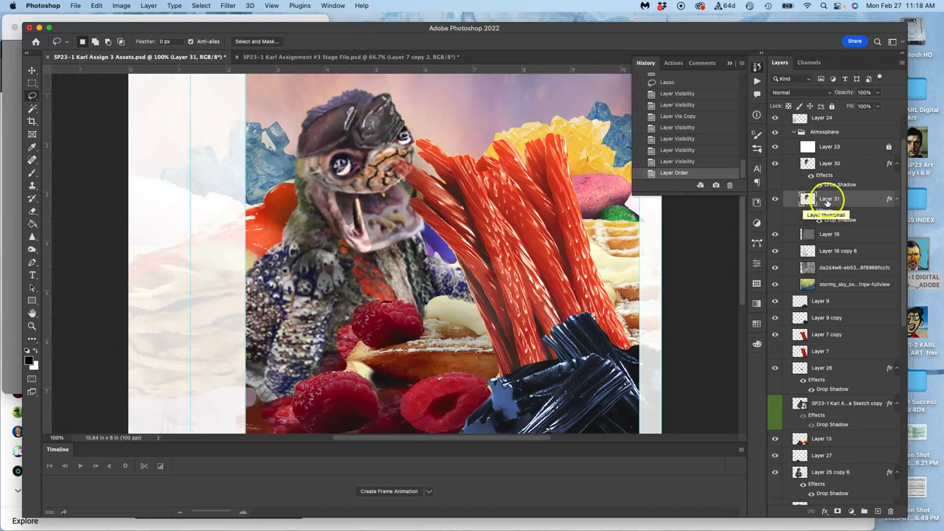
left_click(831, 200)
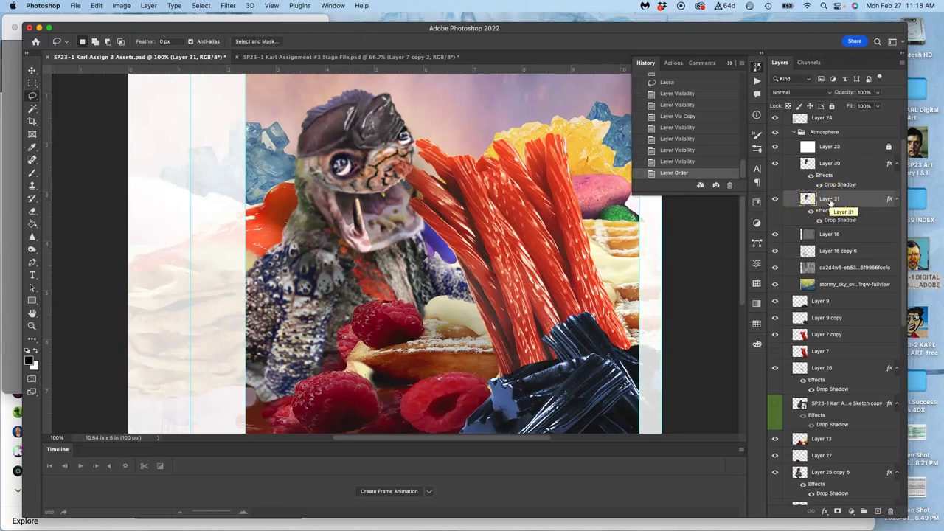
key("super+j")
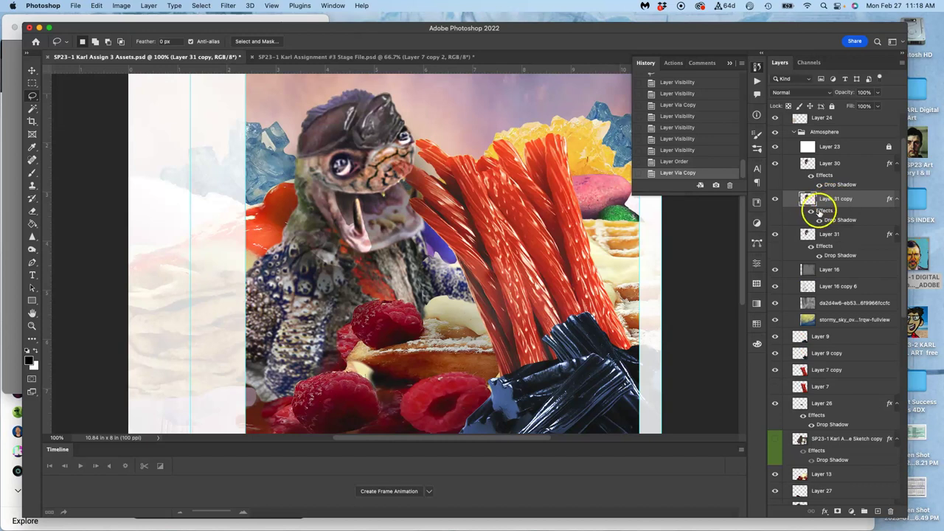
left_click(811, 211)
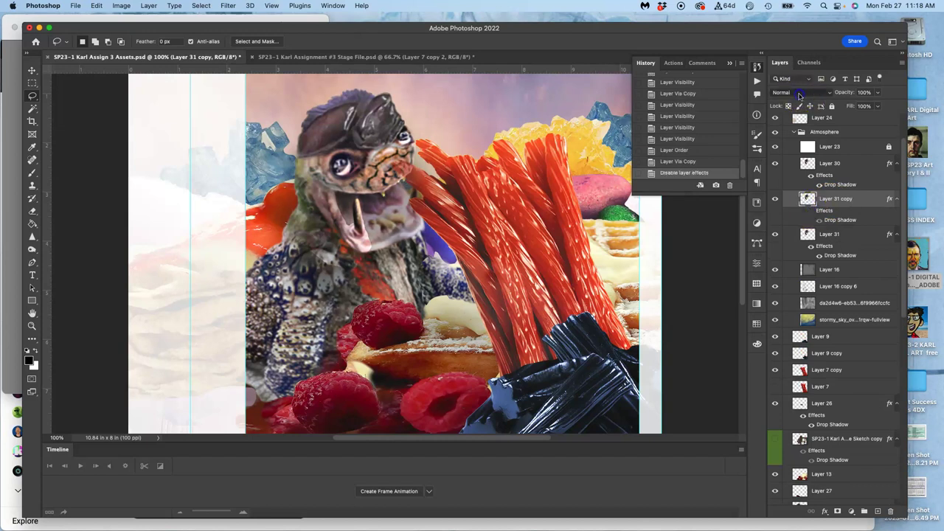
left_click(801, 91)
left_click(796, 94)
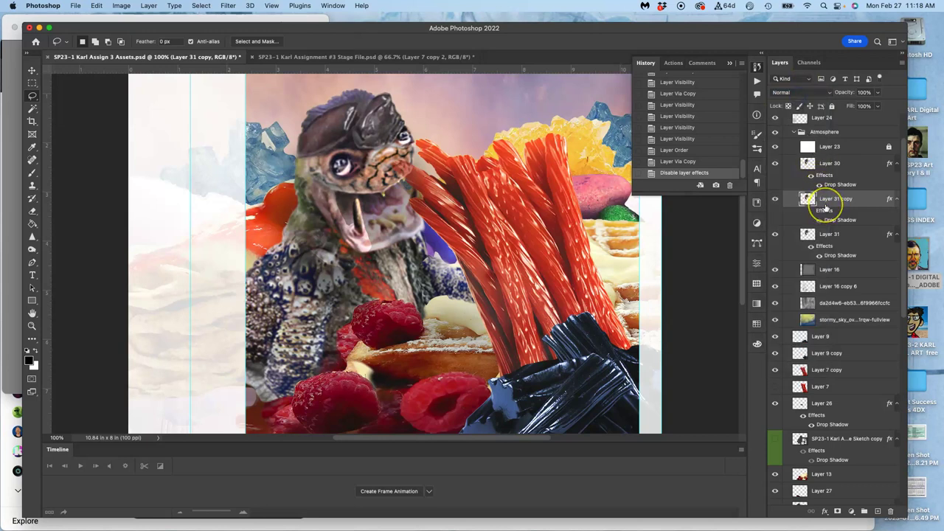
key("super+j")
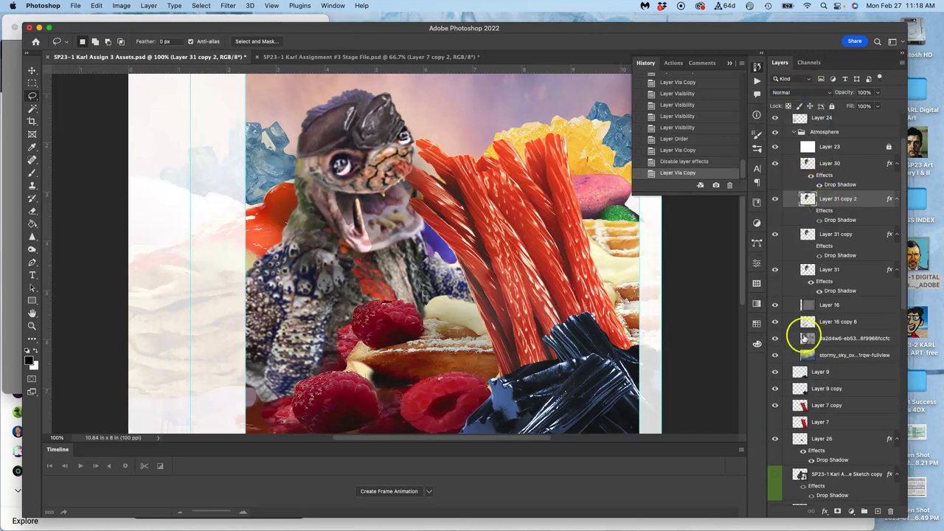
left_click(775, 405)
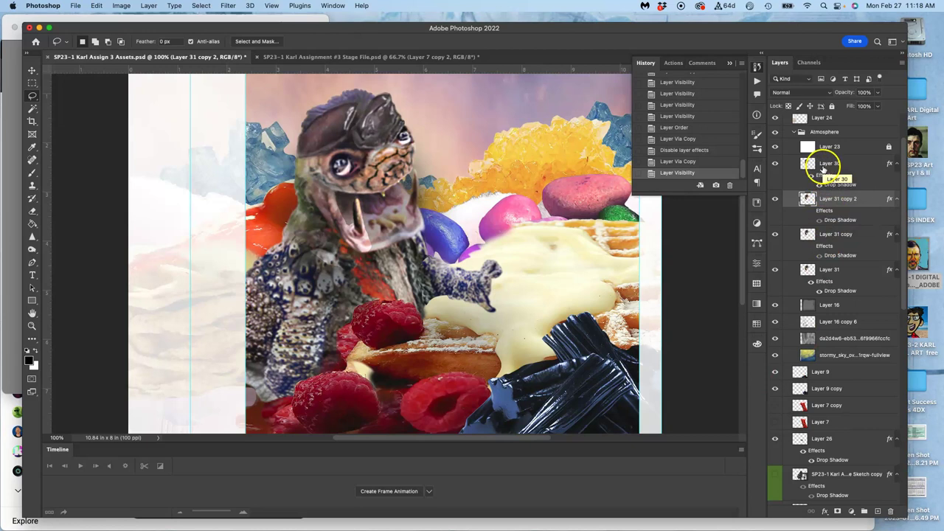
- Magic Wand select the creature's head region on Layer 30
left_click(823, 165)
left_click(32, 108)
left_click(314, 126)
left_click(347, 126)
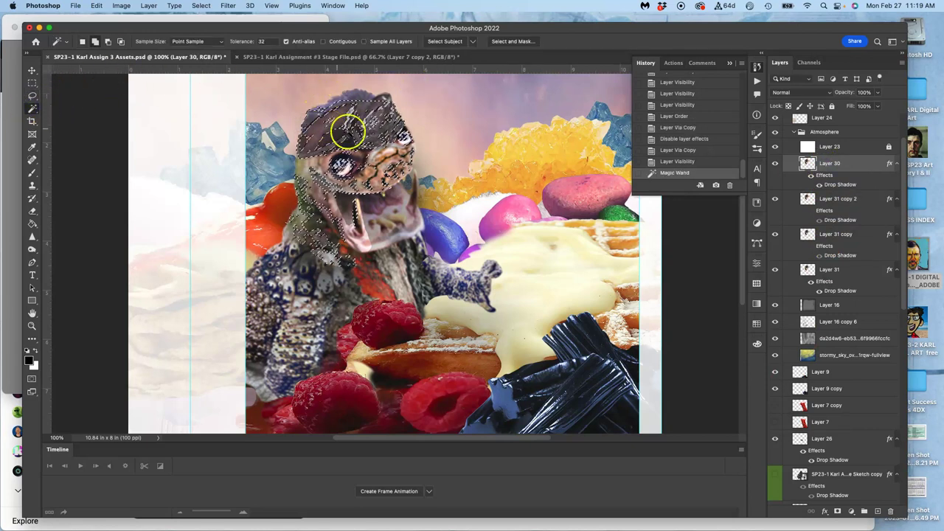
key("super+d")
left_click(427, 130)
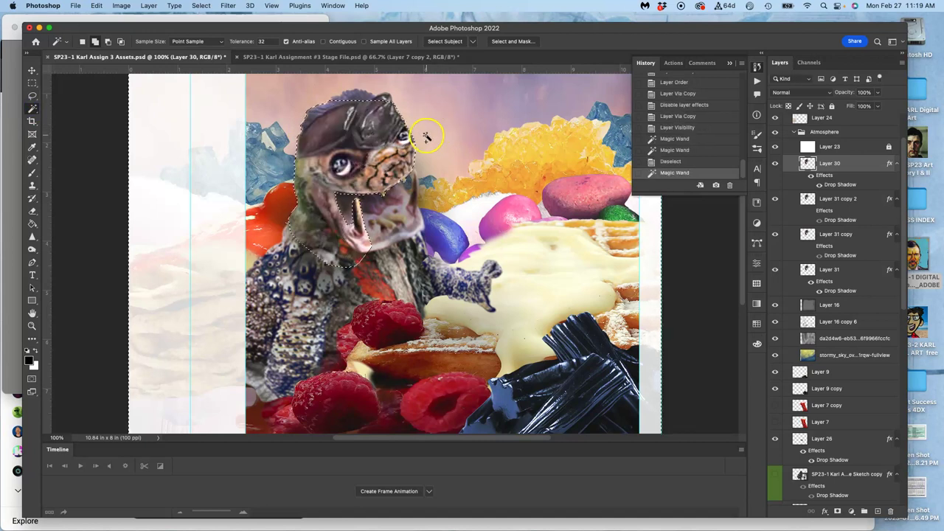
- Trace the creature's head and open mouth with the Lasso, redoing the first outline
left_click(32, 96)
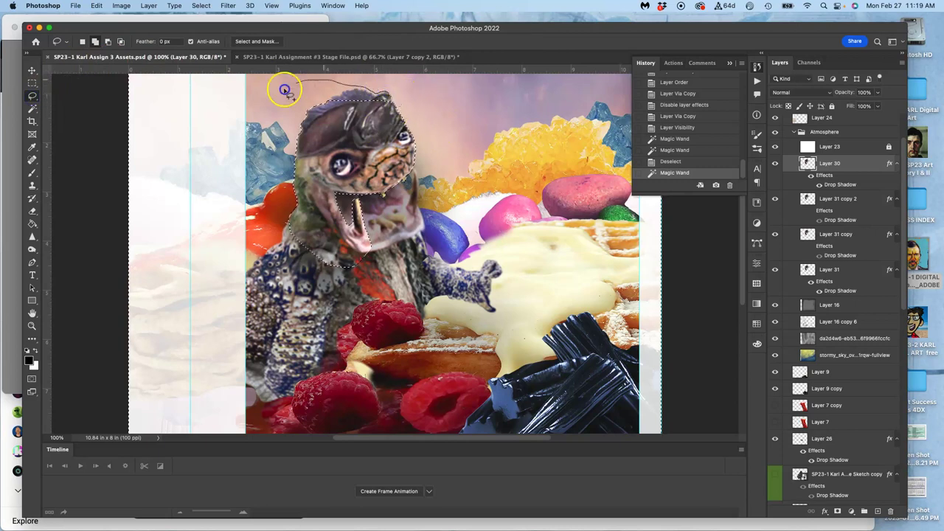
mouse_move(251, 135)
left_mouse_down()
mouse_move(232, 224)
mouse_move(253, 299)
mouse_move(317, 305)
mouse_move(366, 270)
left_mouse_up()
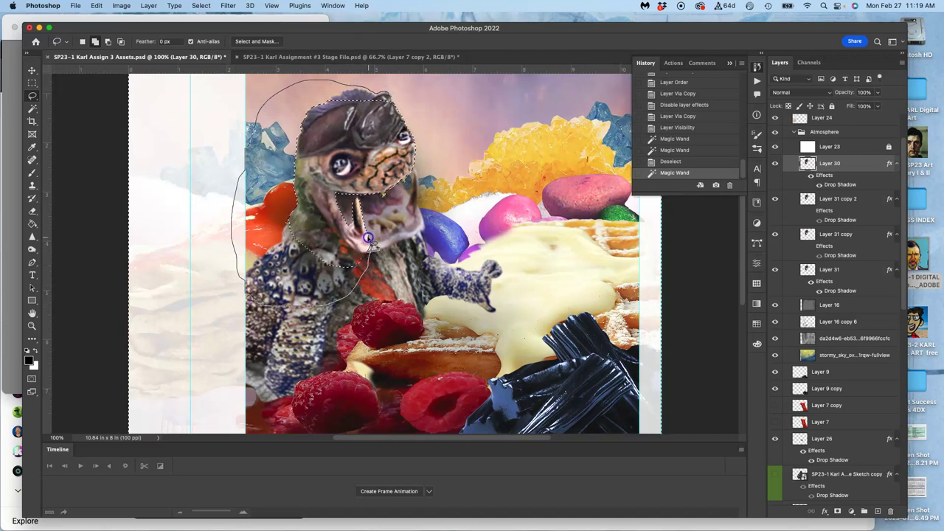
mouse_move(334, 230)
left_mouse_down()
mouse_move(323, 169)
mouse_move(382, 141)
left_mouse_up()
key("super+z")
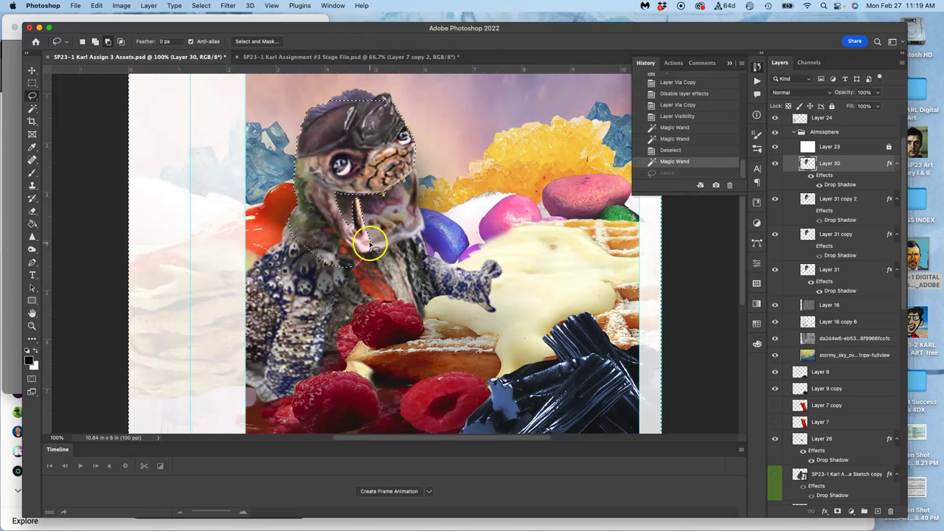
mouse_move(355, 313)
left_mouse_down()
mouse_move(278, 317)
mouse_move(223, 225)
mouse_move(229, 118)
mouse_move(283, 30)
left_mouse_up()
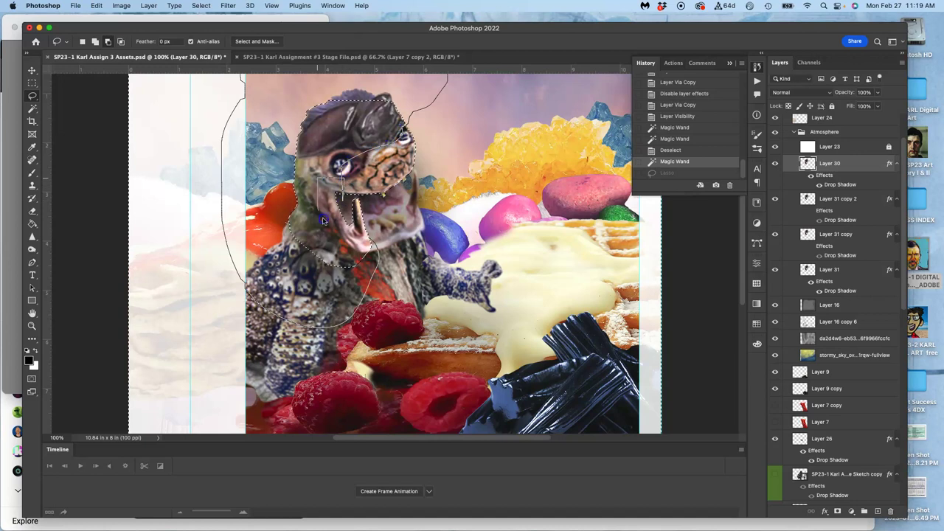
left_click_drag(359, 244, 357, 239)
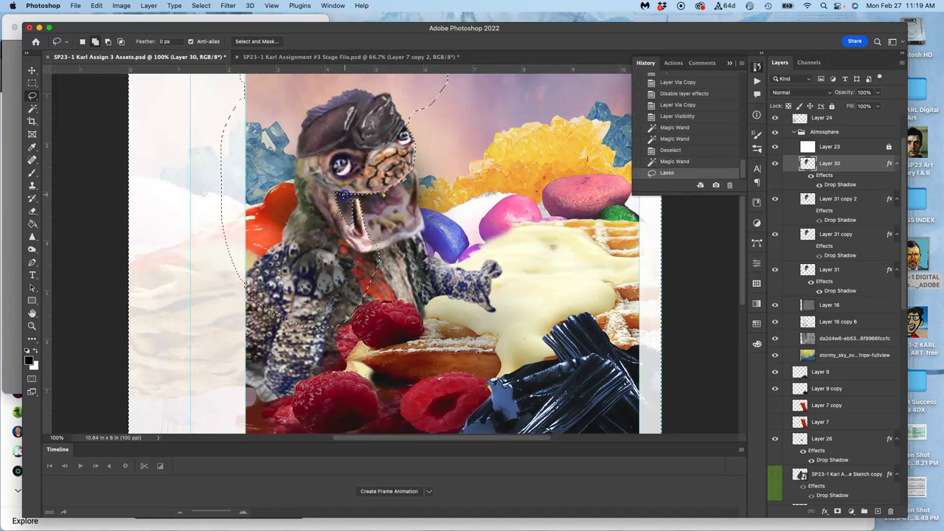
left_click_drag(345, 201, 346, 200)
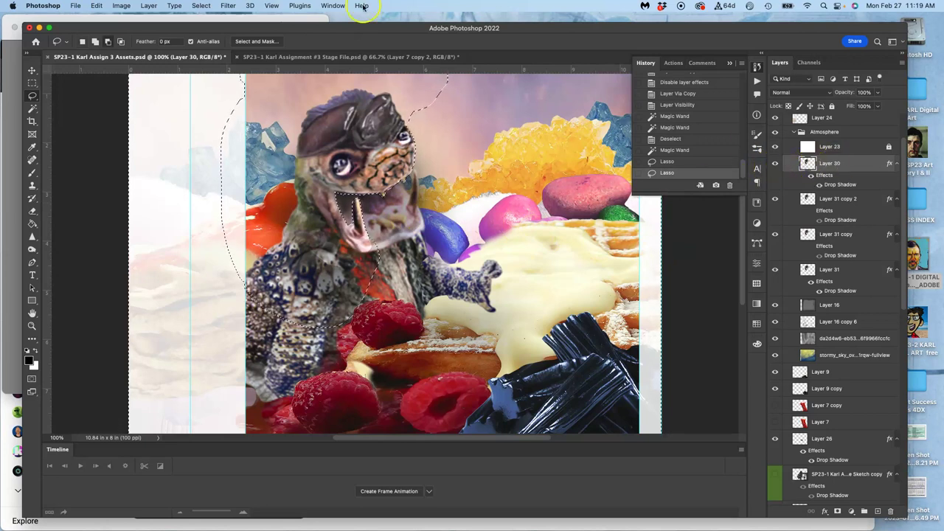
- Stamp the visible layers and copy the inverted selection into new Layer 33
left_click(148, 5)
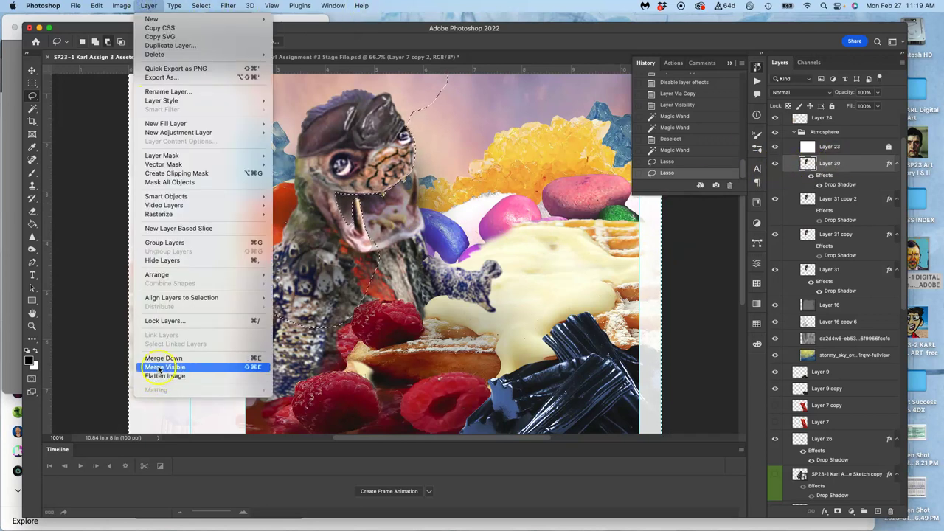
left_click(158, 369, "alt")
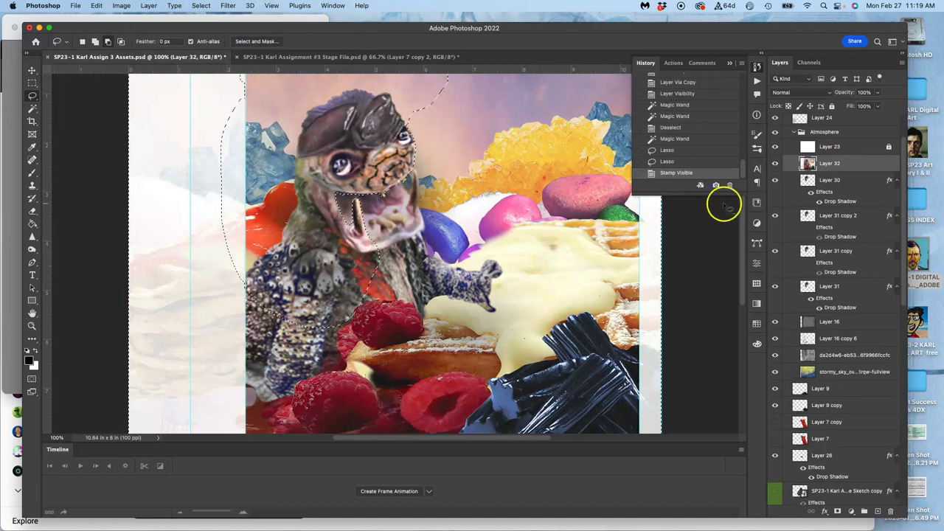
key("super+j")
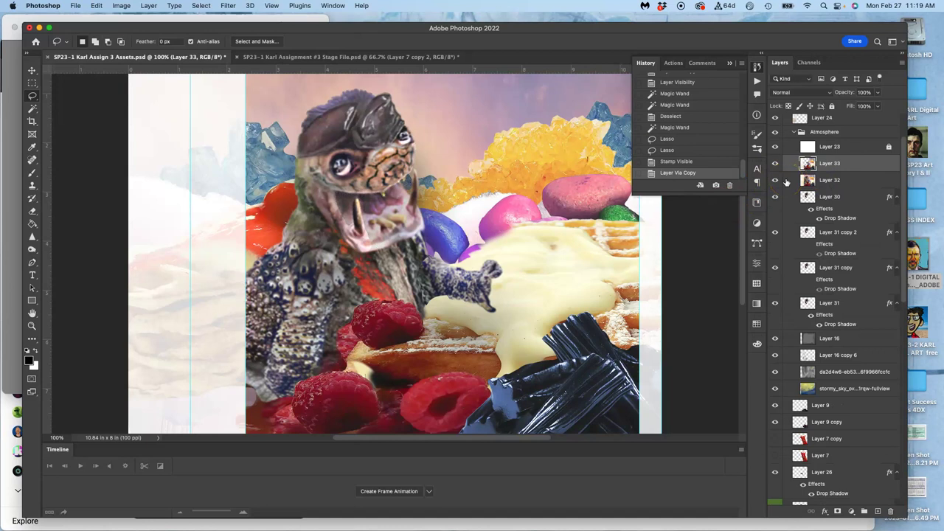
key("super+z")
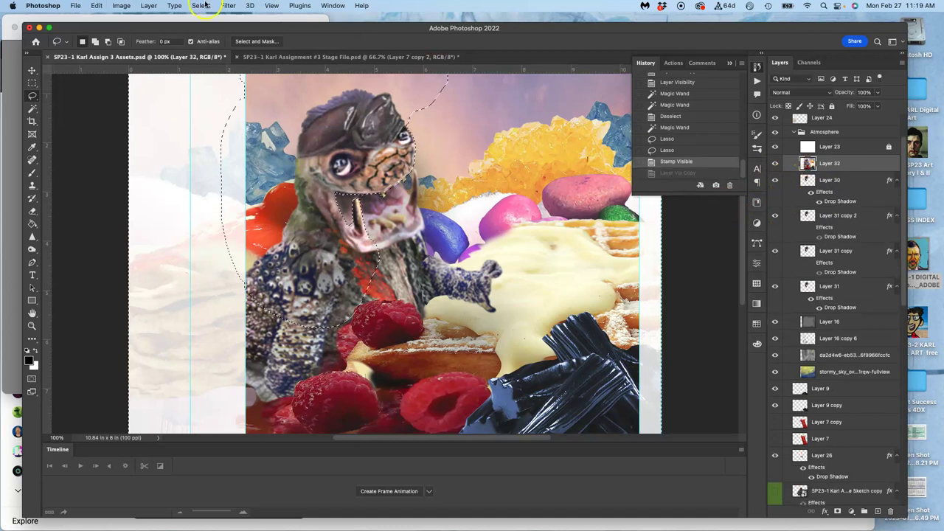
left_click(200, 5)
left_click(206, 45)
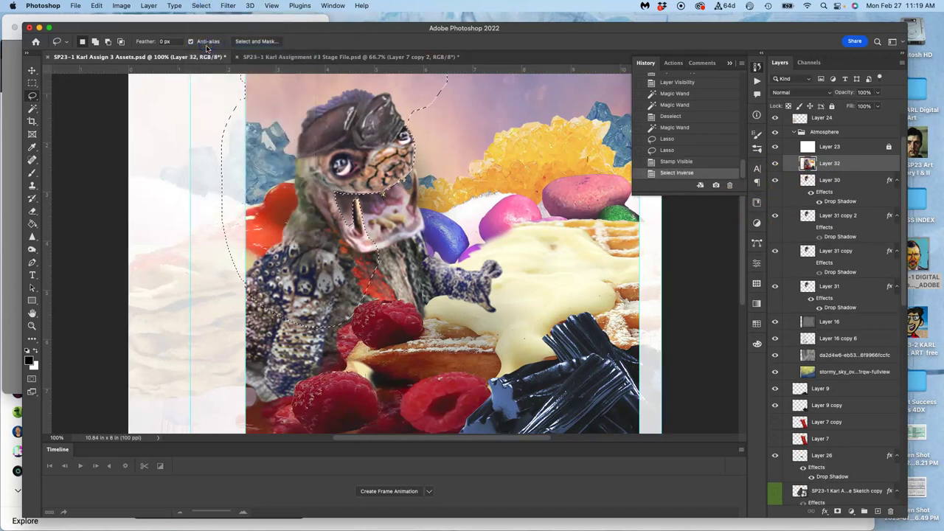
key("super+j")
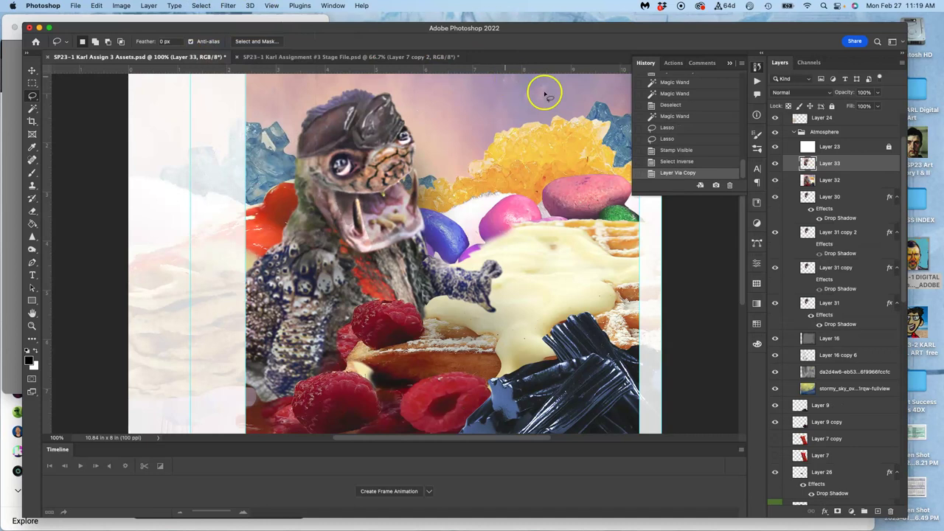
- Delete Layer 32, Layer 30 and the leftover Layer 31 copies
left_click(775, 180)
left_click(831, 184)
key("Delete")
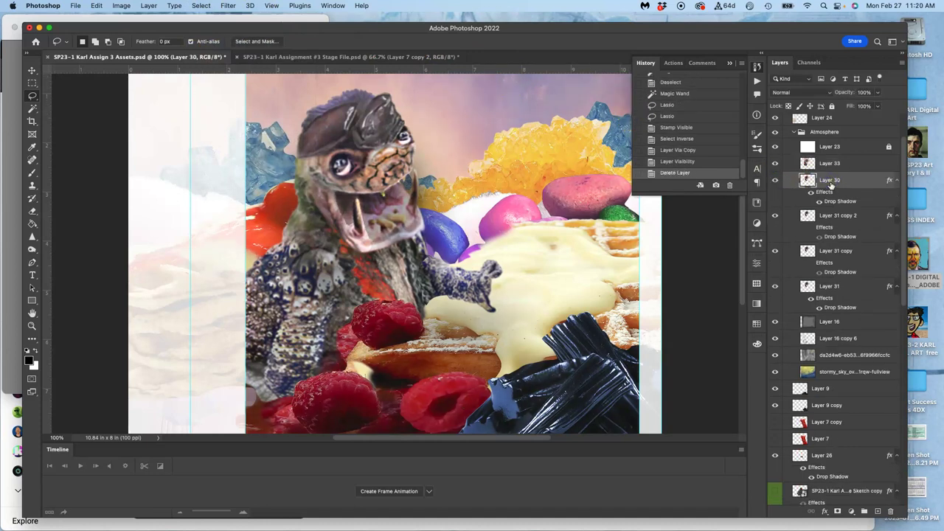
key("Delete")
key("Delete")
key("Delete")
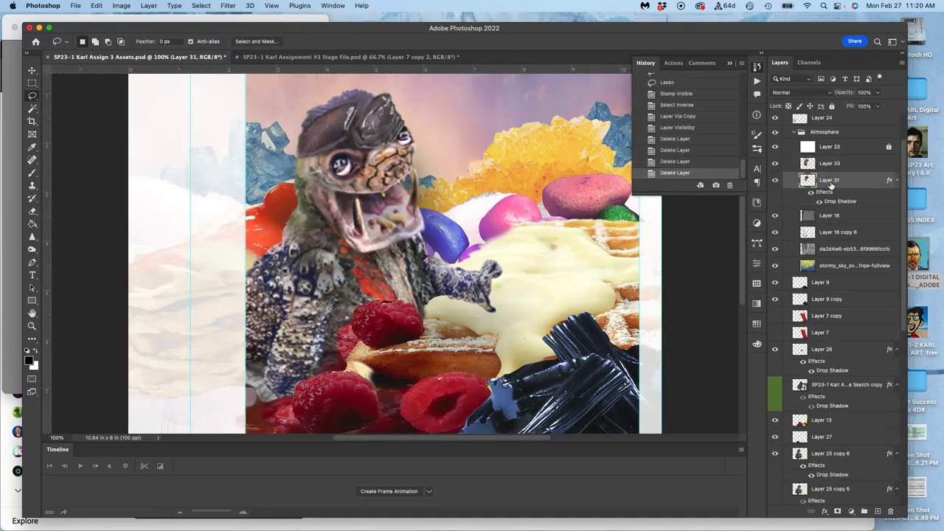
left_click_drag(841, 199, 819, 203)
- Toggle Layer 31's drop shadow off and on, leaving it enabled
left_click(819, 202)
left_click(819, 202)
left_click(819, 203)
left_click(819, 202)
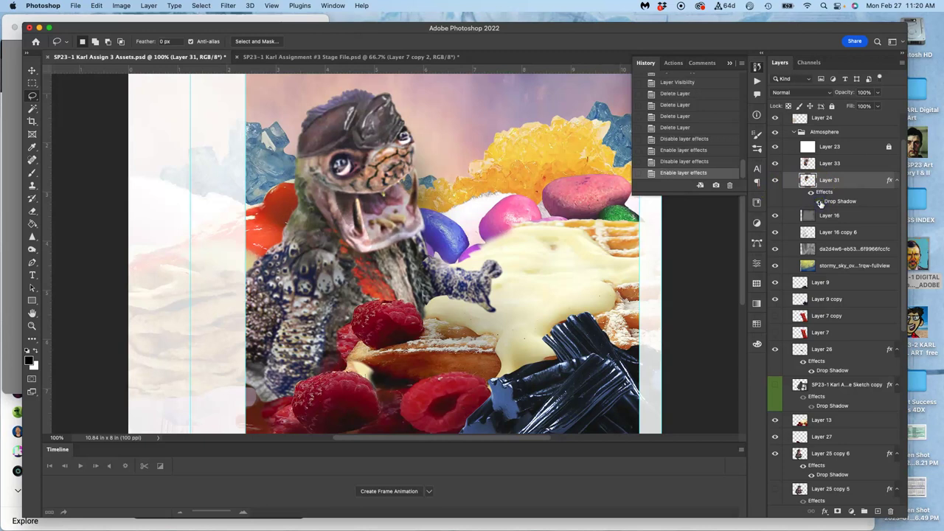
- Show the red licorice Layer 7 copy, zoom in on the mouth, and select that layer
left_click(775, 316)
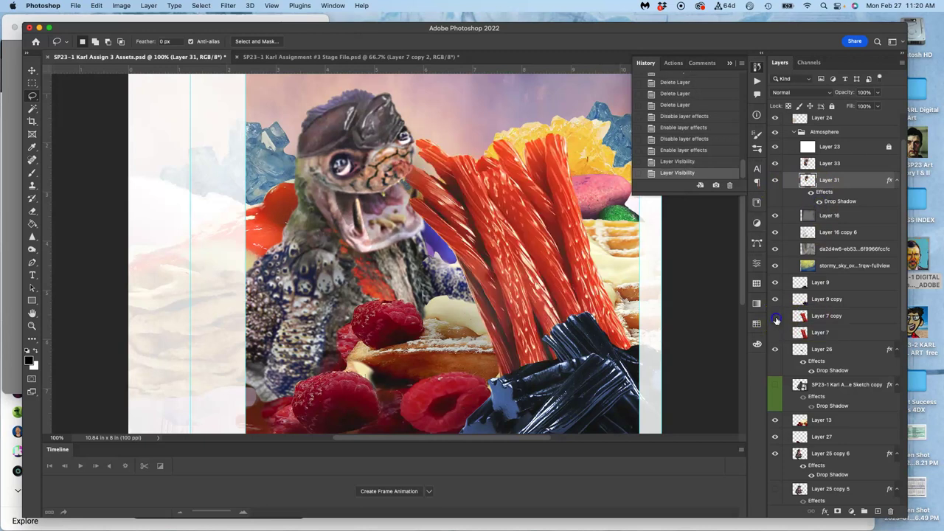
left_click(775, 316)
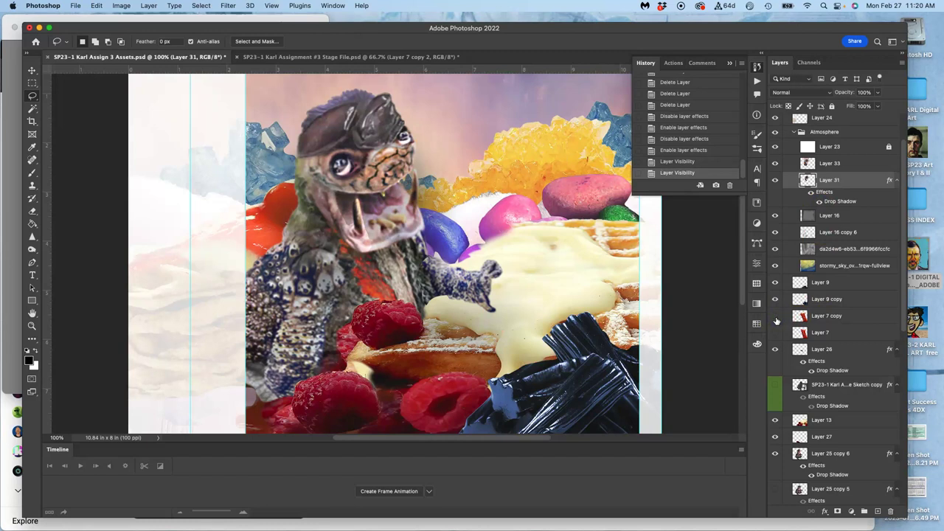
left_click(775, 317)
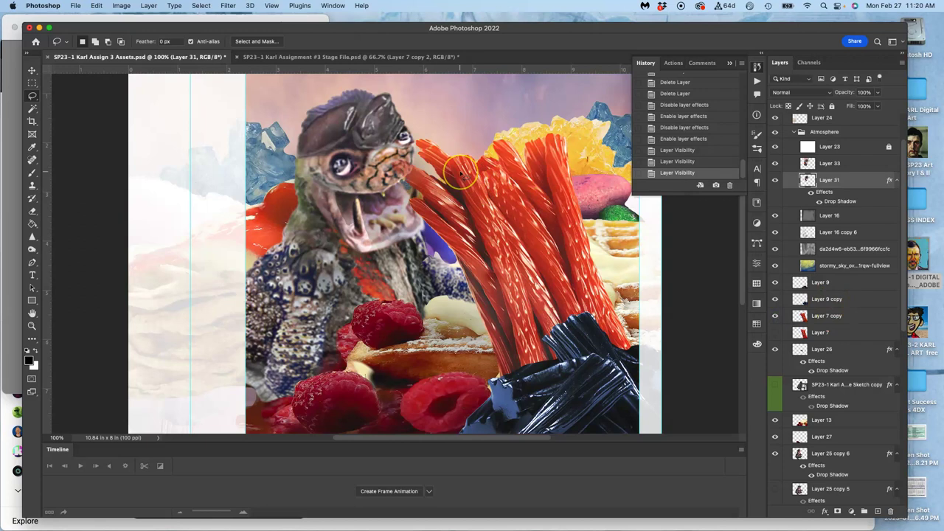
left_click_drag(460, 174, 462, 175)
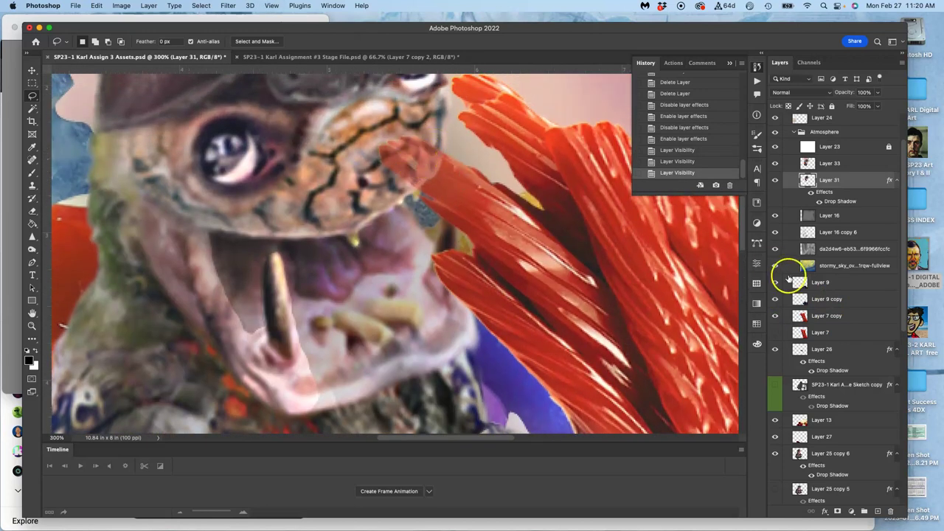
left_click(826, 315)
scroll(833, 254, "up", 2)
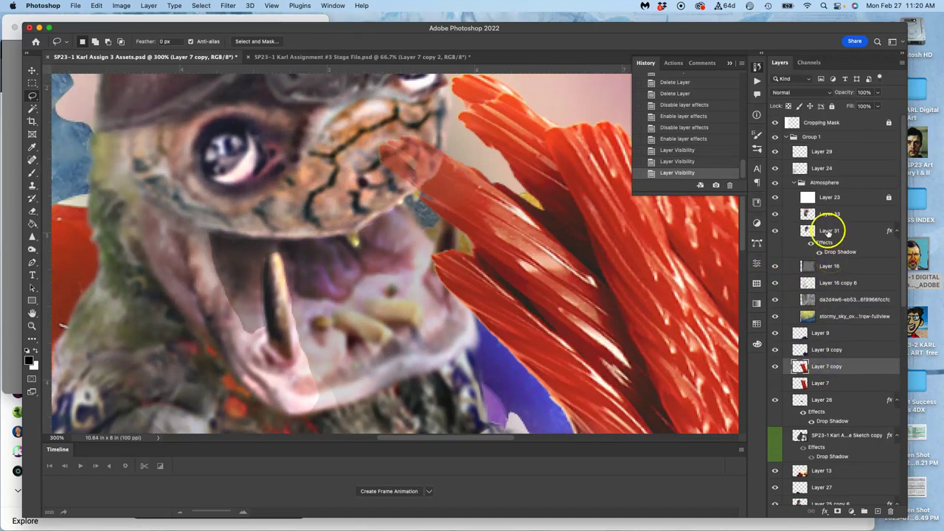
- Move Layer 33 above Group 1, just below Cropping Mask, and reselect it after checking the groups
left_click_drag(828, 218, 809, 127)
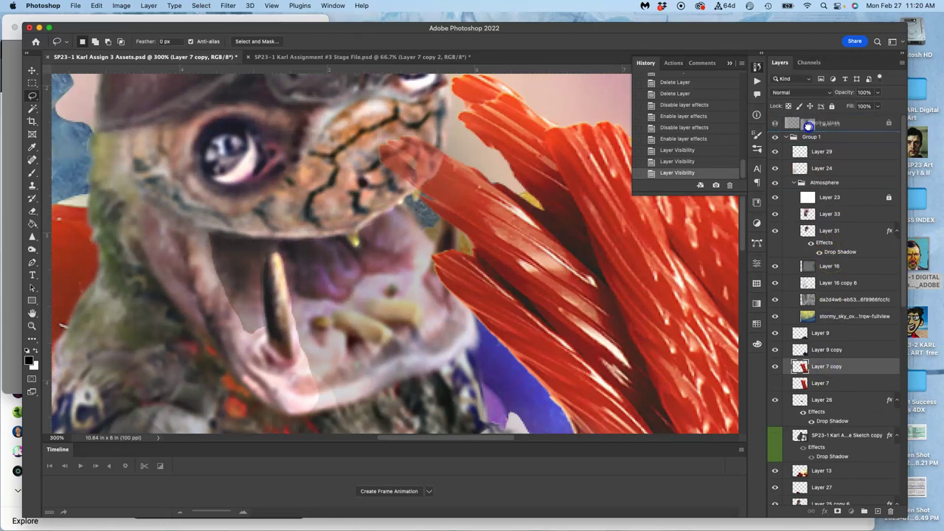
left_click_drag(808, 129, 807, 129)
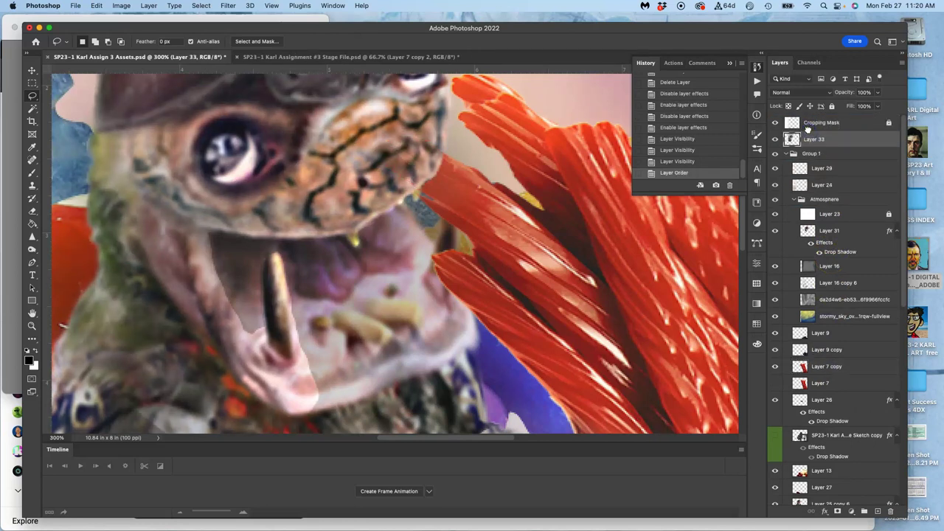
key("super+minus")
key("super+minus")
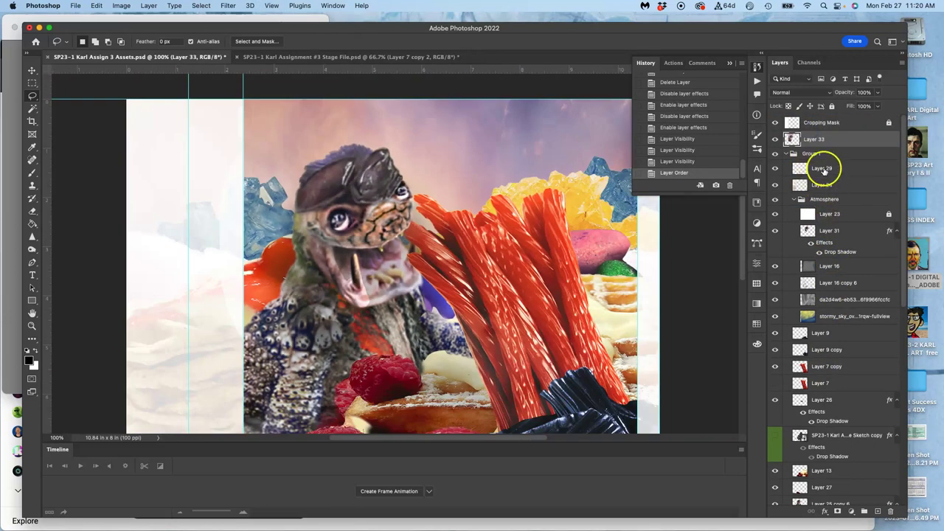
left_click(818, 156)
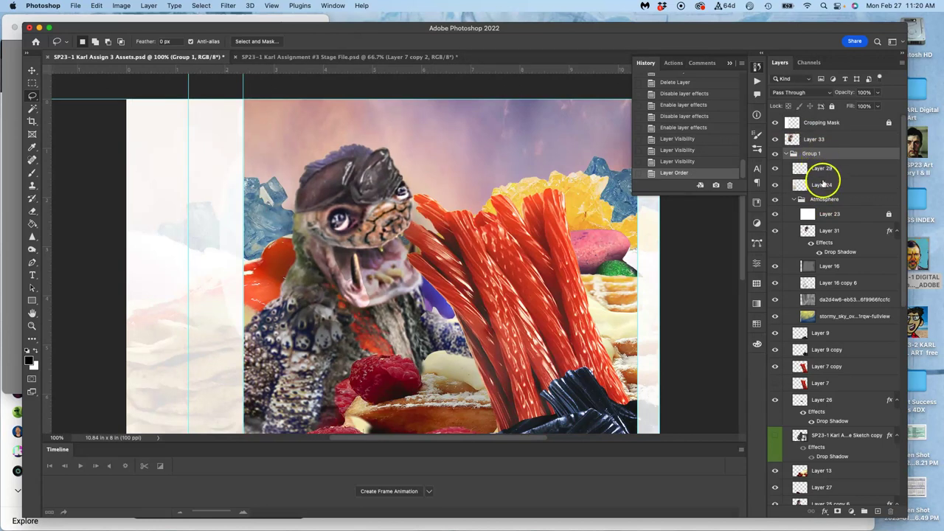
left_click(823, 201)
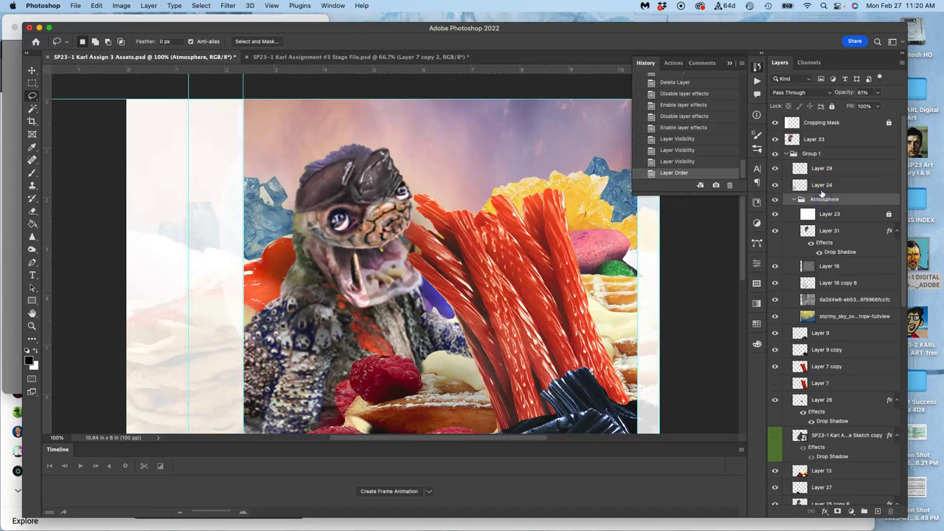
left_click(808, 141)
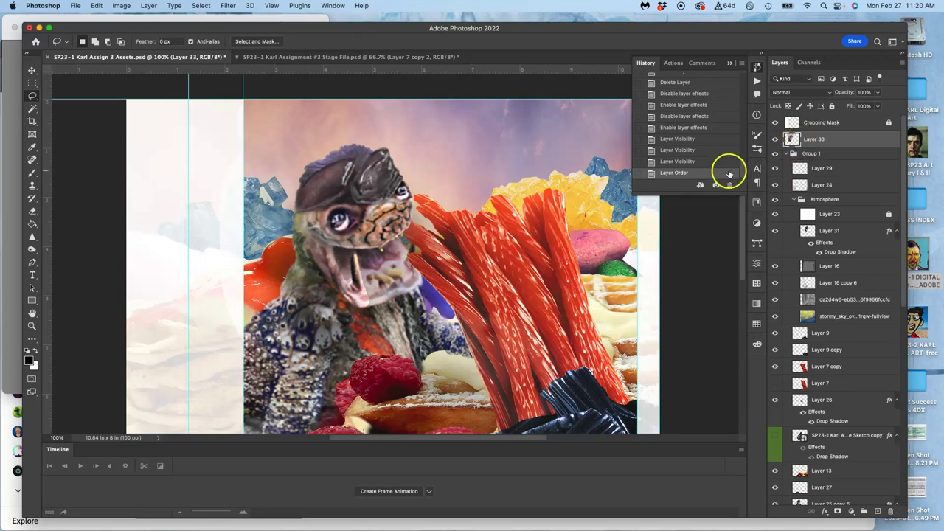
scroll(435, 254, "down", 2)
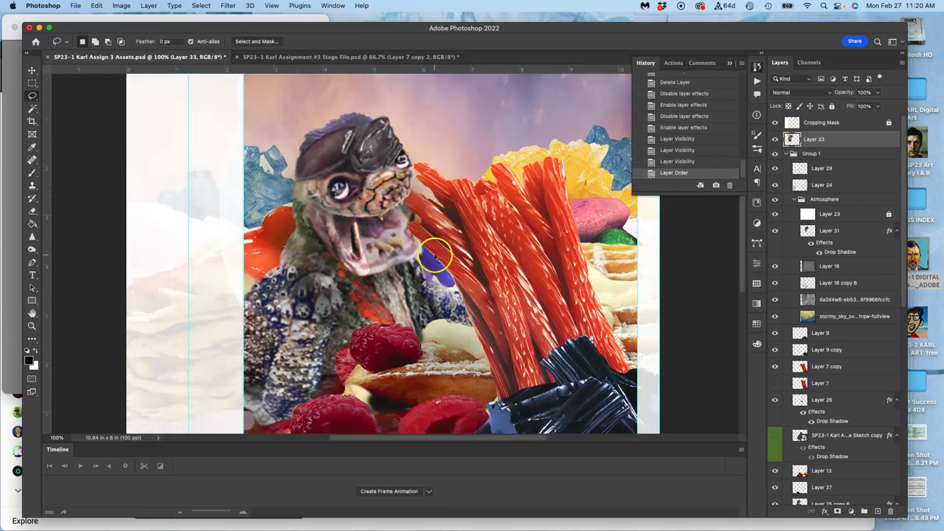
- Erase around the creature's neck on Layer 33 with a soft round eraser at 41% opacity
left_click(32, 212)
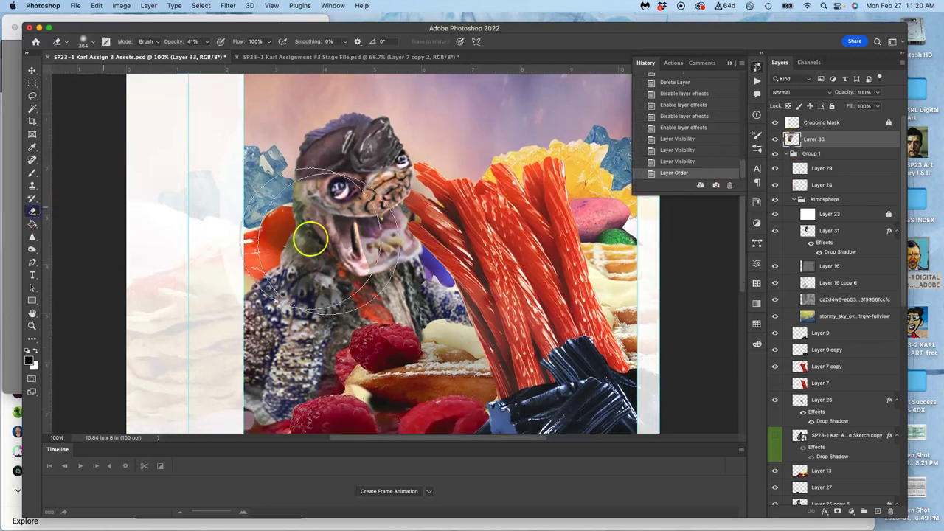
left_click(90, 41)
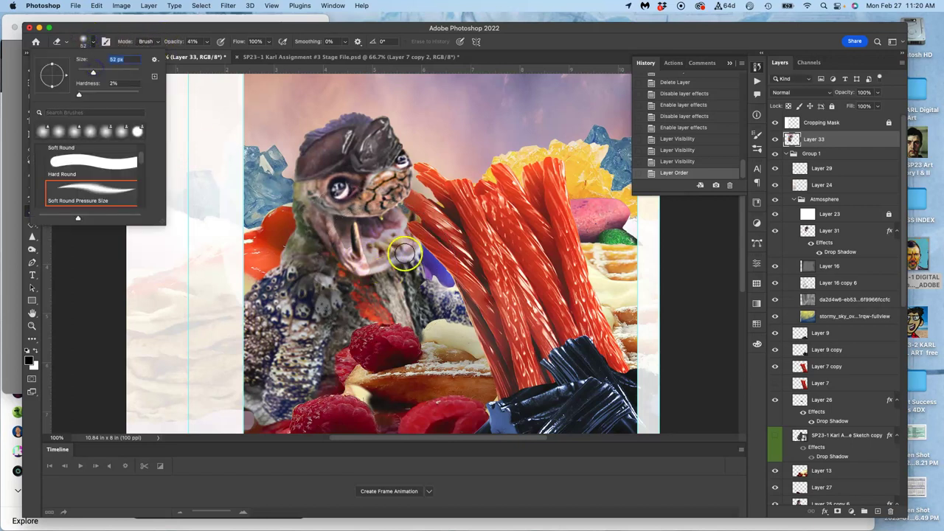
left_click(373, 265)
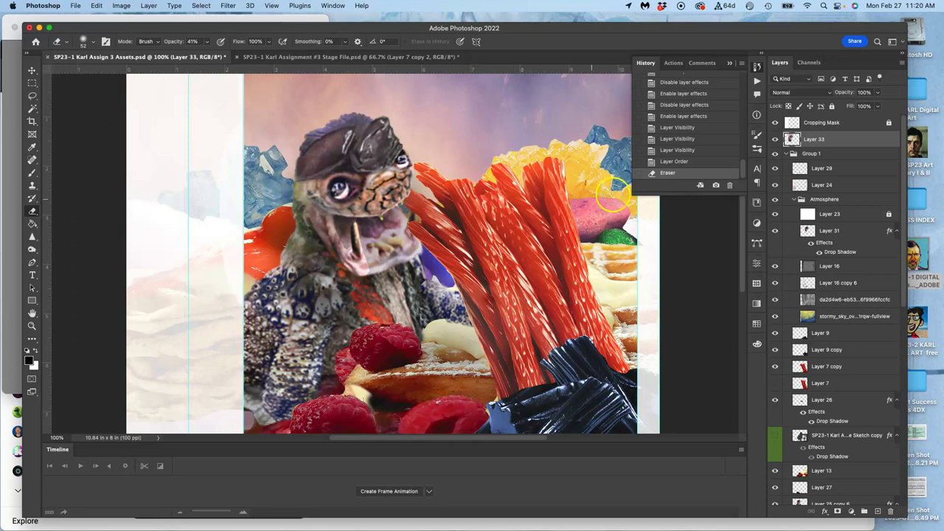
left_click(374, 264)
left_click(369, 264)
left_click(368, 264)
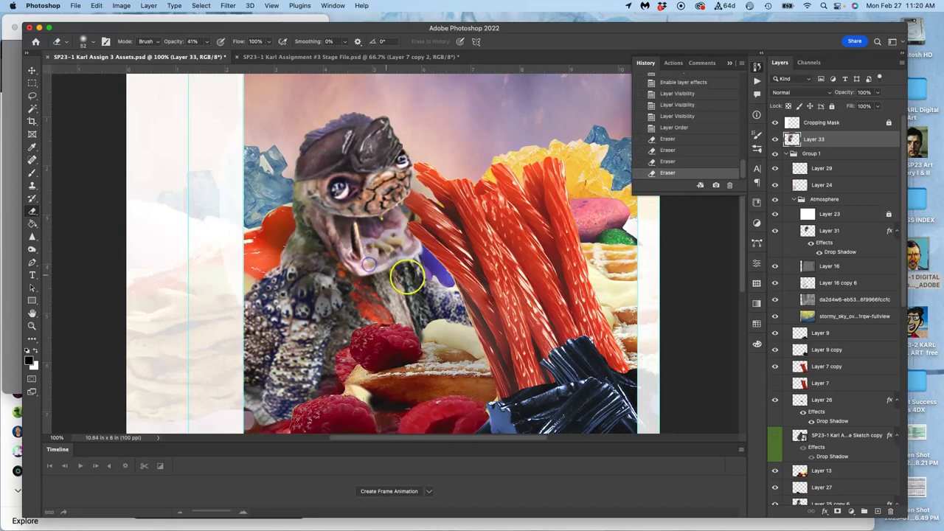
- Erase the neck area below the mouth on Layer 31 as well
left_click(821, 233)
left_click(369, 264)
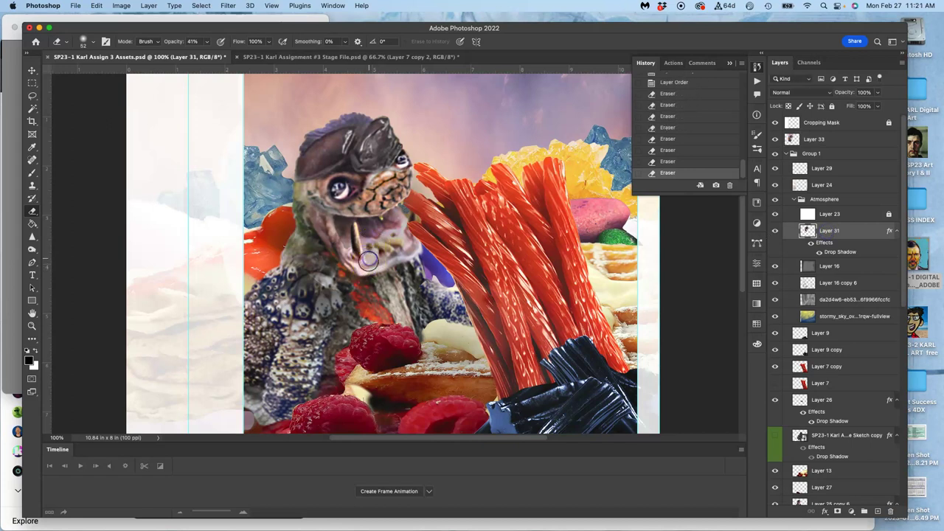
left_click(366, 264)
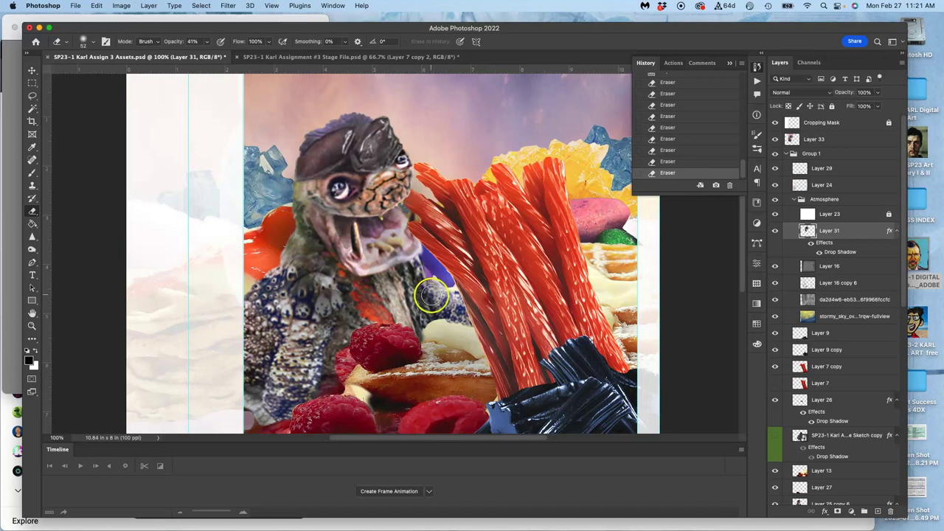
scroll(556, 249, "down", 2)
scroll(556, 250, "right", 2)
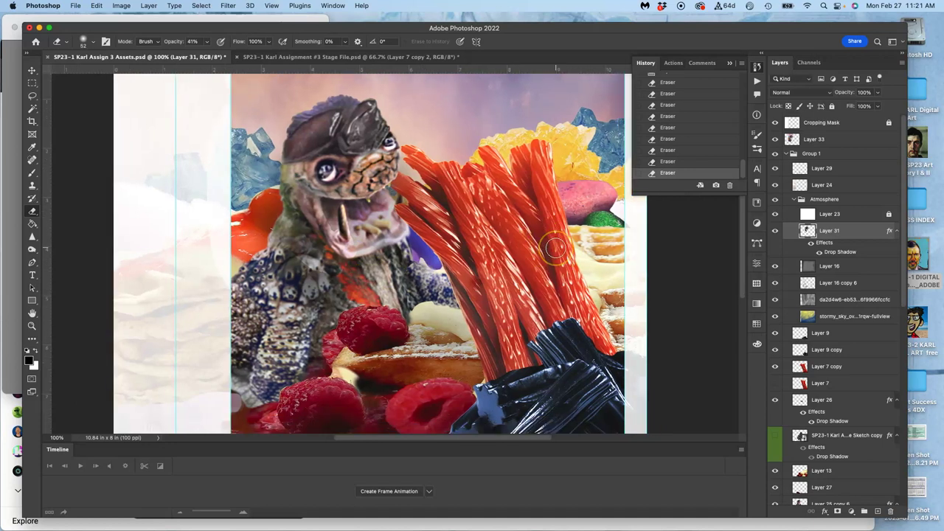
- Drop the Atmosphere group's opacity from 61% to 49%, comparing against the Stage File
key("super+minus")
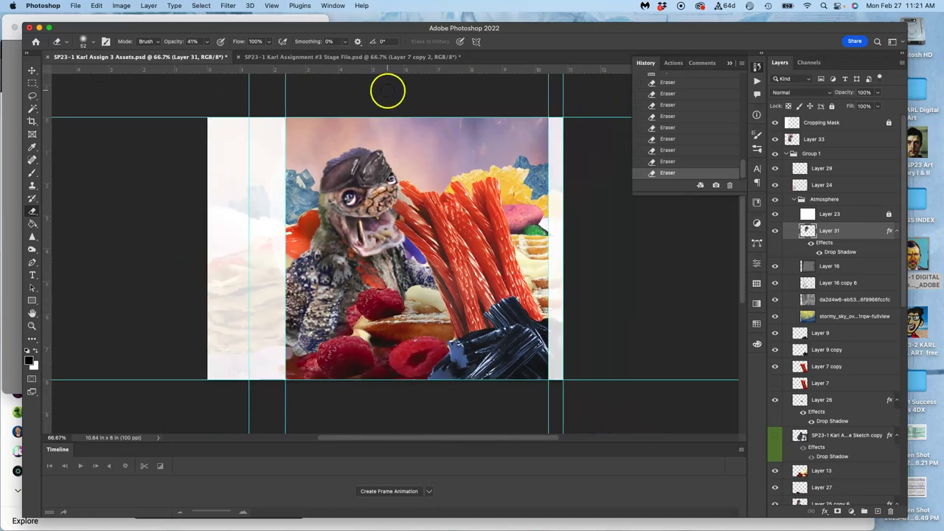
left_click(343, 58)
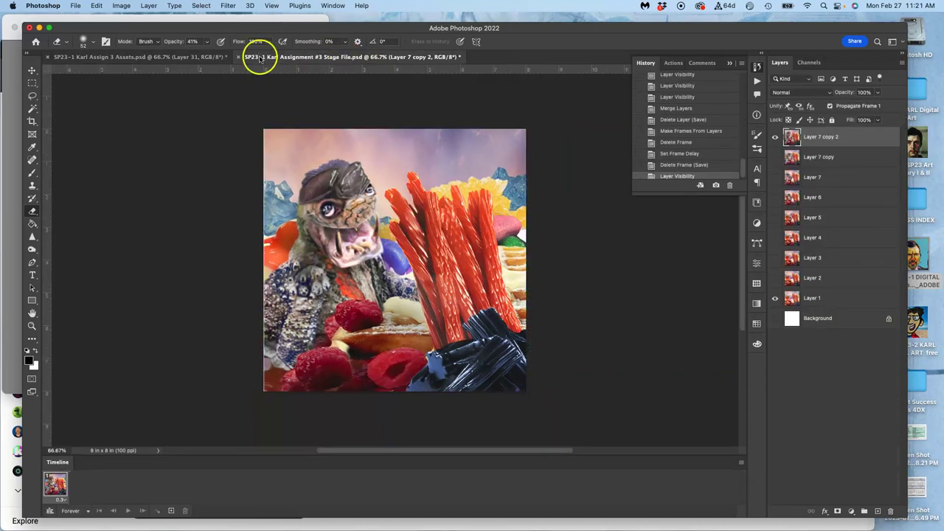
left_click(209, 59)
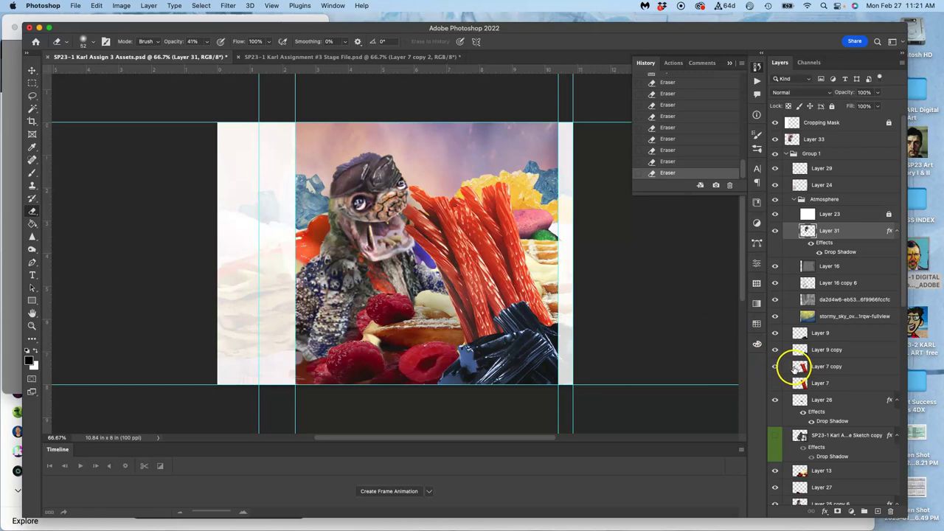
left_click(833, 200)
left_click(877, 92)
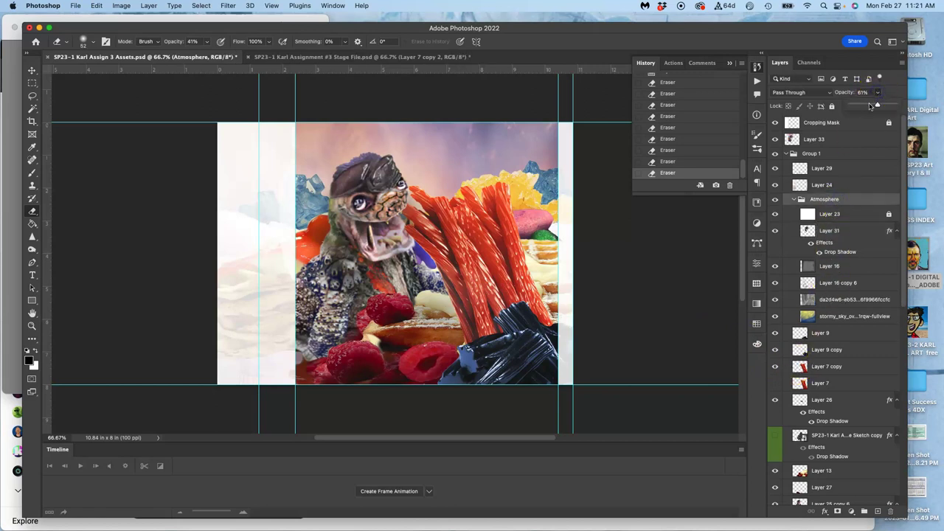
left_click(410, 58)
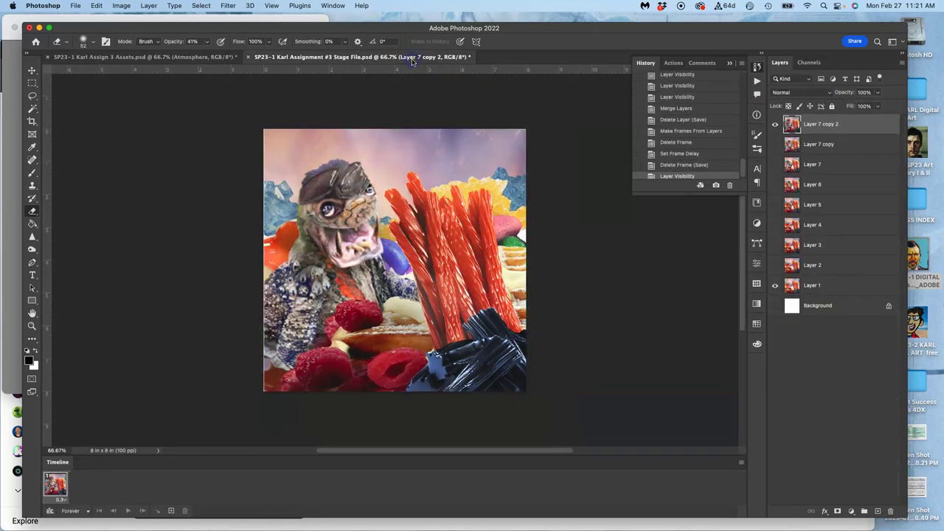
left_click(229, 58)
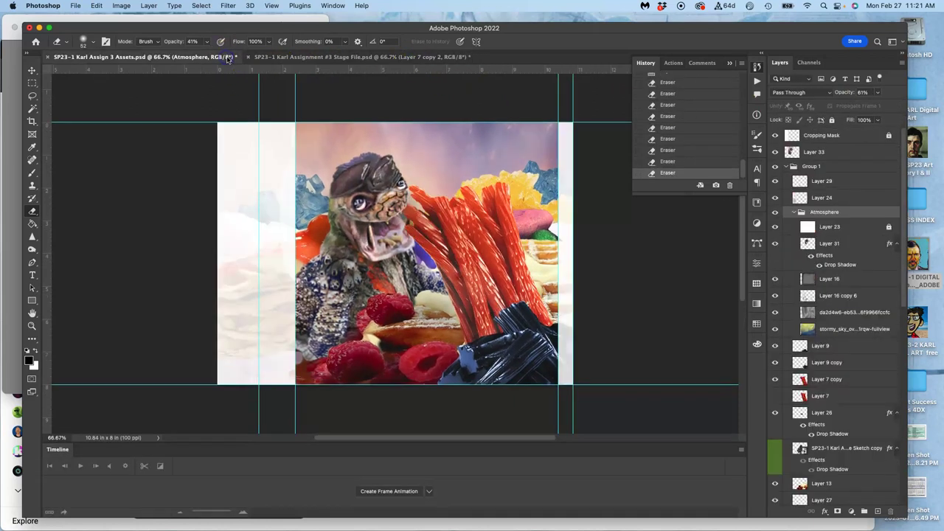
left_click(877, 94)
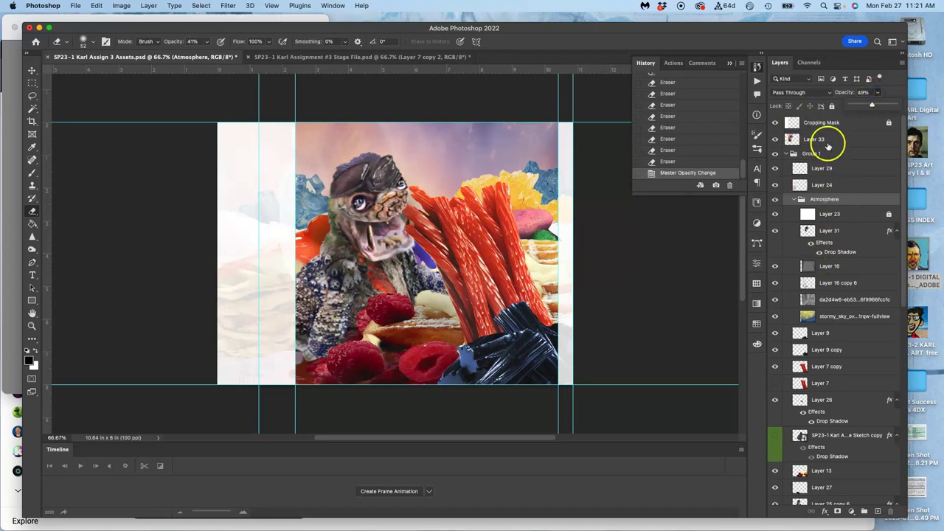
- Give Layer 33 the red colour label
left_click(828, 146)
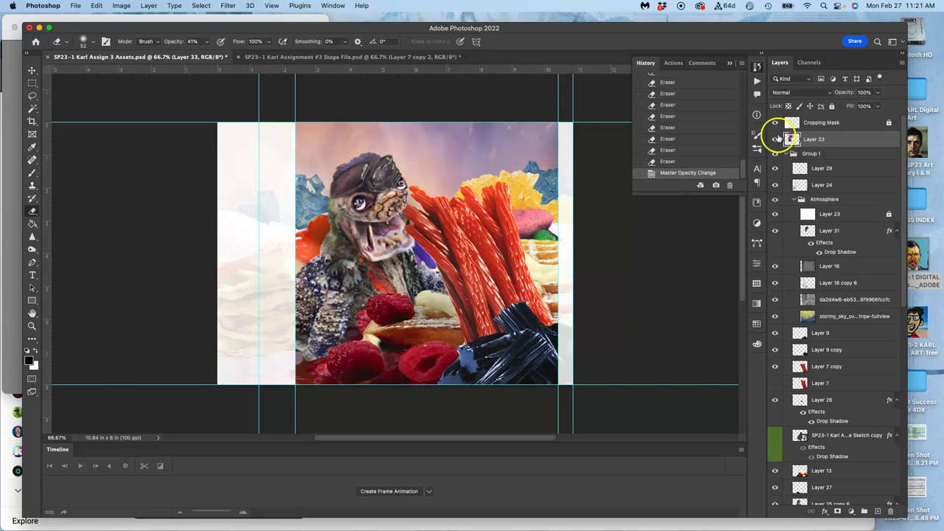
right_click(778, 139)
left_click(805, 174)
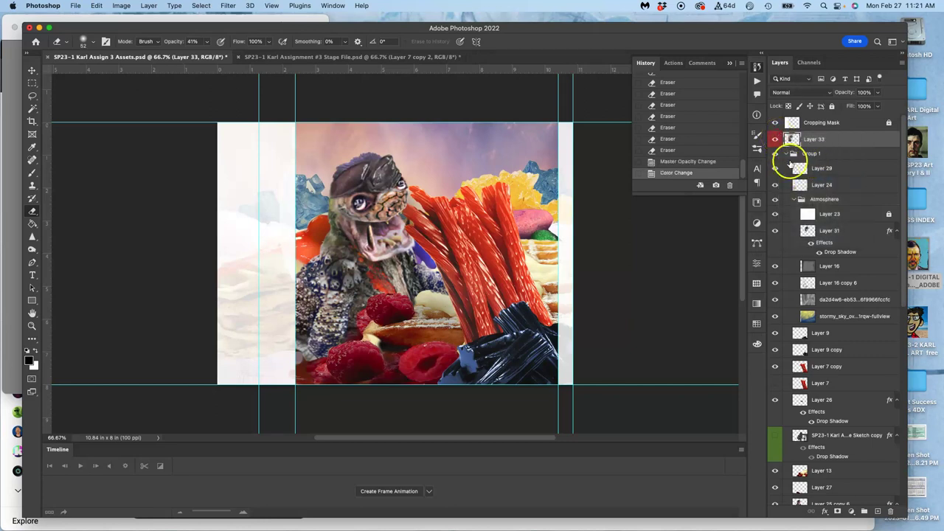
- Marquee the square collage area and stamp all visible layers into new Layer 34
left_click(32, 82)
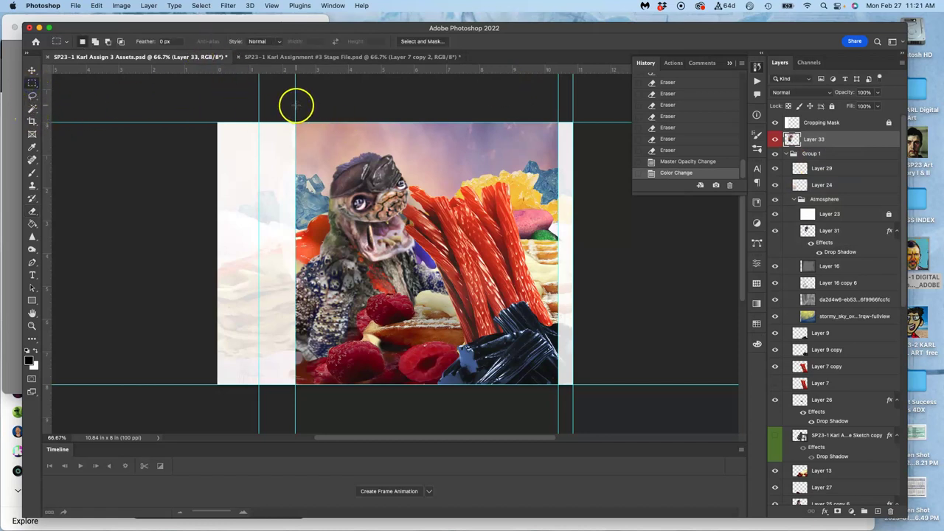
left_click_drag(296, 105, 557, 394)
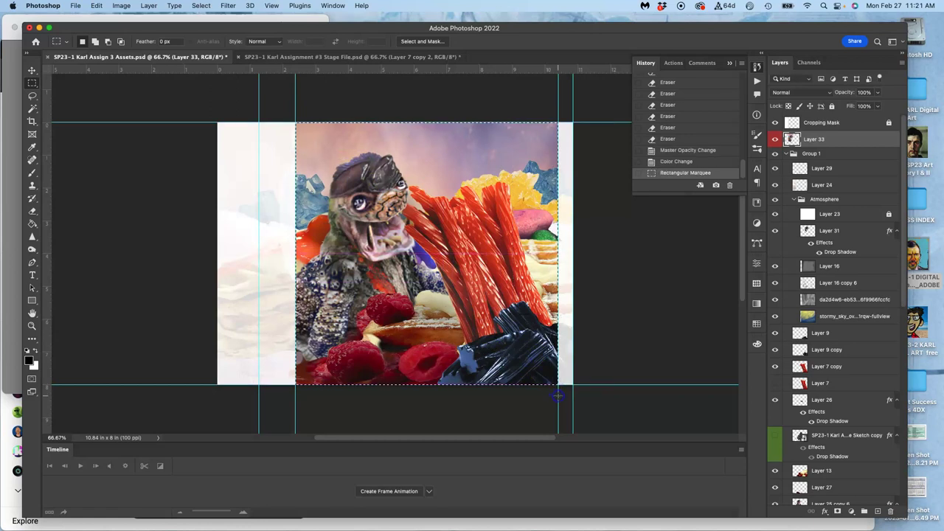
left_click(148, 6)
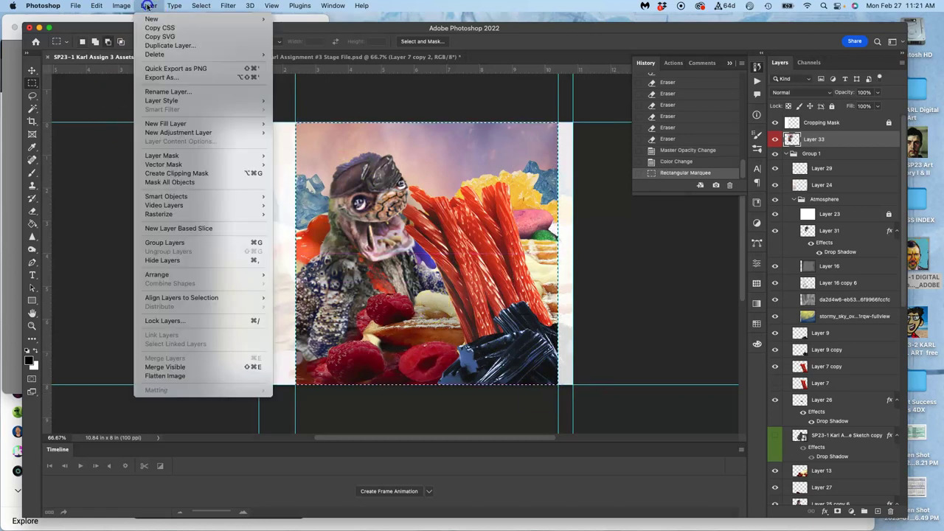
left_click(187, 369, "alt")
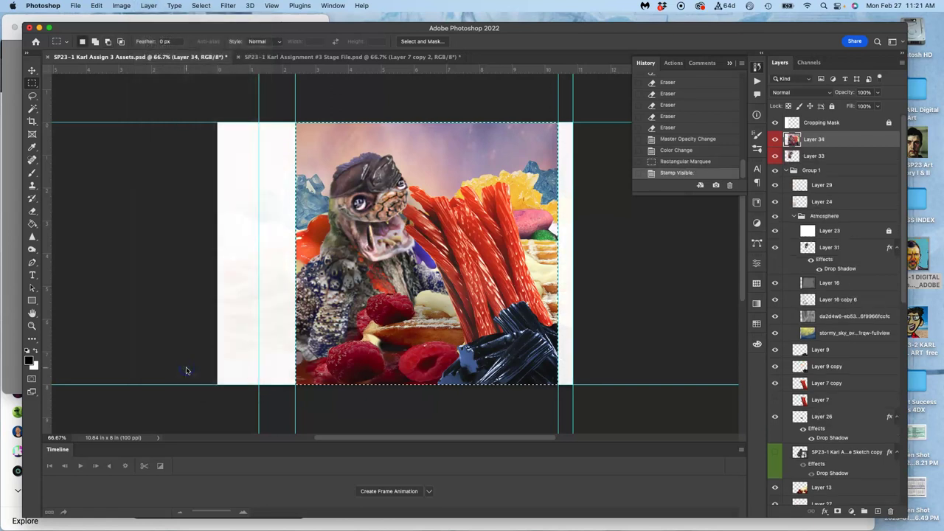
- Paste the merged collage into the Stage File as Layer 8 and compare it with the previous frame
left_click(318, 58)
key("super+v")
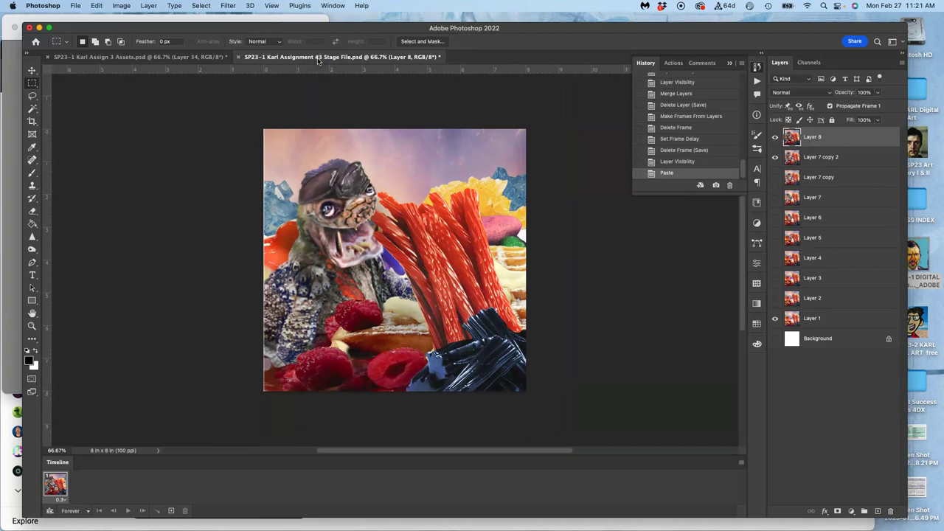
left_click(774, 138)
left_click(774, 138)
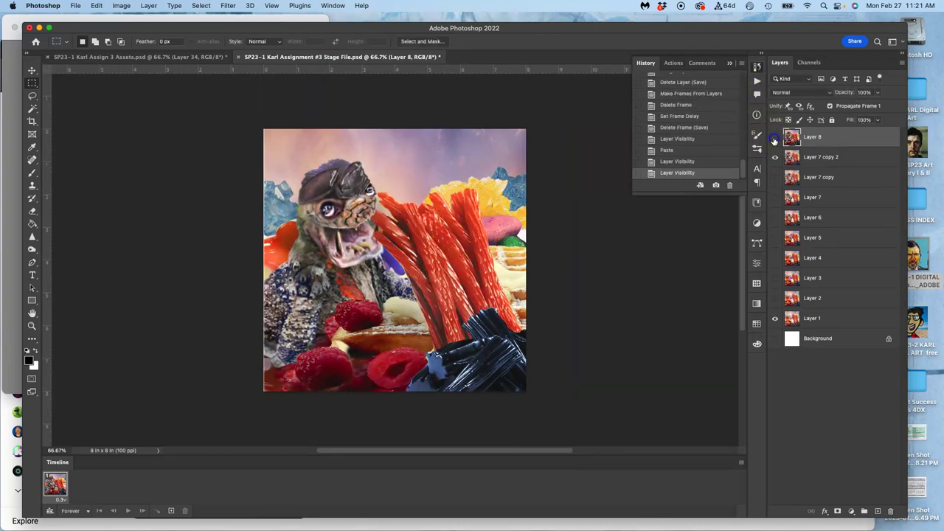
left_click(774, 137)
left_click(774, 138)
- Flip Layer 8 off and on several more times to compare against the previous frame
left_click(775, 138)
left_click(774, 137)
left_click(774, 138)
left_click(774, 138)
left_click(774, 138)
left_click(774, 138)
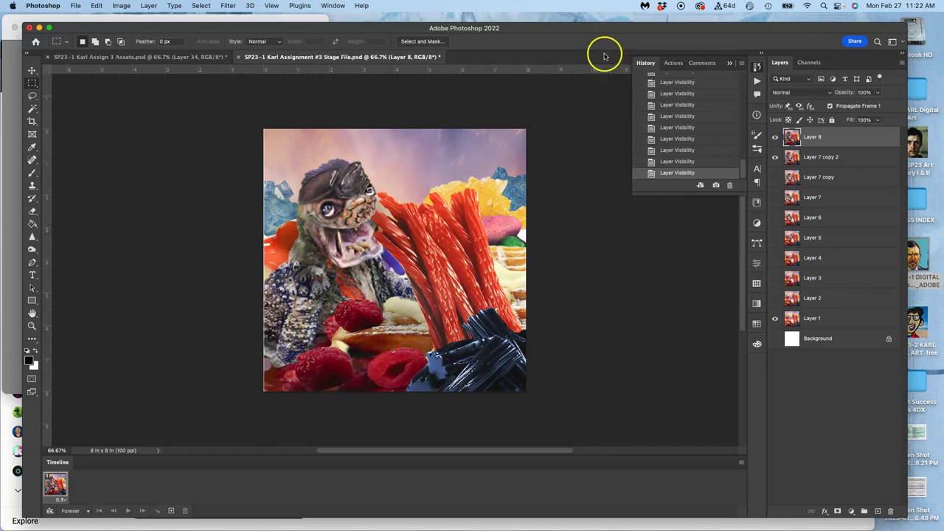
- Close the Edit menu without pasting and return to the Assets document
left_click(102, 6)
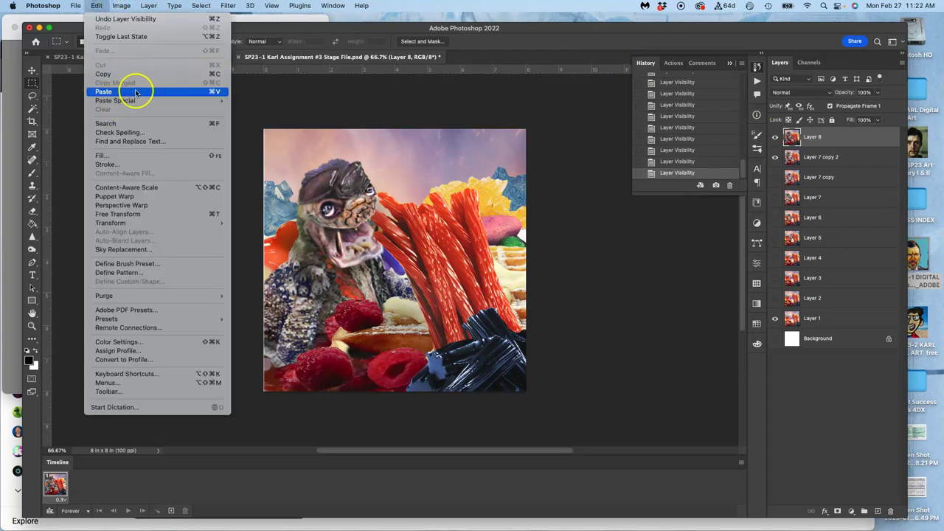
left_click(326, 87)
left_click(167, 57)
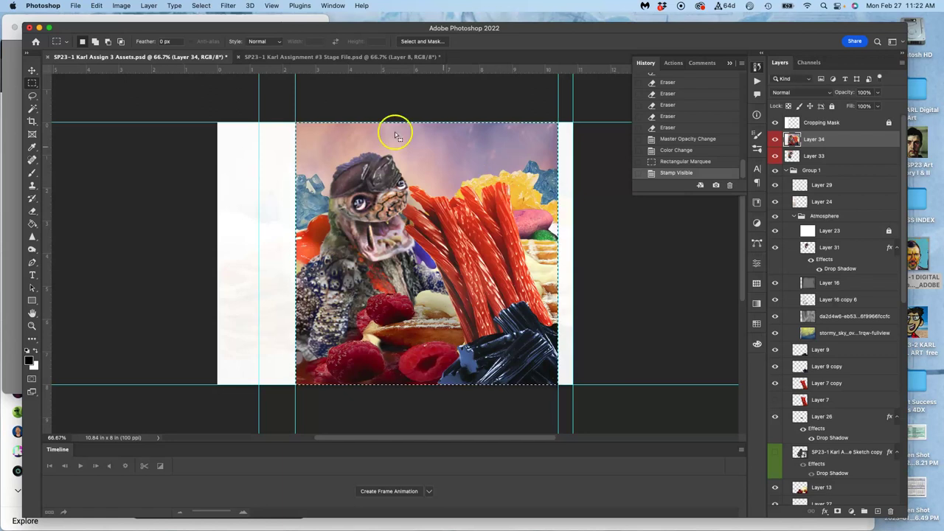
- Crop the Assets canvas from 10.84 × 8 in to the 8.03 × 8 in collage and save
left_click_drag(368, 126, 68, 121)
left_click(32, 121)
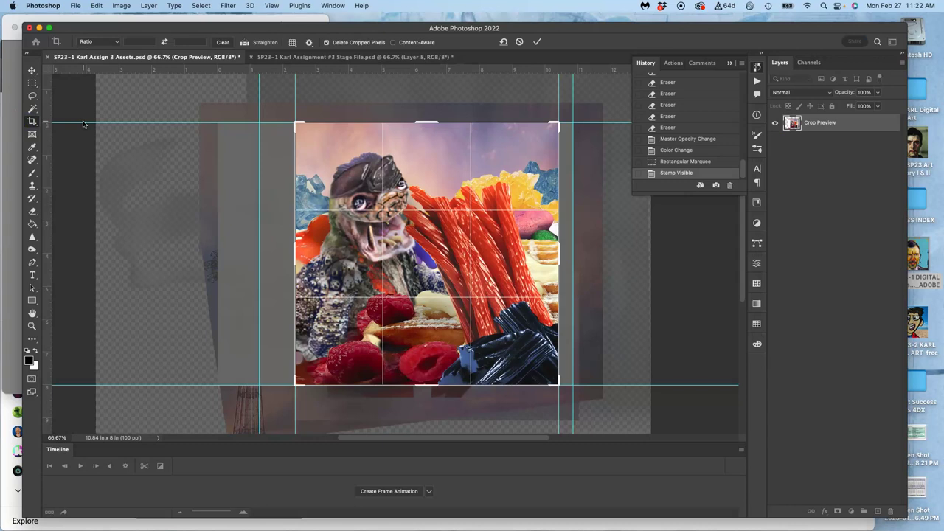
key("Return")
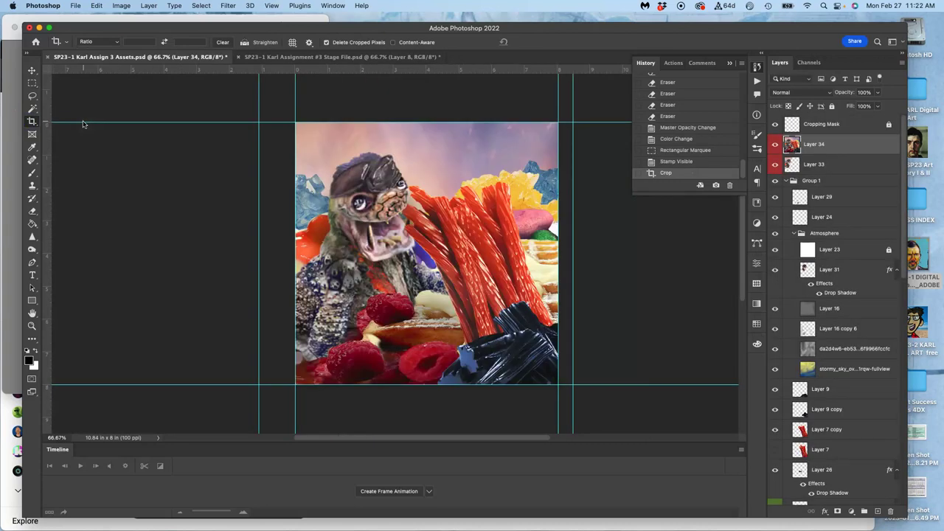
left_click_drag(83, 124, 279, 117)
key("super+s")
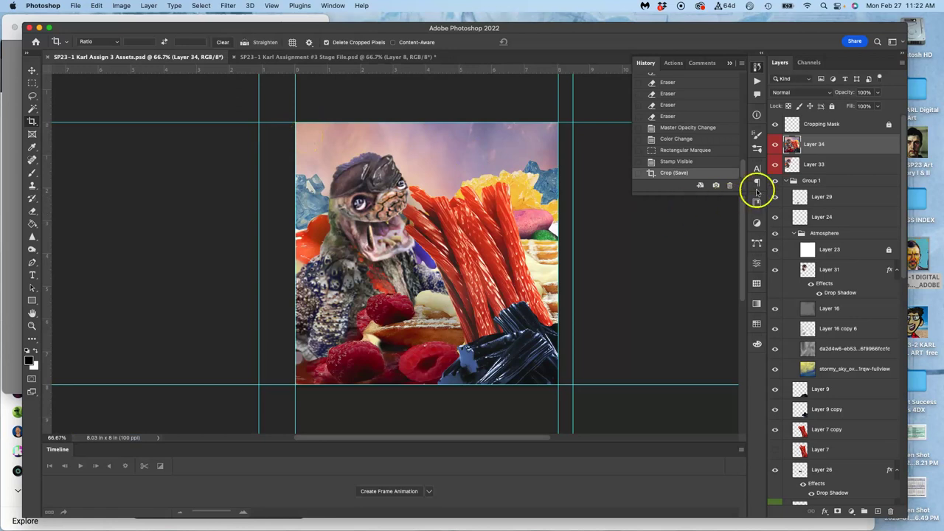
- Delete merged Layer 34, duplicate Layer 7 copy, and hide the two earlier licorice layers
left_click(816, 149)
key("BackSpace")
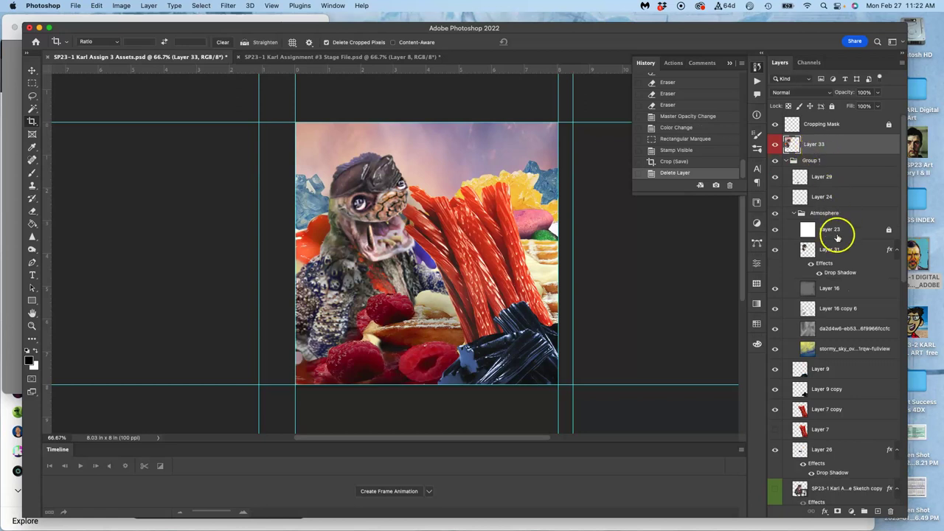
left_click(827, 410)
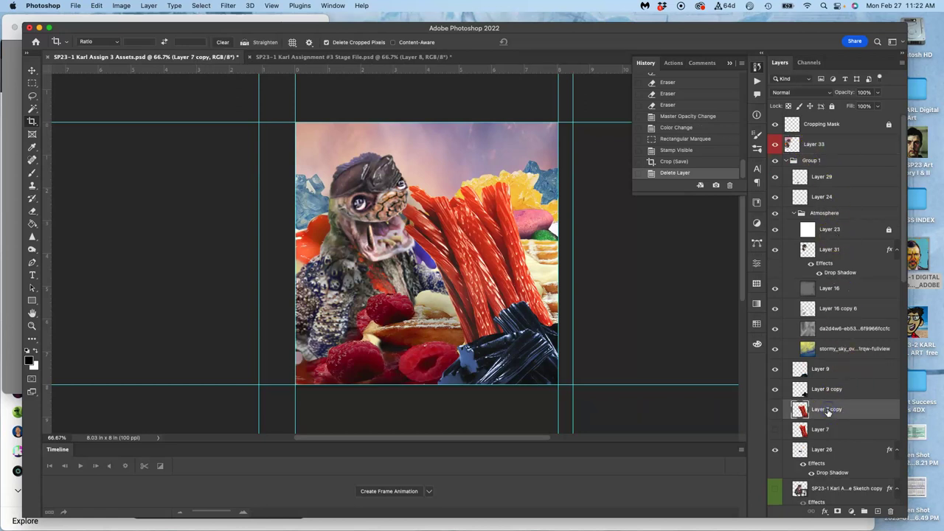
key("ctrl+j")
left_click_drag(775, 430, 774, 449)
- Warp the new licorice copy, bending its strands up and left toward the lizard's mouth
key("ctrl+t")
right_click(473, 258)
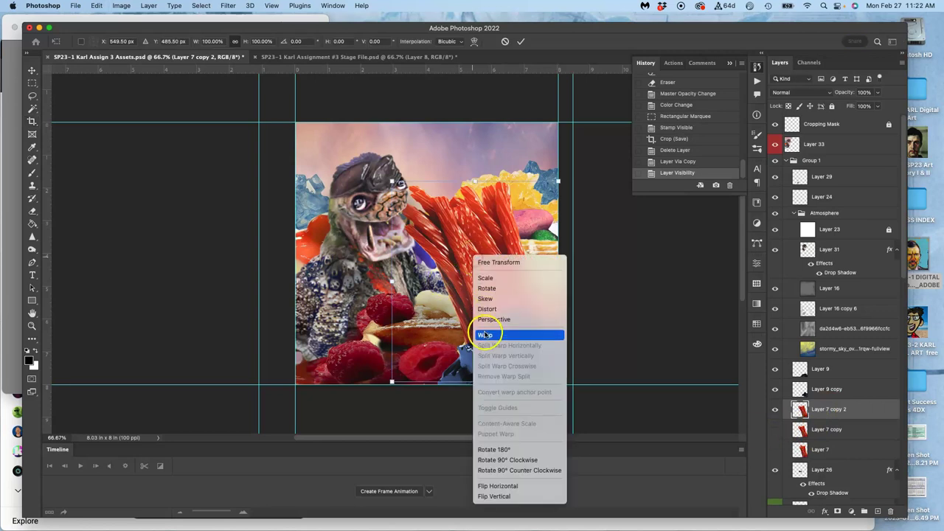
left_click(485, 333)
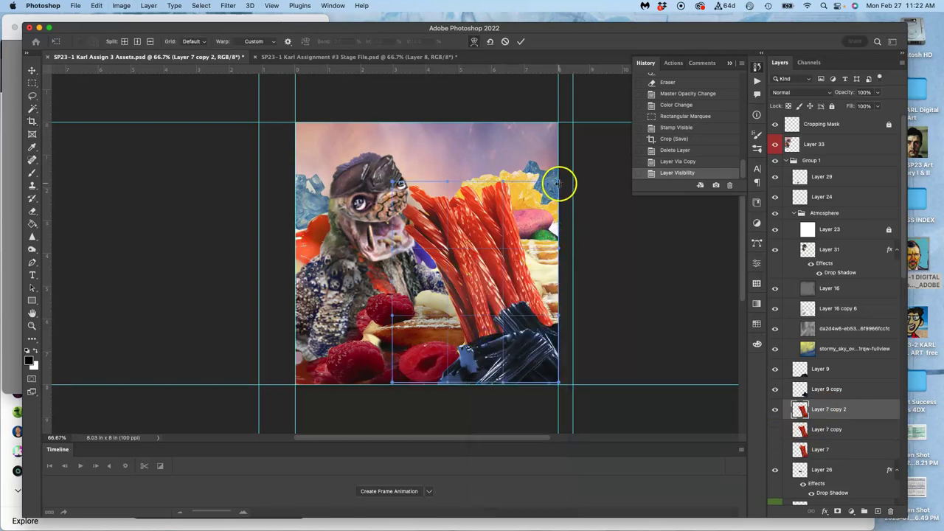
left_click_drag(526, 254, 501, 231)
left_click_drag(431, 200, 359, 199)
left_click_drag(513, 193, 477, 192)
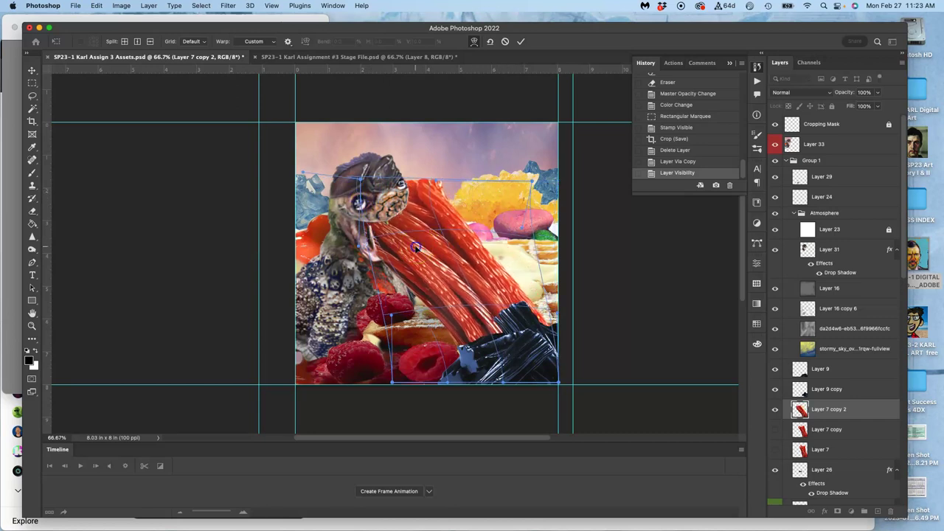
- Refine the warp: fan the middle, pull toward the waffle, stretch the lower right to the edge
left_click_drag(413, 248, 419, 241)
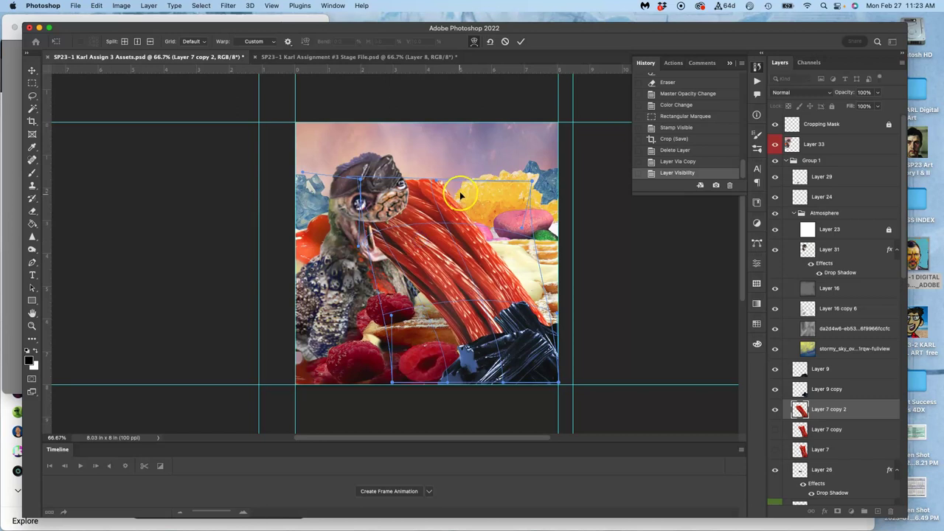
left_click_drag(422, 182, 410, 210)
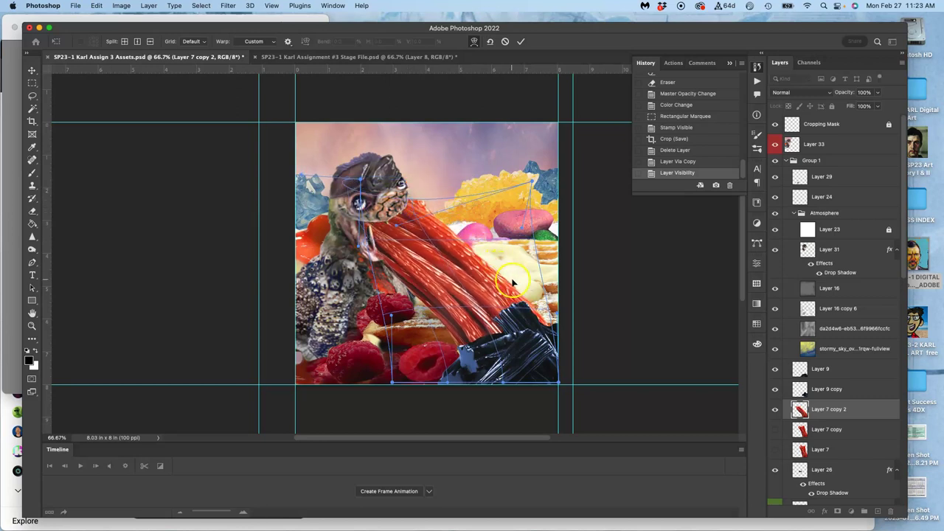
left_click_drag(512, 282, 503, 254)
left_click(536, 310)
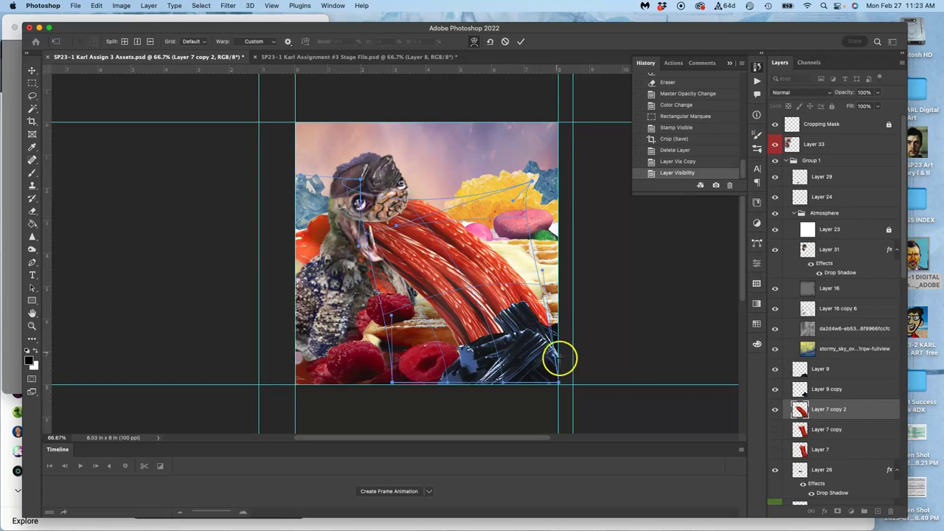
left_click_drag(561, 360, 548, 308)
left_click(557, 382)
- Commit the warp and lasso-erase the stray red licorice beside the black licorice at lower right
key("c")
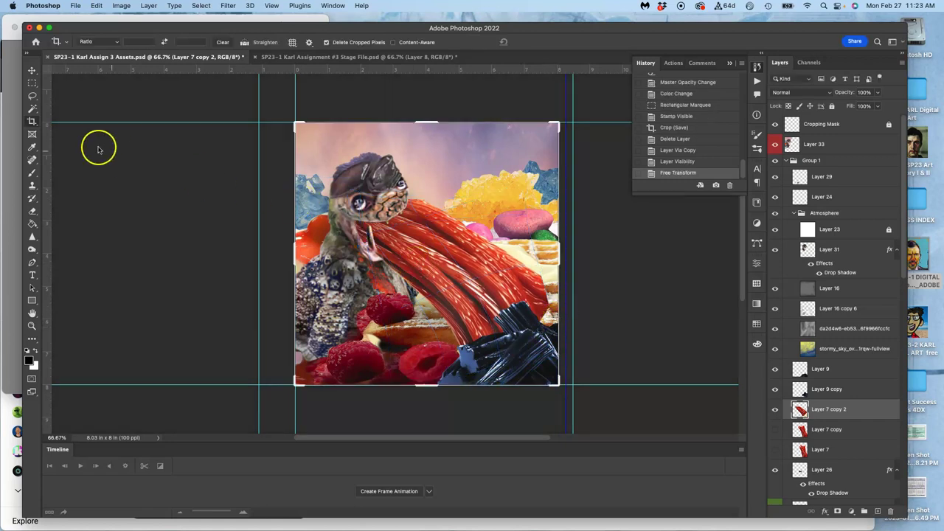
left_click(33, 97)
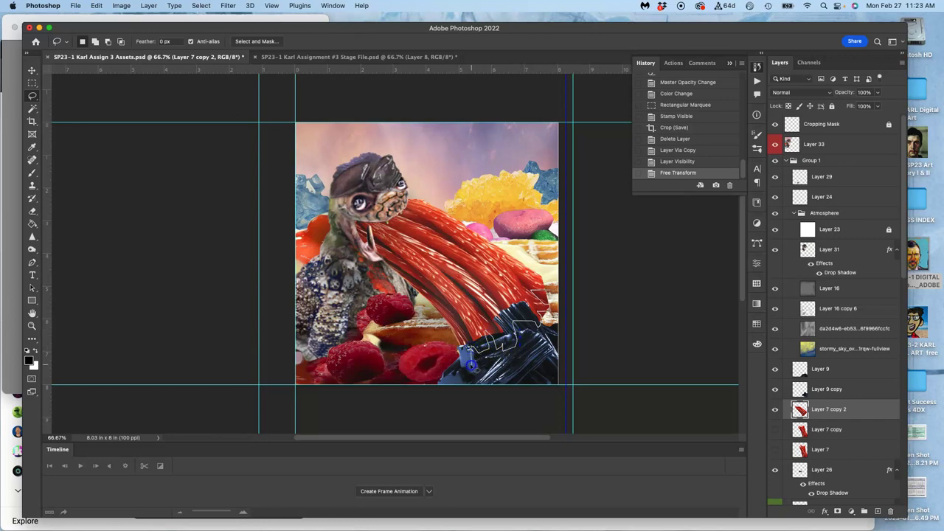
mouse_move(454, 372)
left_mouse_down()
mouse_move(572, 390)
mouse_move(600, 280)
left_mouse_up()
key("BackSpace")
left_click(860, 412)
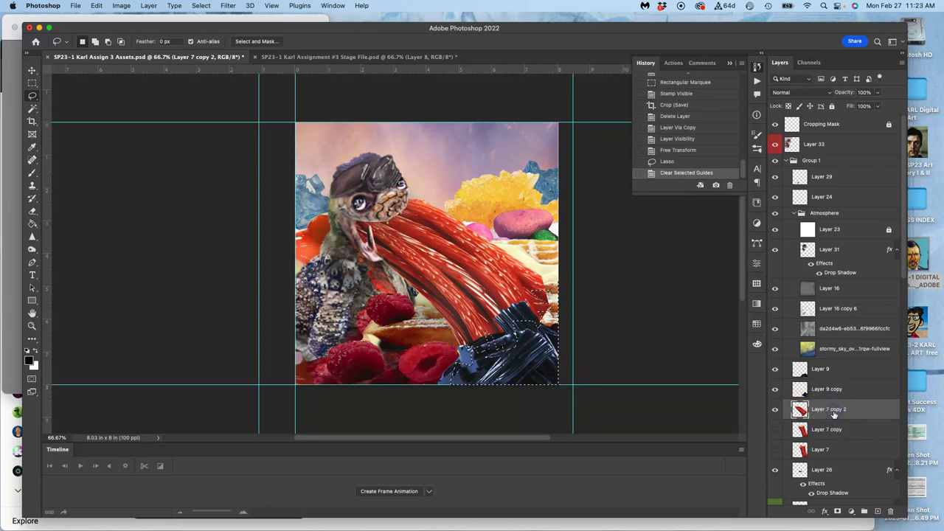
key("BackSpace")
key("BackSpace")
key("super+d")
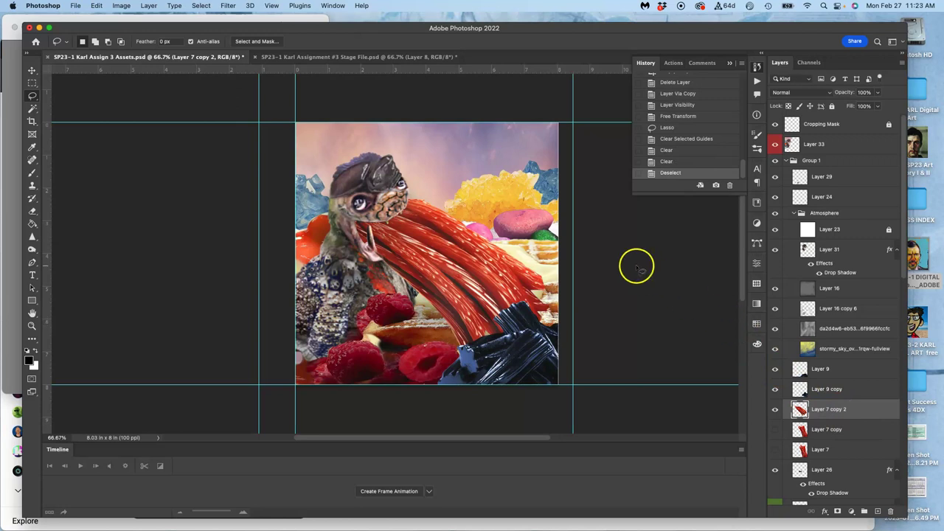
- Warp Layer 7 copy 2 again so the strands curve into the lizard's mouth, then check the Stage File
key("super+t")
right_click(469, 231)
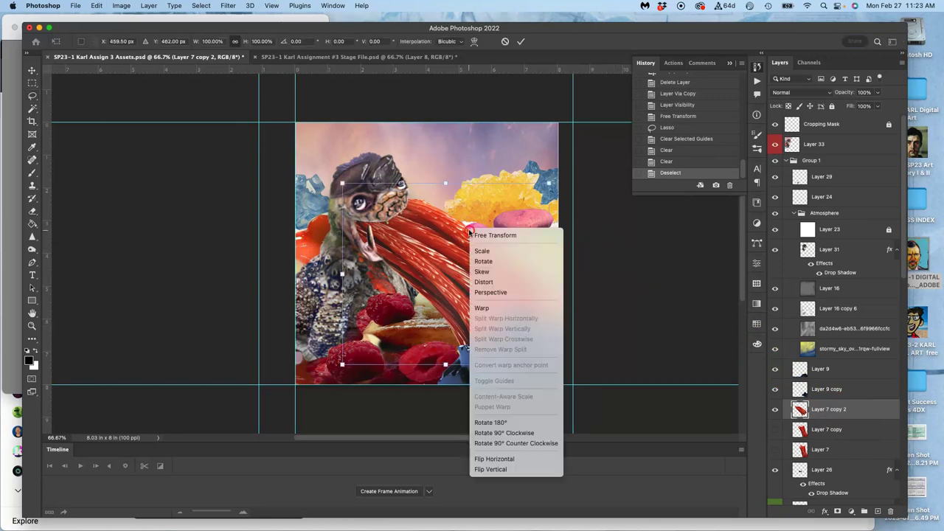
left_click(481, 307)
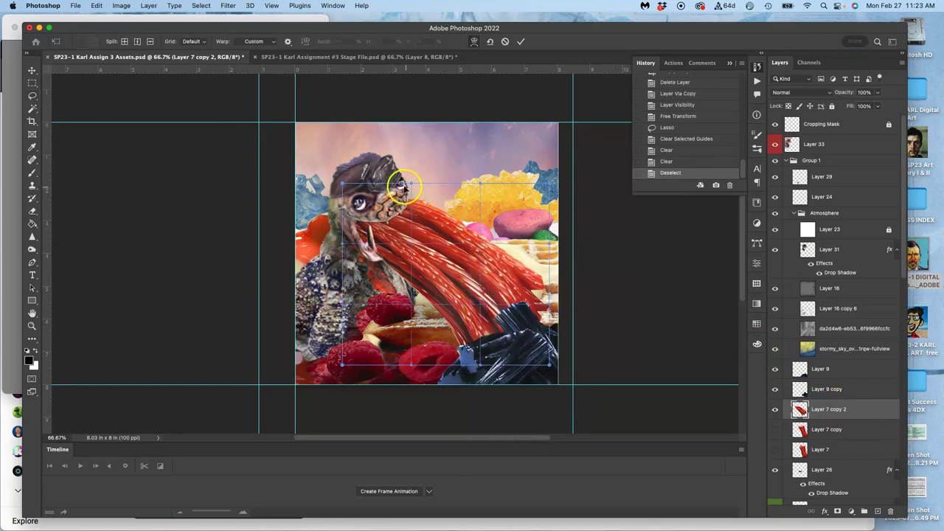
left_click_drag(402, 189, 393, 200)
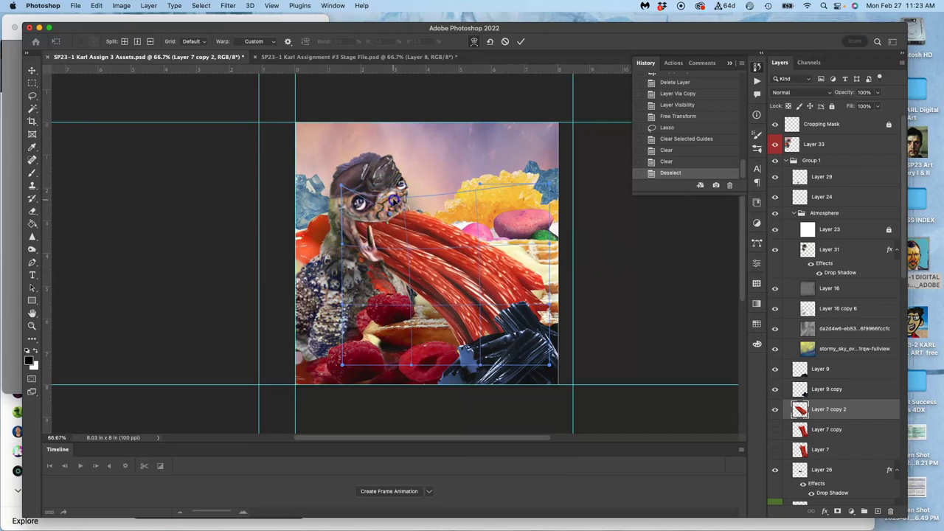
left_click_drag(369, 280, 367, 273)
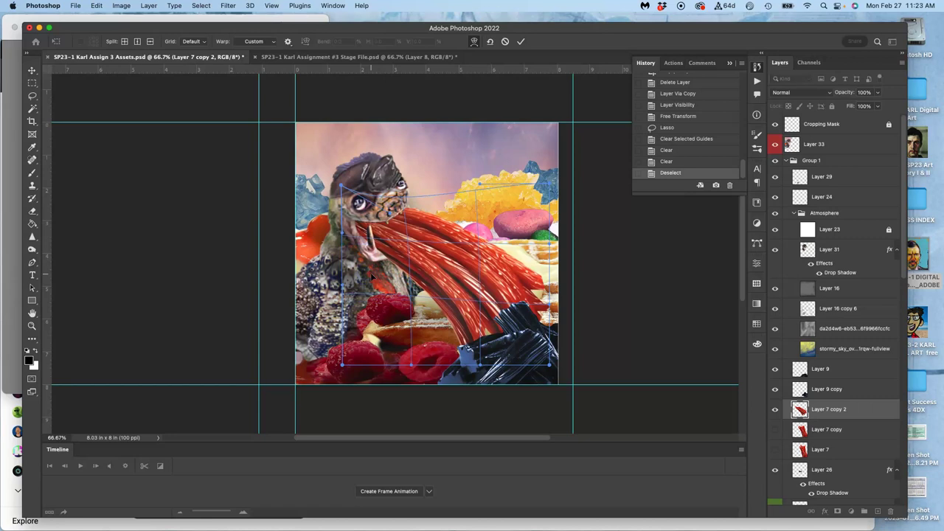
double_click(489, 302)
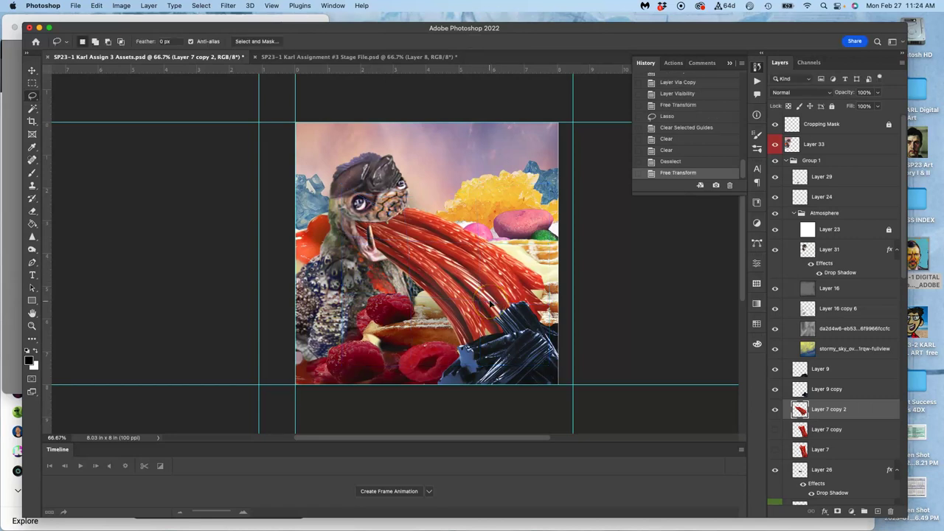
left_click(351, 58)
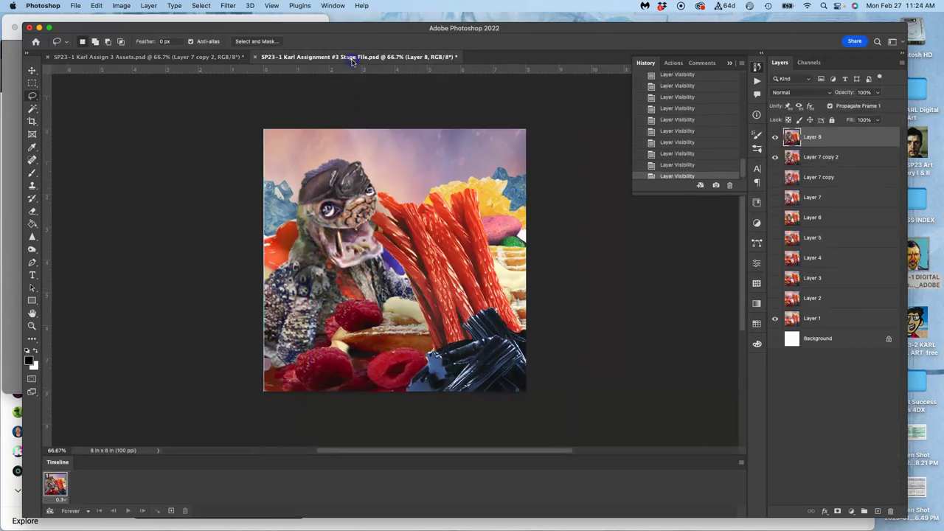
left_click(190, 56)
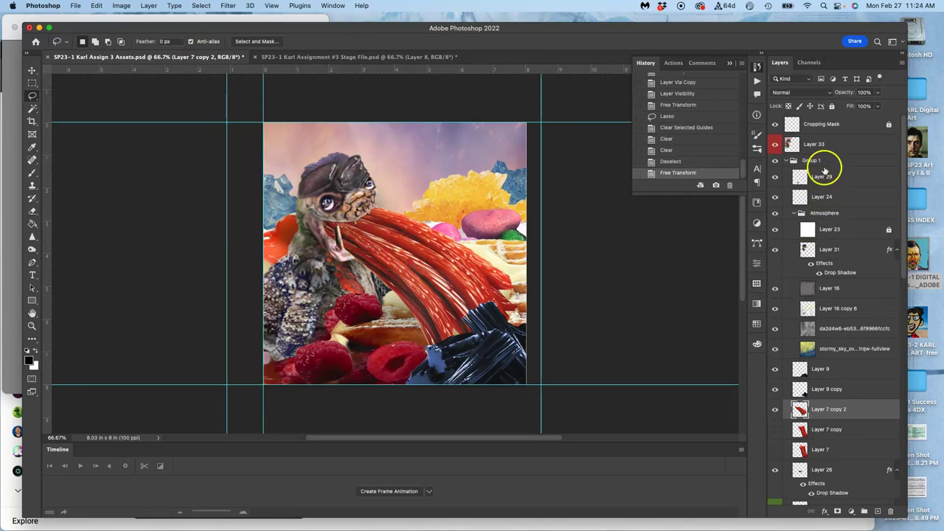
- Raise the Atmosphere group's opacity to 62%
left_click(825, 213)
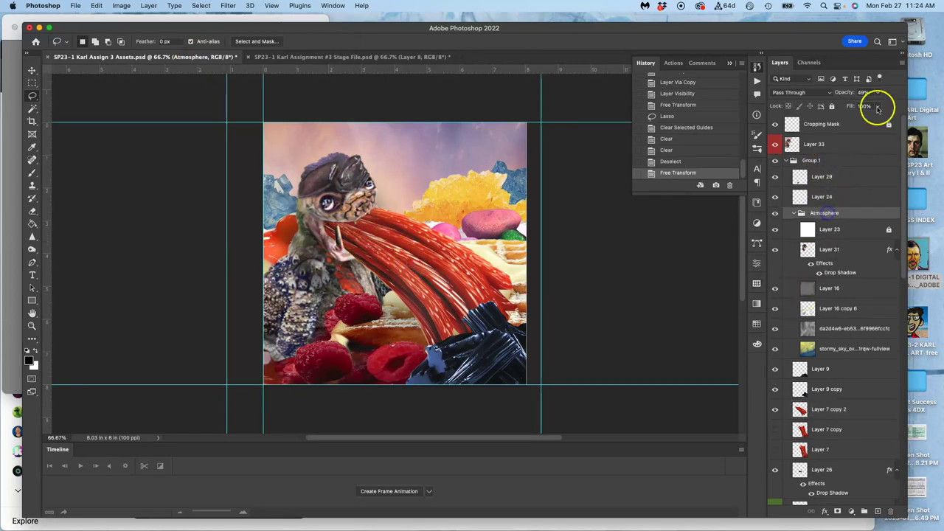
left_click(877, 94)
left_click(883, 107)
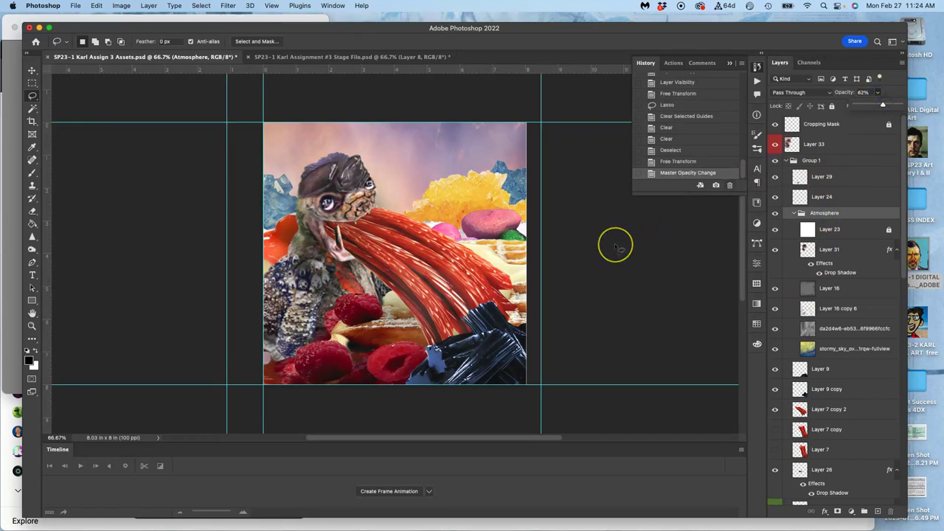
- Stamp the visible layers above Layer 33 and paste the collage into the Stage File as Layer 9
left_click(821, 146)
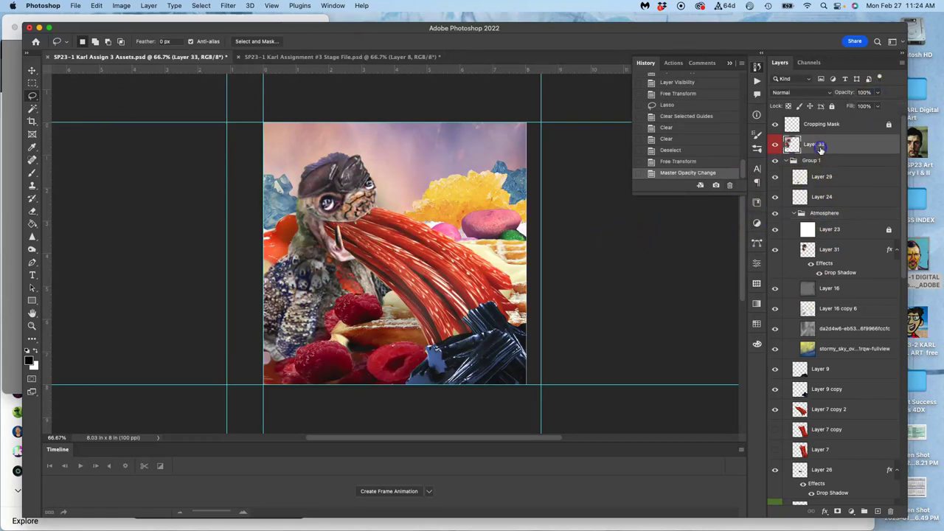
left_click(148, 6)
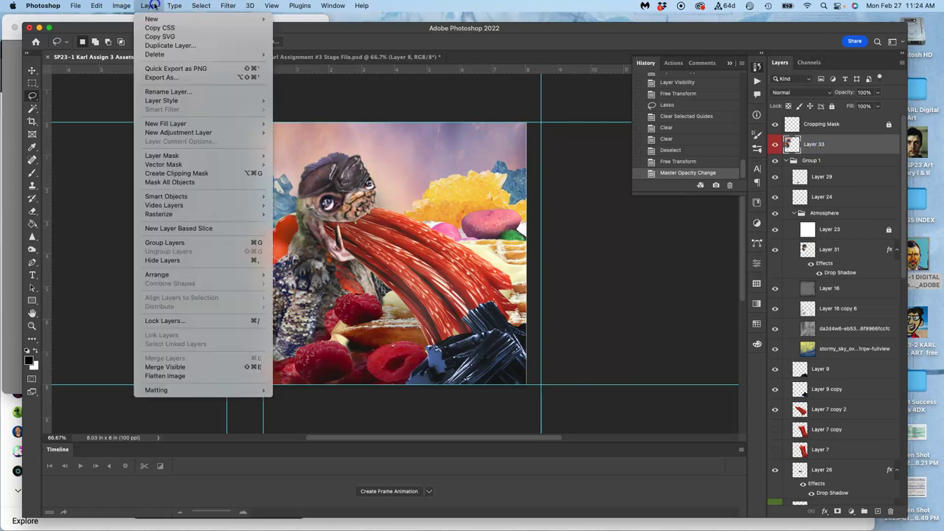
left_click(165, 366)
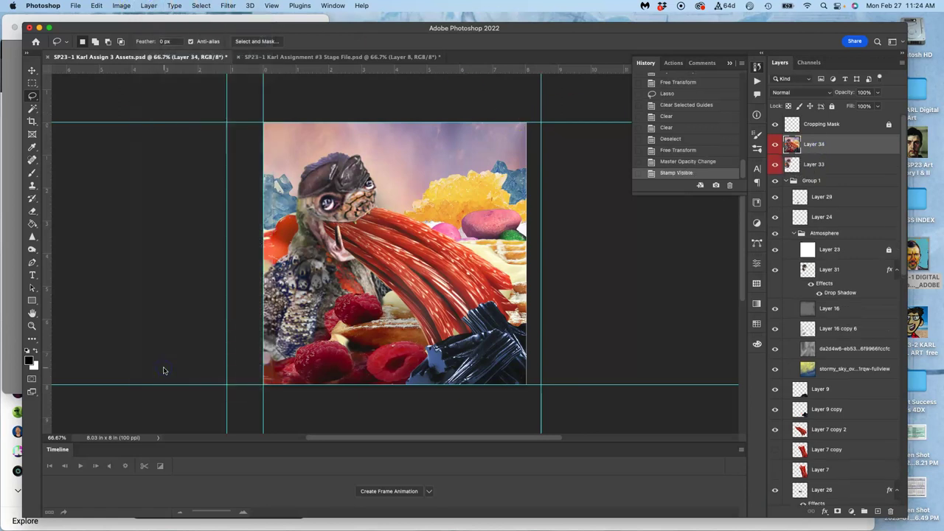
key("super+a")
left_click(330, 59)
key("super+v")
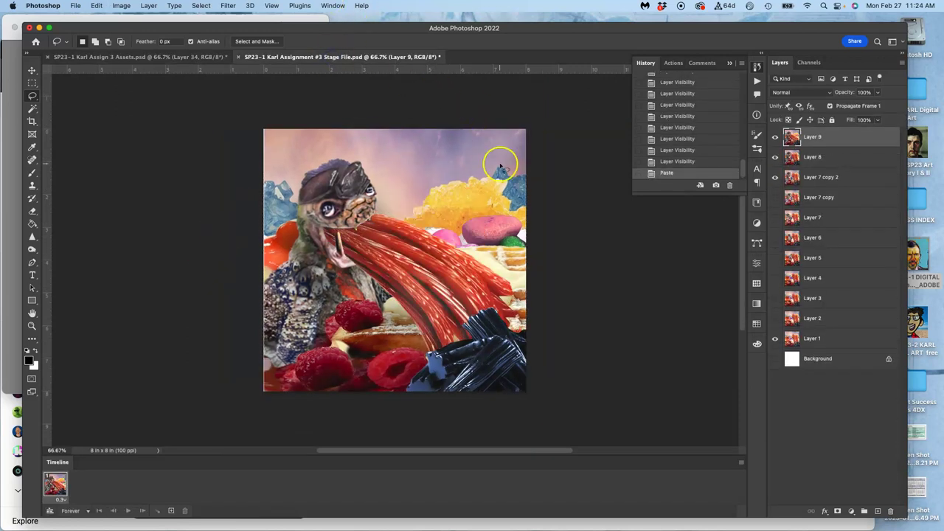
left_click(775, 137)
left_click(774, 137)
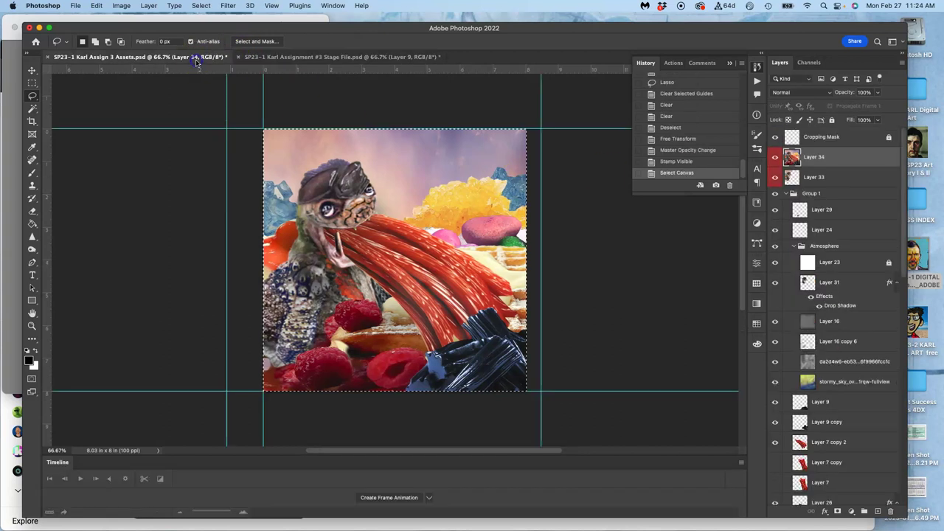
- Back in Assets, deselect and delete the temporary stamped Layer 34
left_click(198, 56)
left_click(435, 191)
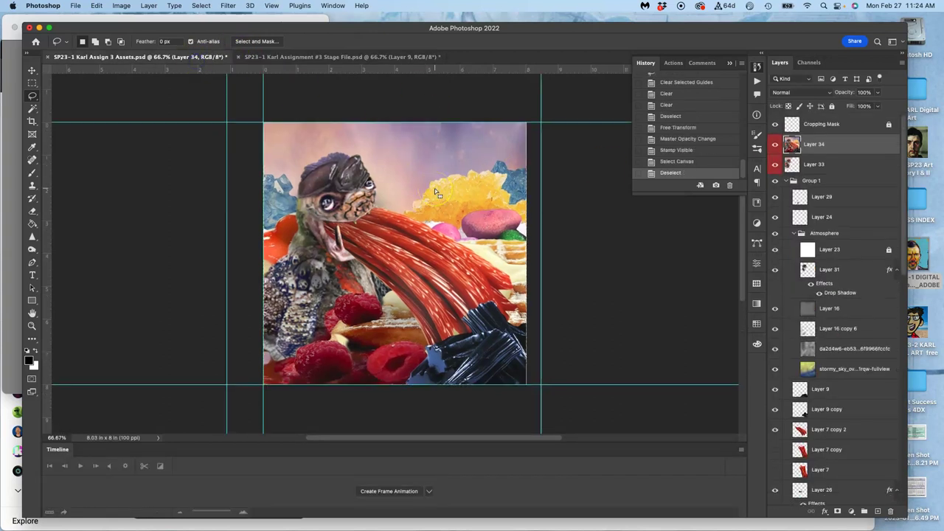
key("Delete")
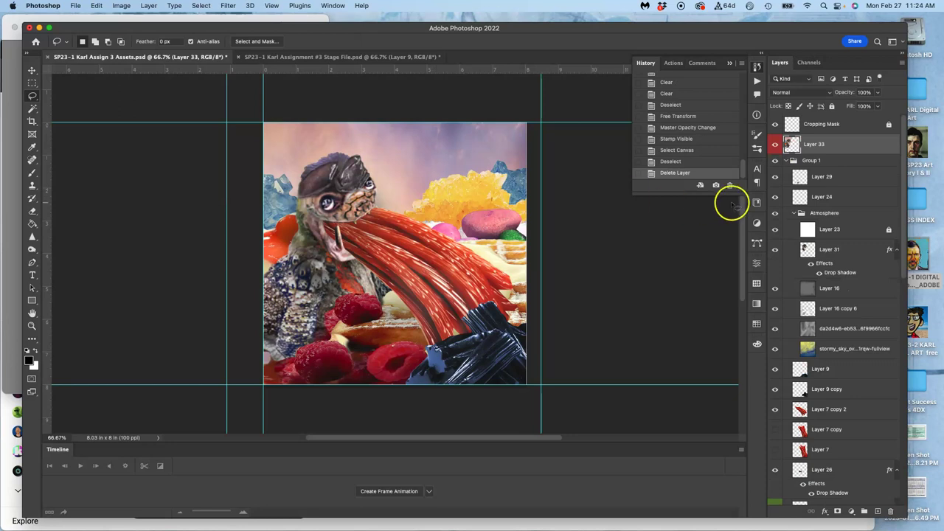
- Duplicate the licorice as Layer 7 copy 3, hide copy 2, and shift it up-left toward the mouth
left_click(819, 410)
key("super+j")
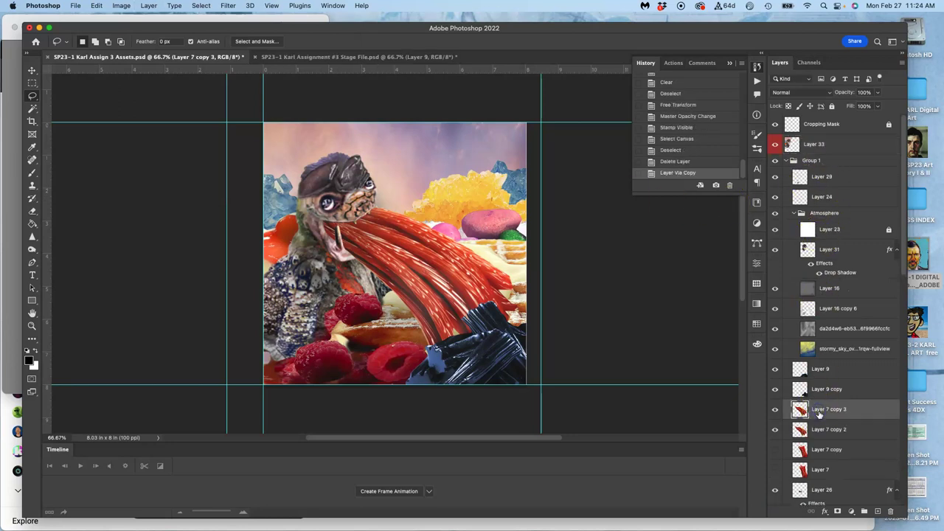
left_click(774, 410)
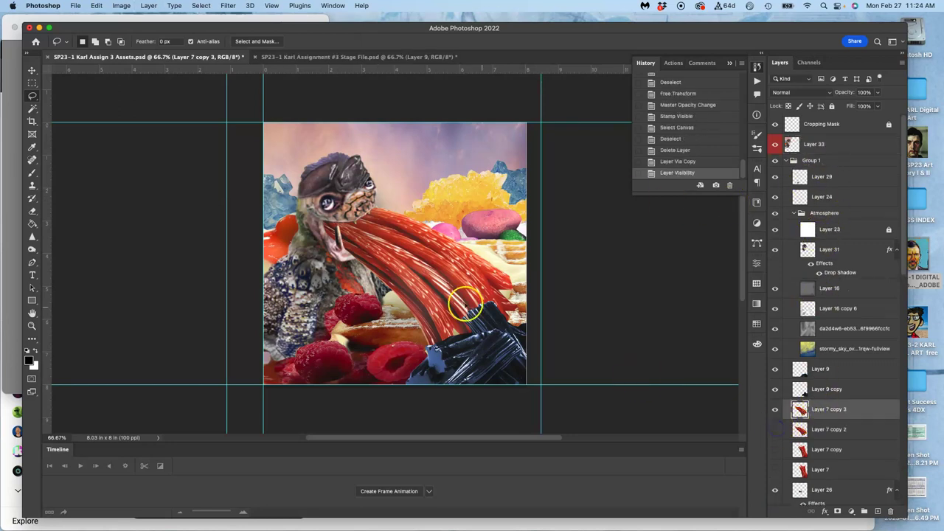
left_click(32, 72)
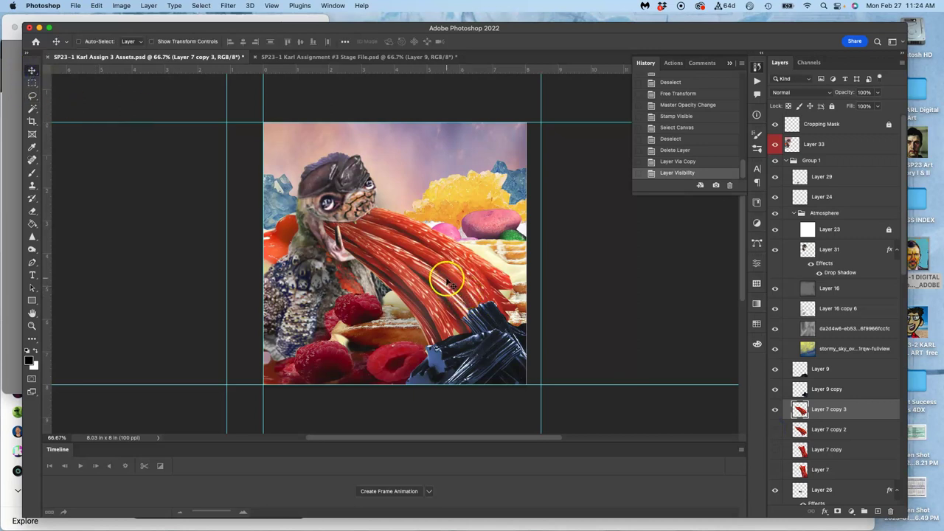
left_click_drag(446, 276, 400, 249)
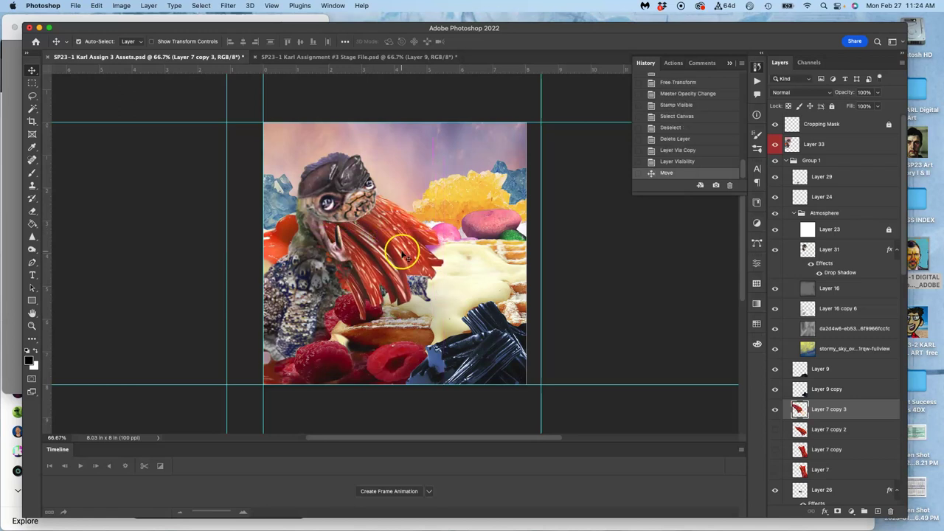
- Rotate the licorice about 15° counterclockwise and distort its corners to angle into the mouth
key("super+t")
left_click_drag(456, 149, 440, 113)
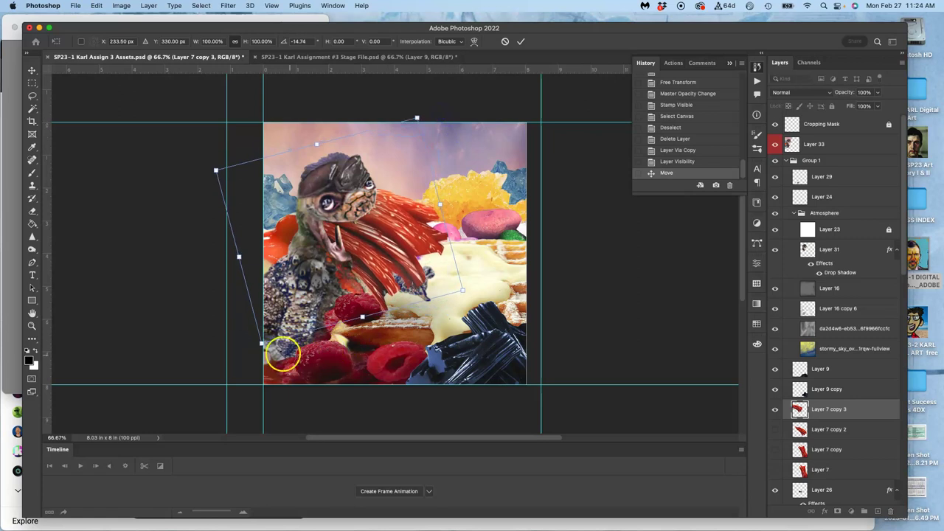
left_click_drag(262, 343, 265, 343)
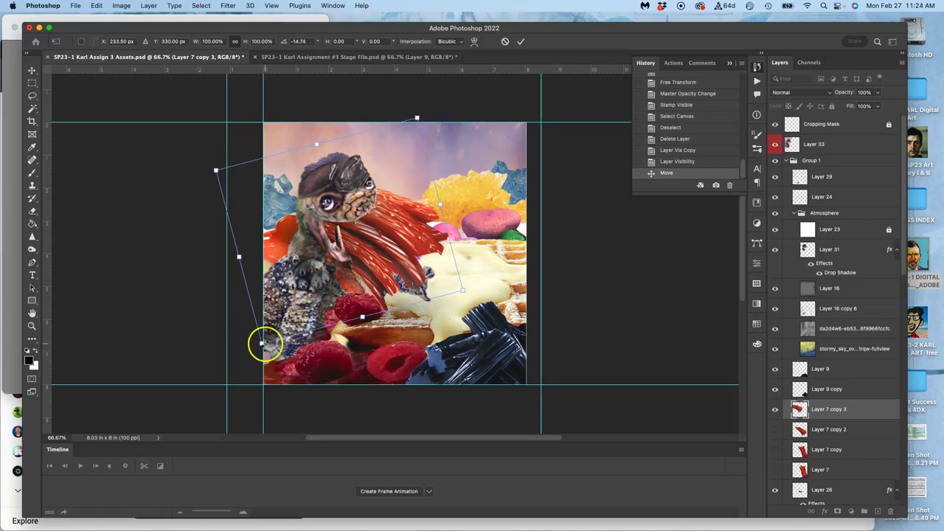
right_click(318, 282)
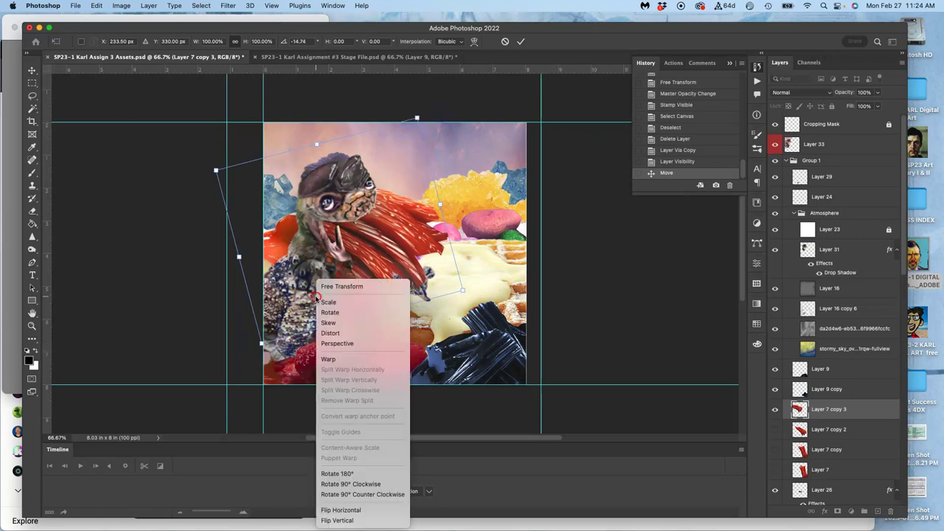
left_click(330, 333)
left_click_drag(272, 344, 300, 286)
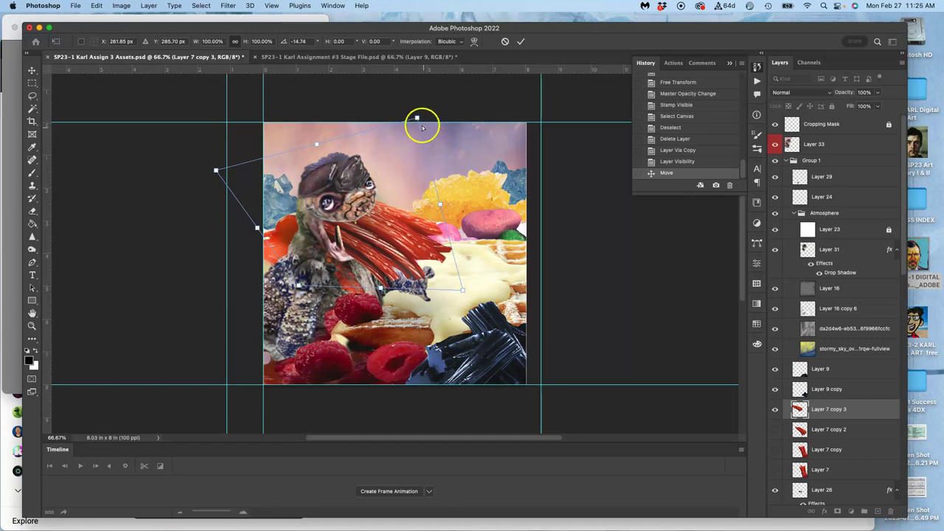
left_click_drag(417, 116, 395, 116)
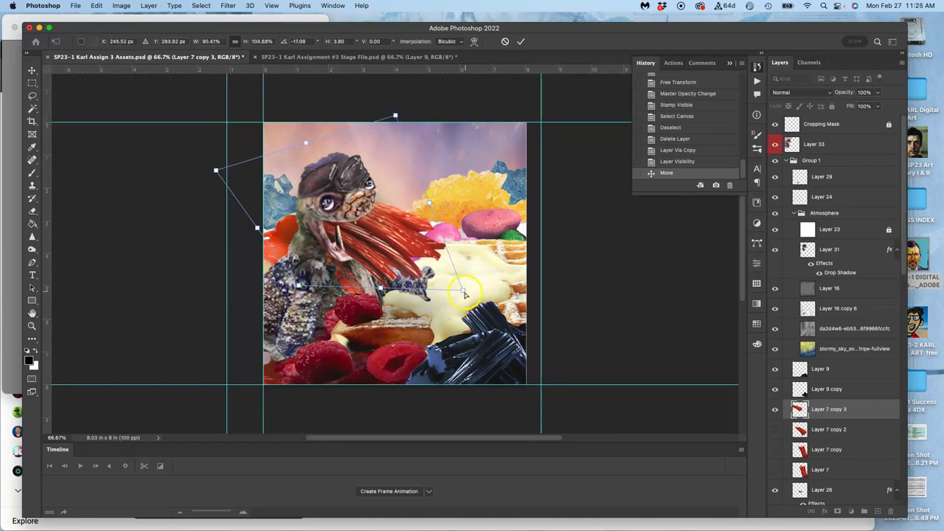
mouse_move(464, 292)
left_mouse_down()
mouse_move(457, 275)
mouse_move(459, 283)
left_mouse_up()
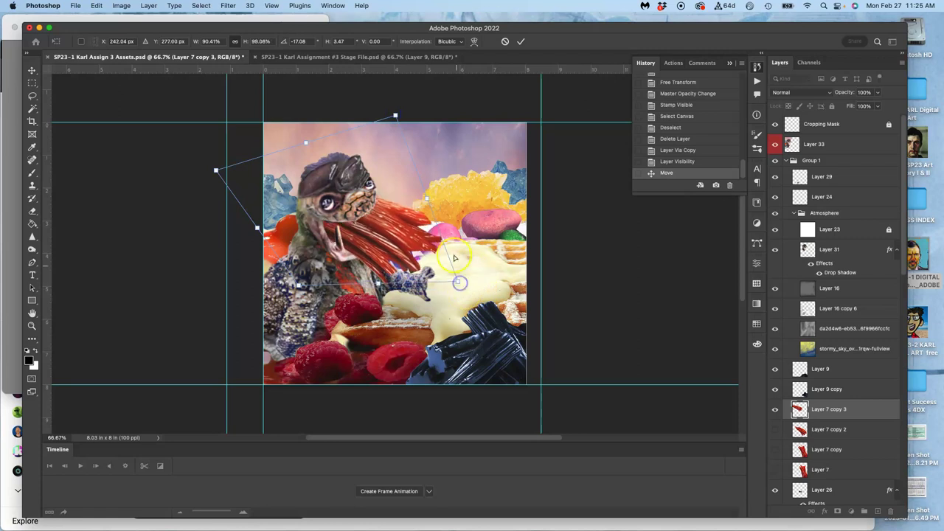
key("Return")
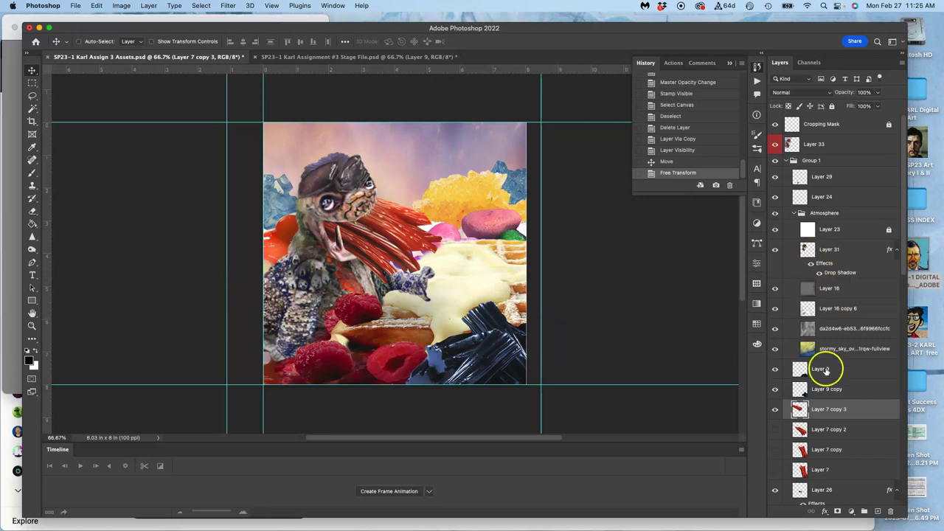
- Duplicate the Layer 9 copy dark licorice, hide the original, and move the copy up-left
left_click(822, 393)
key("super+j")
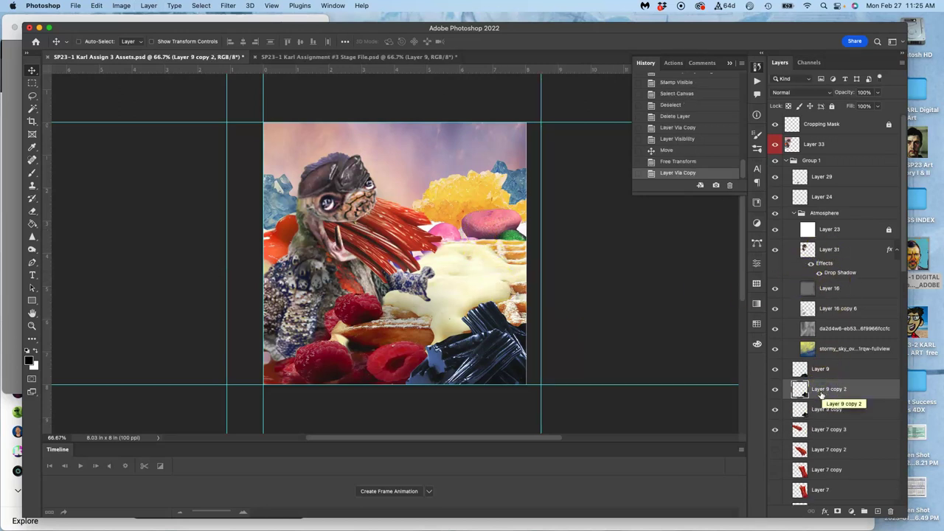
left_click(775, 411)
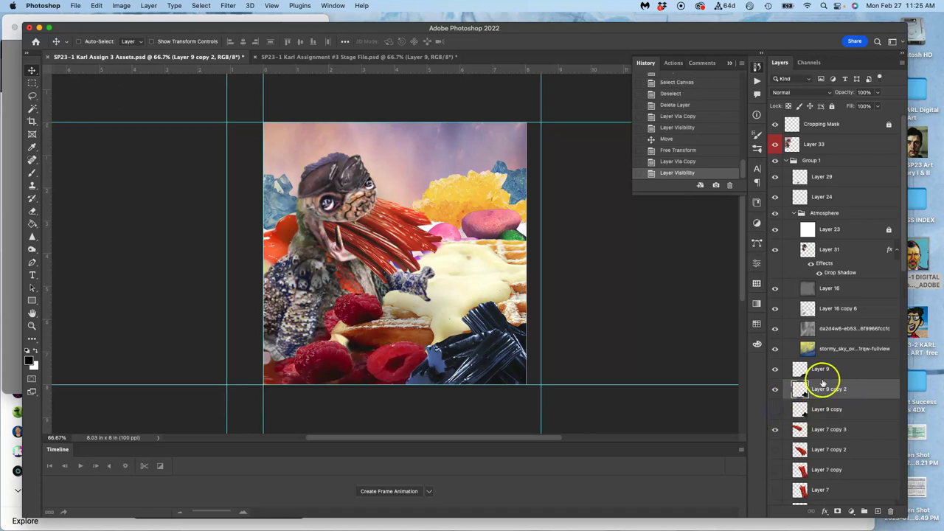
left_click_drag(484, 321, 446, 264)
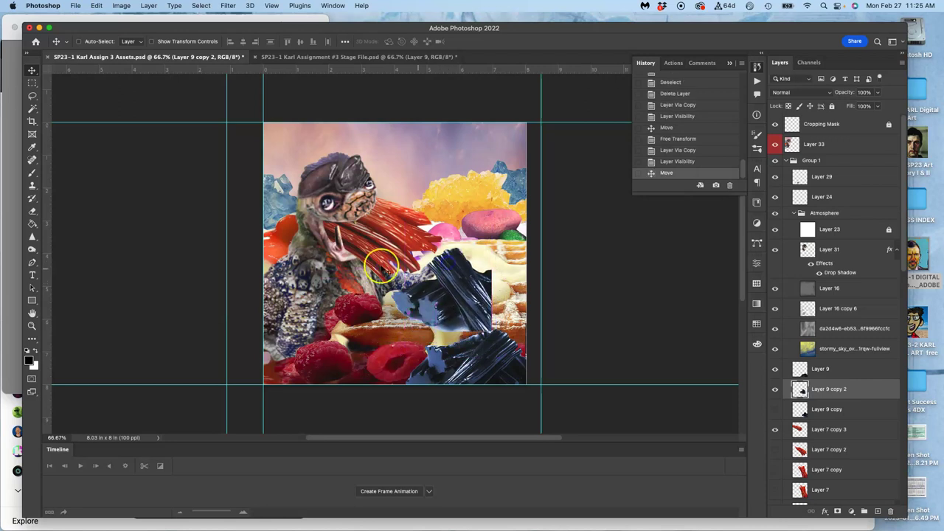
- Lasso and erase two unwanted bits of the duplicated dark licorice strokes
left_click(32, 96)
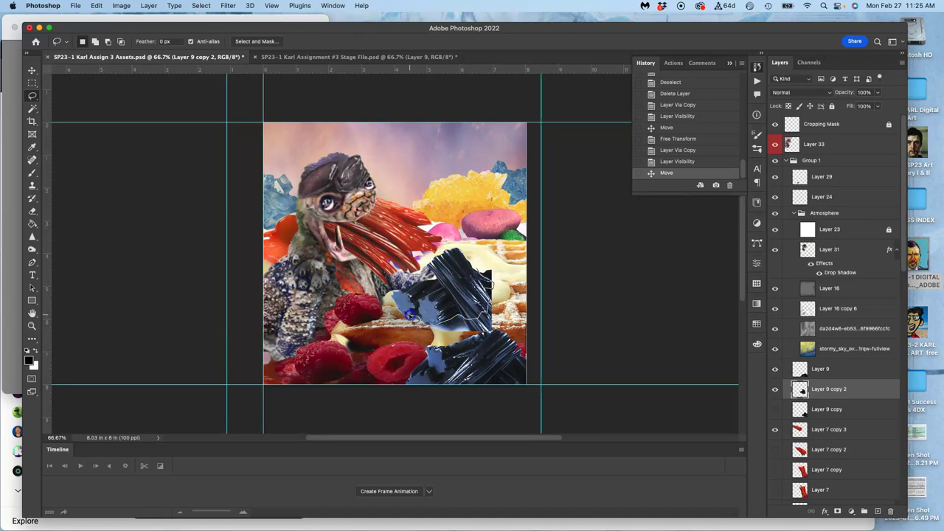
left_click_drag(509, 341, 521, 309)
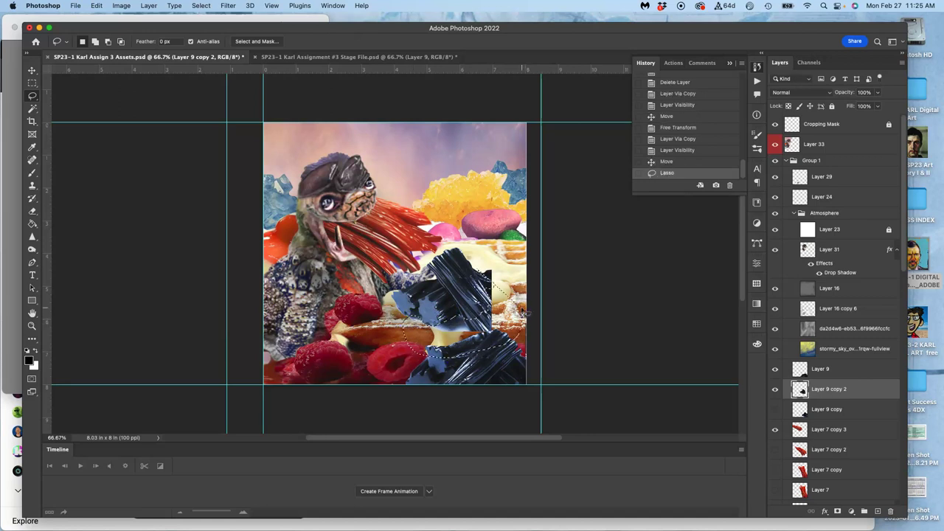
key("BackSpace")
left_click(507, 273)
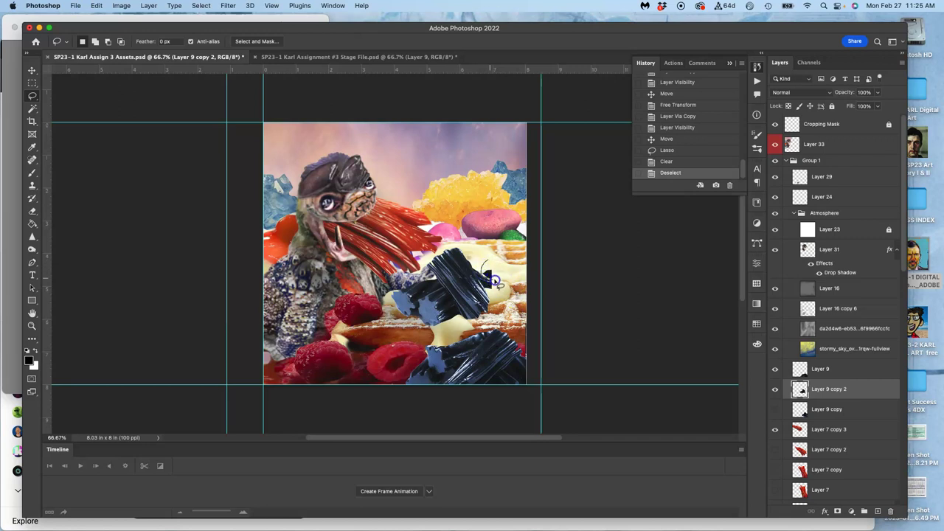
left_click_drag(495, 279, 503, 274)
key("BackSpace")
left_click(508, 265)
- Move the dark strokes down-right over the waffle and rotate them about 31°
left_click(33, 71)
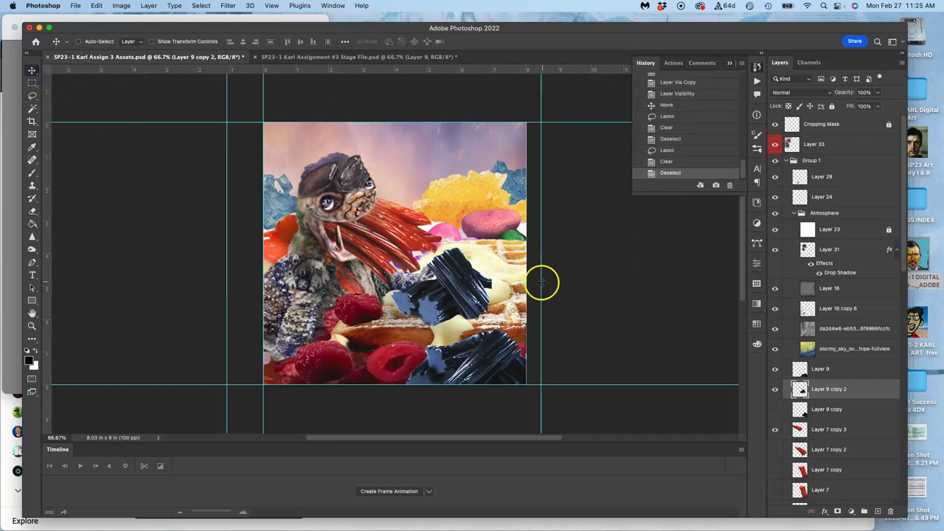
left_click_drag(473, 307, 533, 340)
key("super+t")
mouse_move(536, 298)
left_mouse_down()
mouse_move(563, 280)
mouse_move(523, 259)
left_mouse_up()
left_click_drag(502, 314, 497, 307)
key("Return")
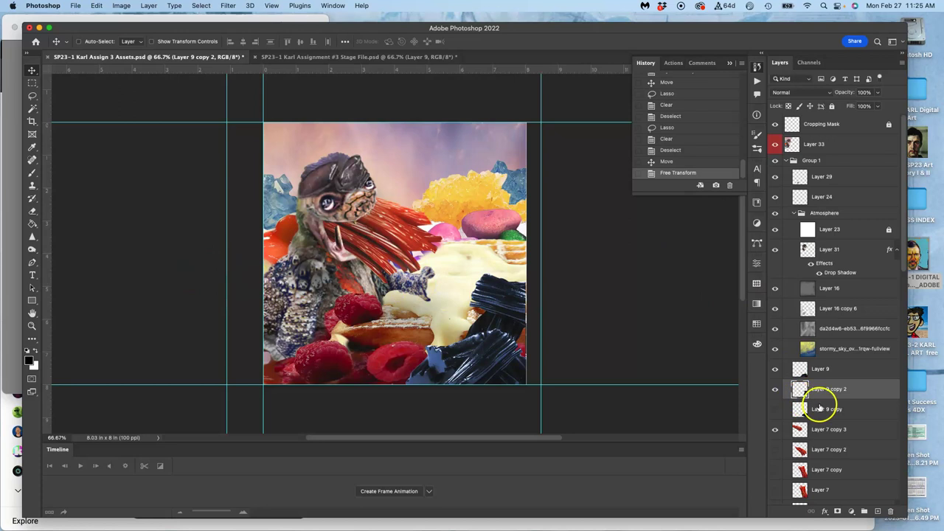
- Set Layer 16 copy 6 to 76% opacity and the Atmosphere group to 79%
left_click(776, 310)
left_click(776, 310)
left_click(839, 310)
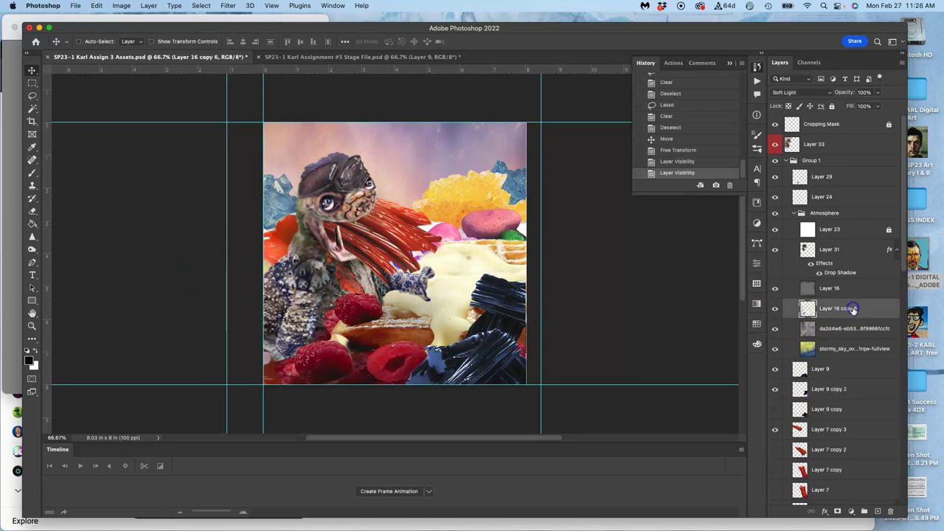
left_click(877, 92)
left_click(868, 105)
left_click(845, 213)
left_click(878, 92)
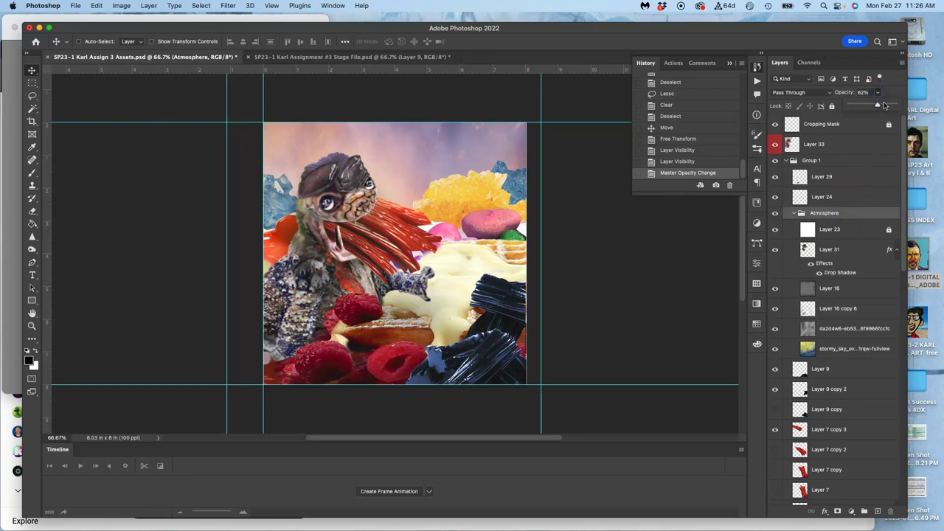
left_click_drag(885, 105, 886, 105)
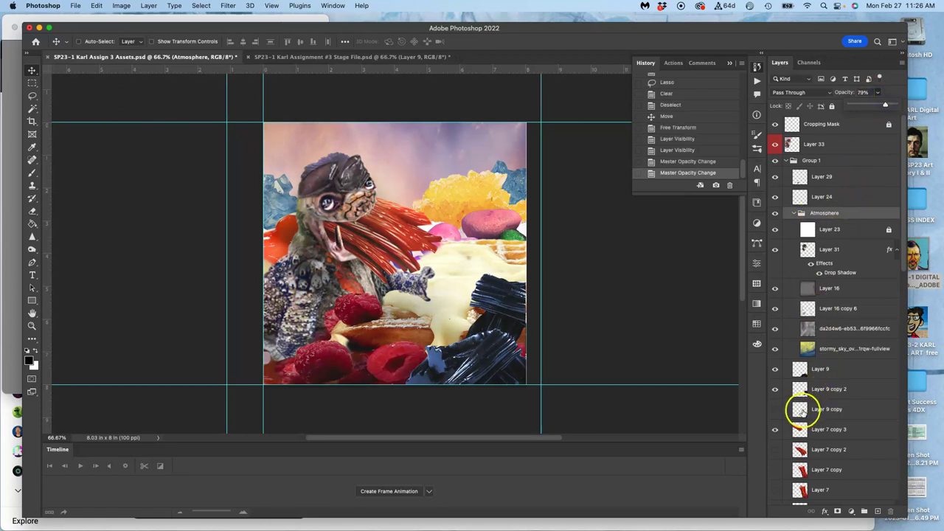
- Compare Layer 26 on and off, then make it the active layer
scroll(798, 409, "down", 2)
scroll(801, 410, "down", 4)
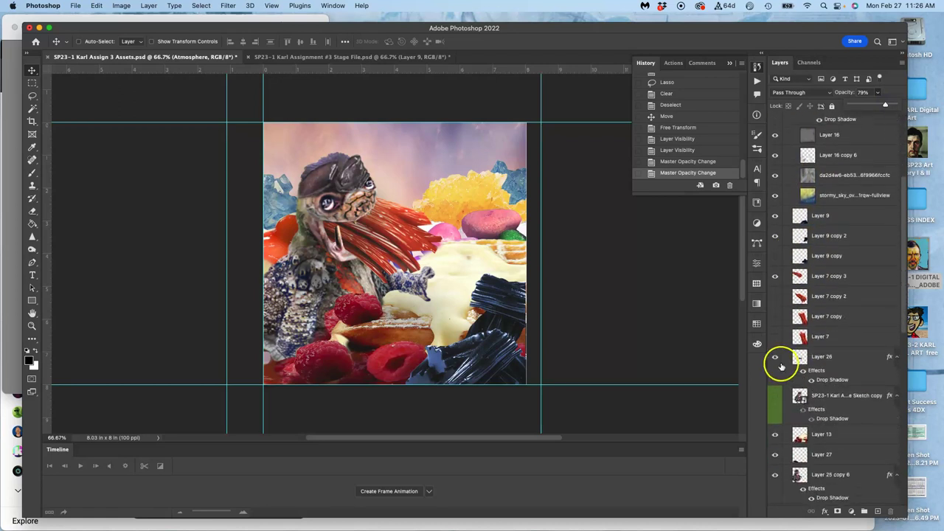
left_click(774, 357)
left_click(775, 357)
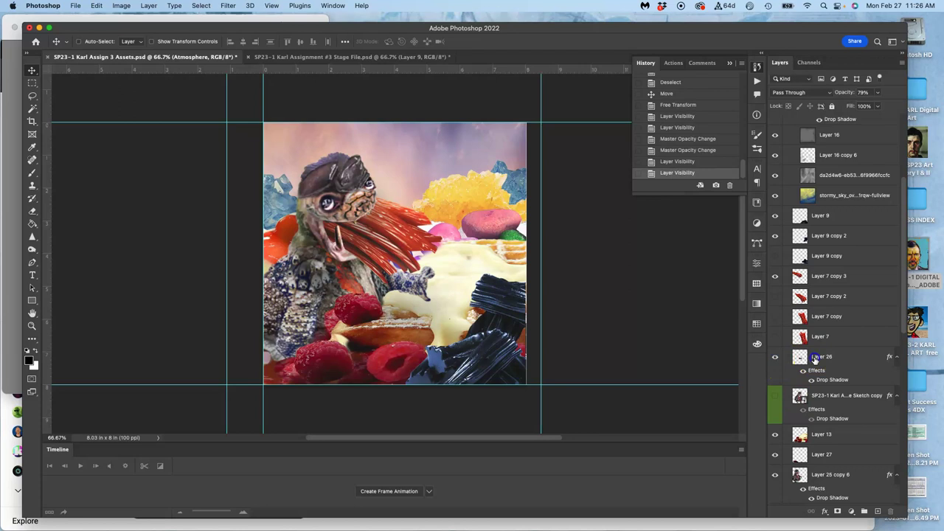
left_click(812, 358)
- Sharpen at 20% the blue creature on Layer 26 and the lizard's chest and neck on Layer 25 copy 6
left_click(31, 237)
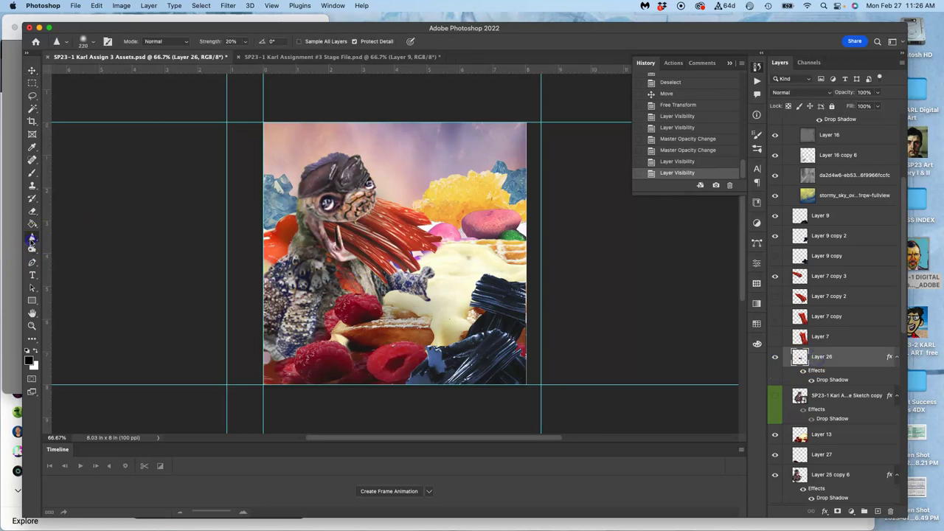
mouse_move(384, 267)
left_mouse_down()
mouse_move(413, 285)
mouse_move(435, 274)
mouse_move(368, 287)
left_mouse_up()
left_click_drag(790, 394, 817, 392)
scroll(817, 392, "down", 1)
left_click(820, 449)
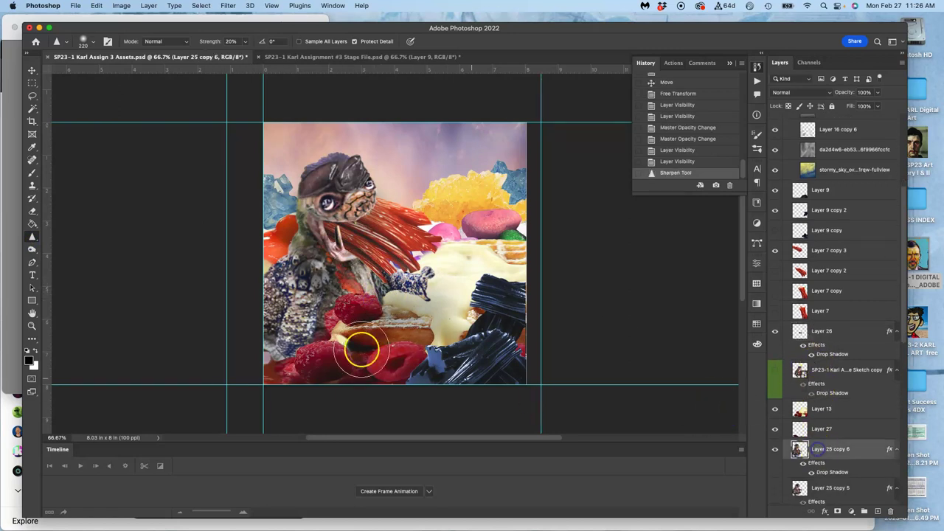
mouse_move(337, 339)
left_mouse_down()
mouse_move(339, 306)
mouse_move(367, 275)
left_mouse_up()
mouse_move(305, 289)
left_mouse_down()
mouse_move(372, 273)
mouse_move(324, 251)
mouse_move(314, 282)
left_mouse_up()
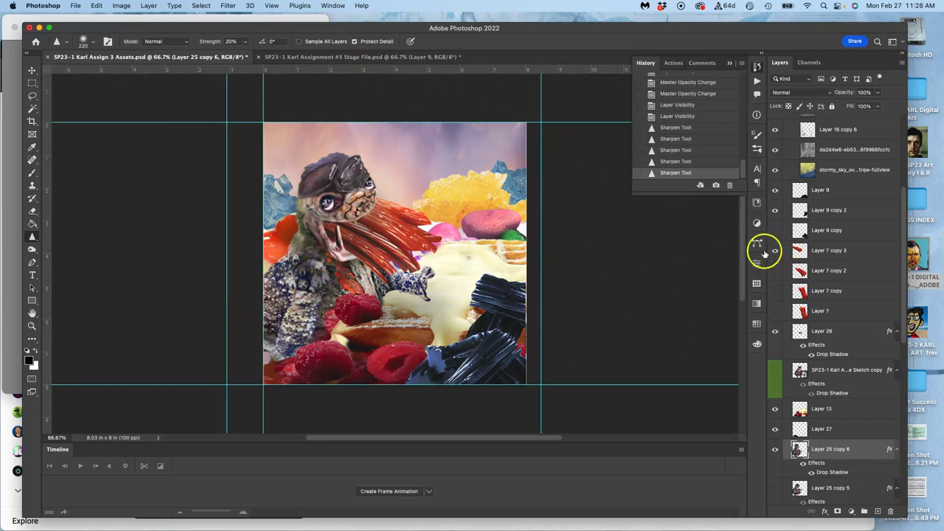
- Stamp all visible layers into a new merged Layer 34 above Layer 33
scroll(836, 248, "up", 5)
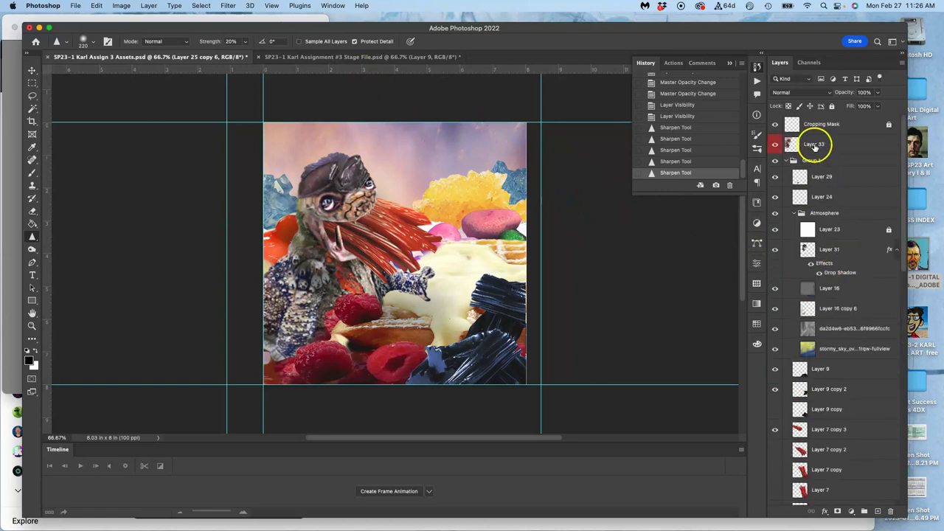
left_click(814, 146)
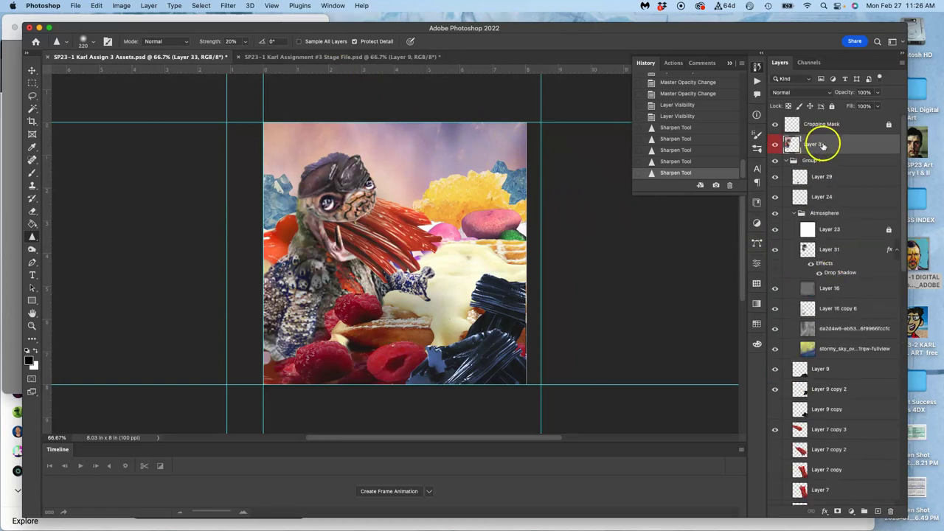
left_click(144, 5)
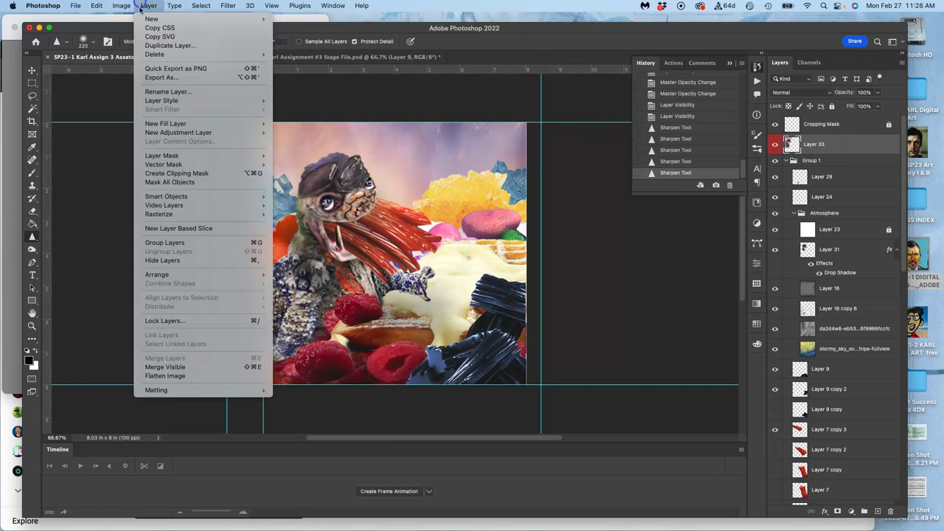
left_click(166, 367, "alt")
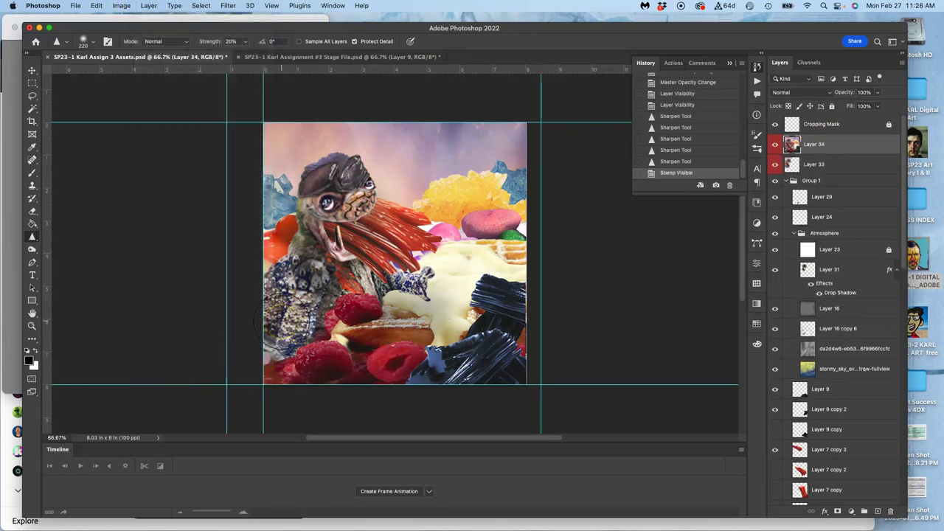
- Paste the whole merged frame into the Stage File as Layer 10, then delete Layer 34 from Assets
key("super+a")
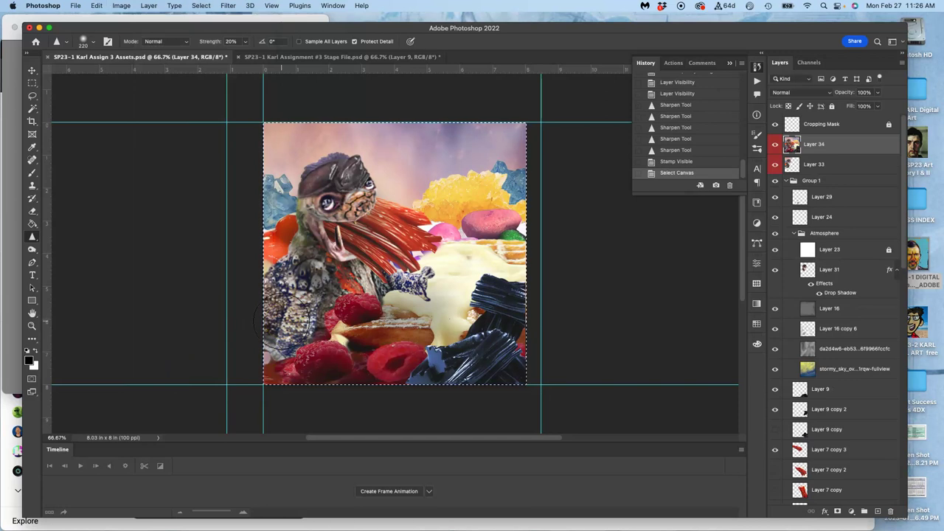
left_click(344, 57)
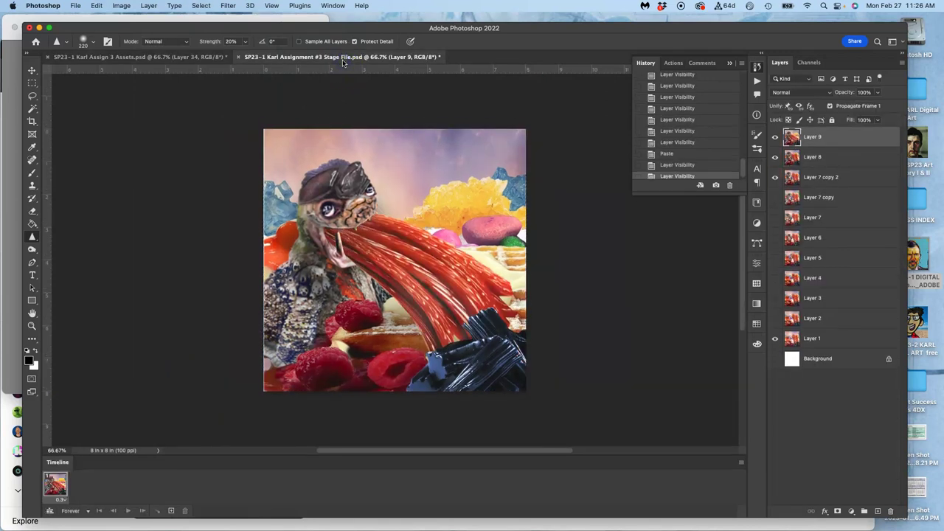
key("super+v")
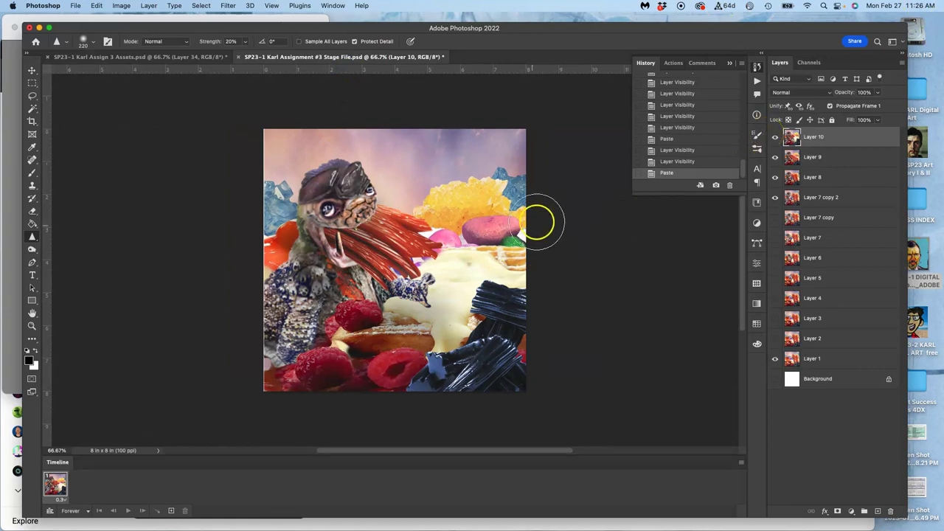
left_click(198, 58)
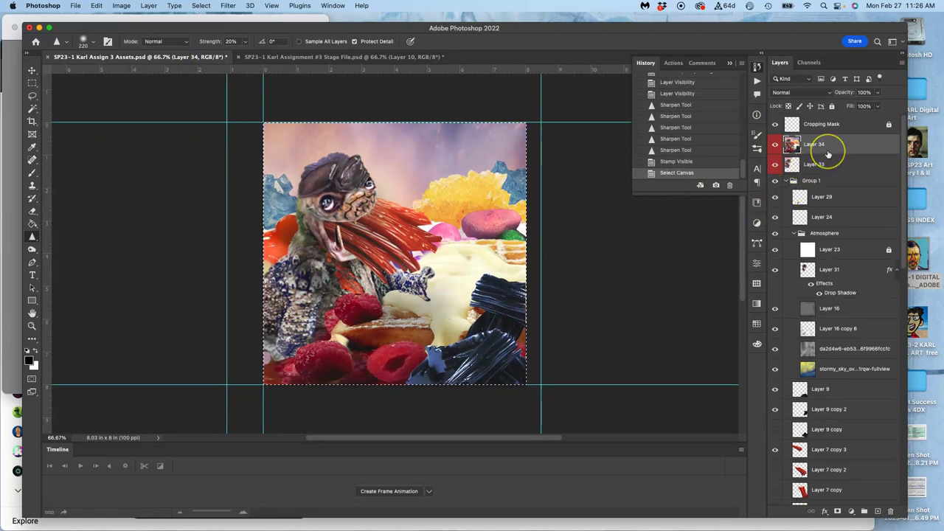
key("super+d")
key("Delete")
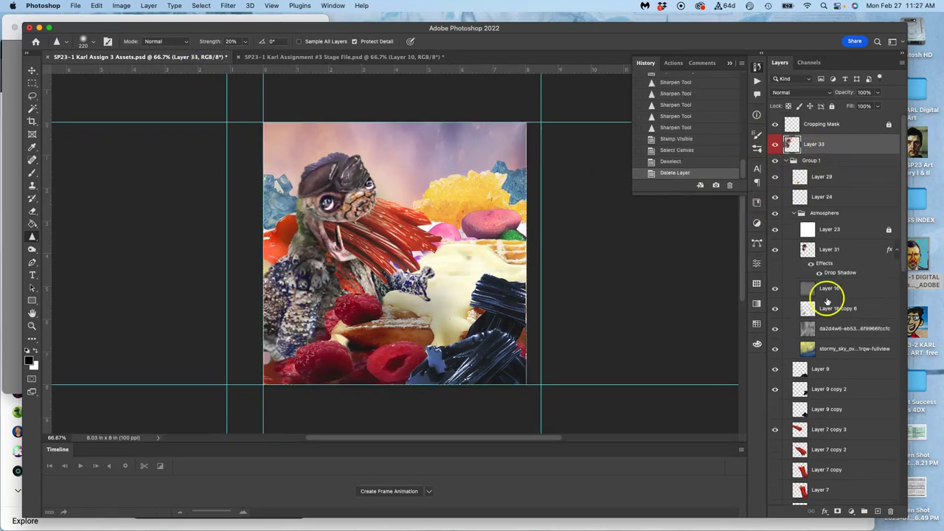
- Hide the red licorice Layer 7 copy 3 and duplicate Layer 9, hiding the original
left_click(826, 430)
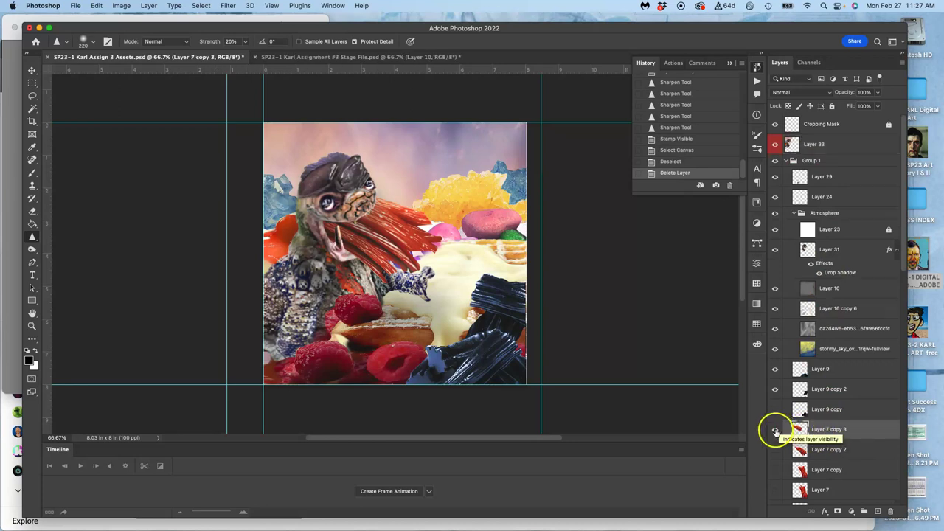
left_click(775, 430)
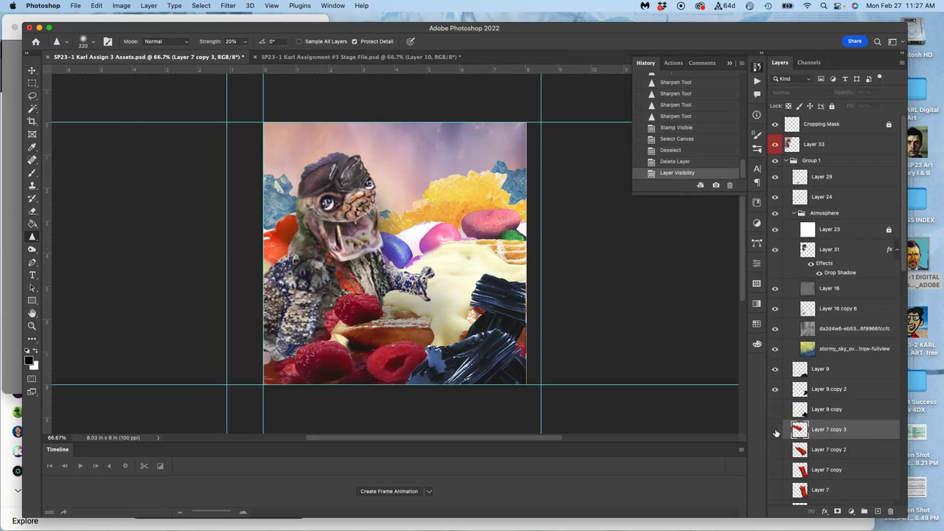
left_click(819, 372)
key("ctrl+j")
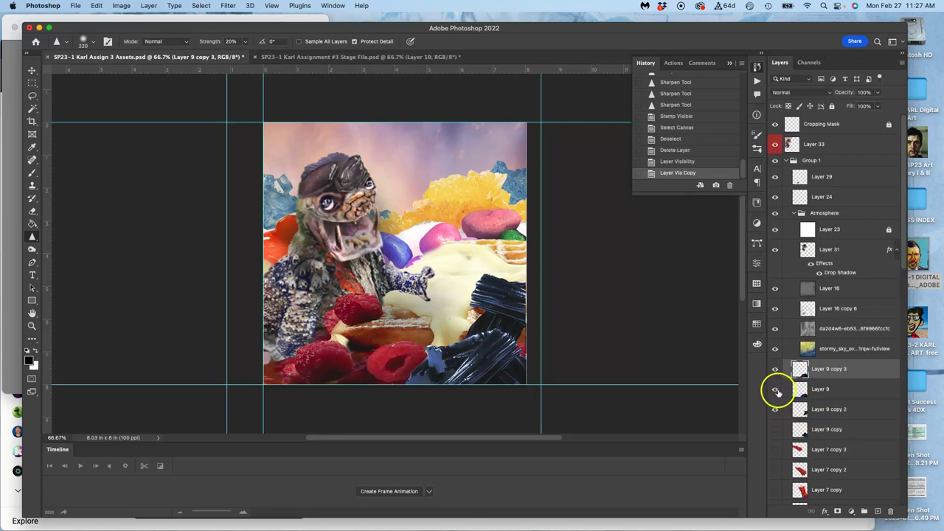
left_click(776, 390)
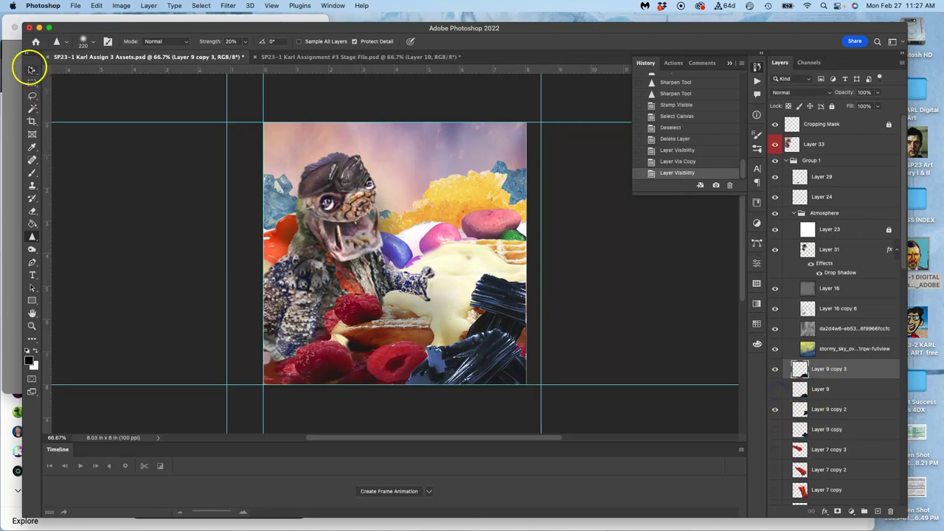
- Shift the strokes copy up and left, then lasso and delete an unwanted section
left_click(31, 68)
mouse_move(495, 337)
left_mouse_down()
mouse_move(435, 317)
mouse_move(448, 296)
mouse_move(453, 314)
left_mouse_up()
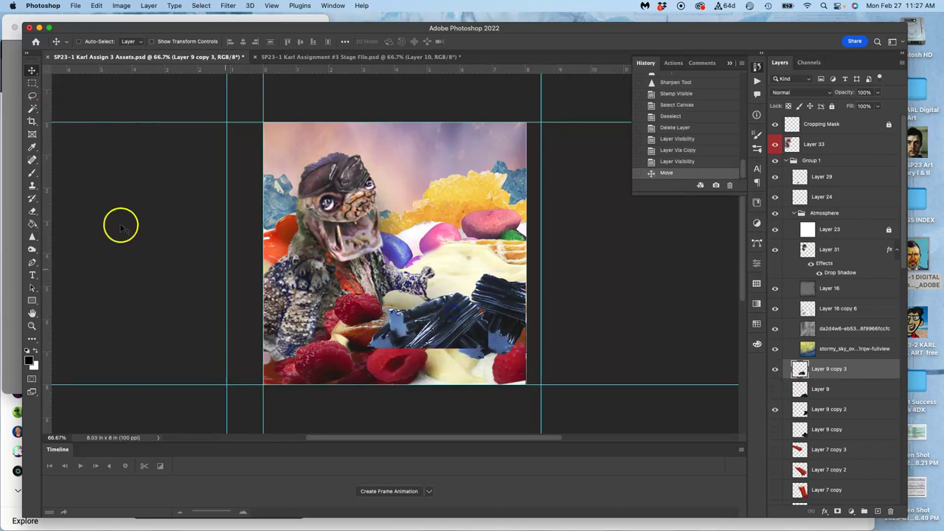
left_click(32, 97)
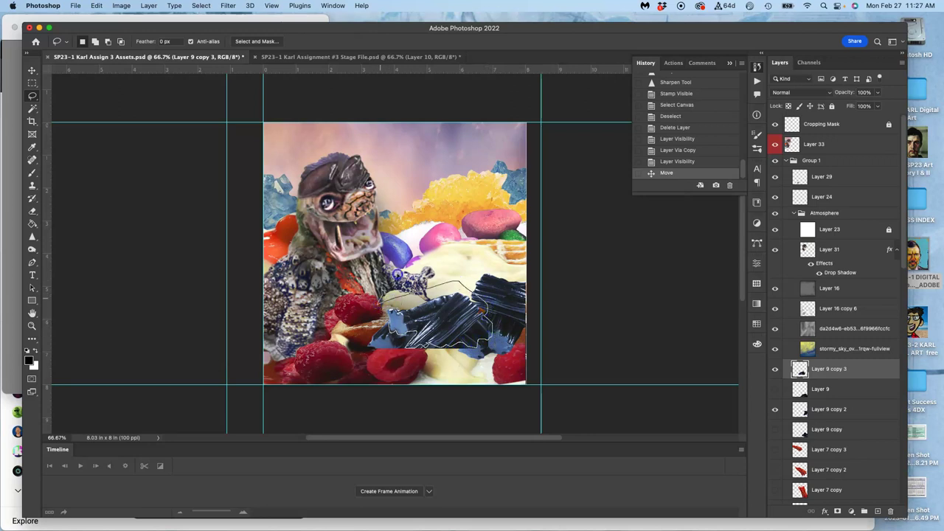
mouse_move(446, 260)
left_mouse_down()
mouse_move(550, 388)
mouse_move(374, 415)
mouse_move(319, 336)
mouse_move(343, 299)
left_mouse_up()
key("Delete")
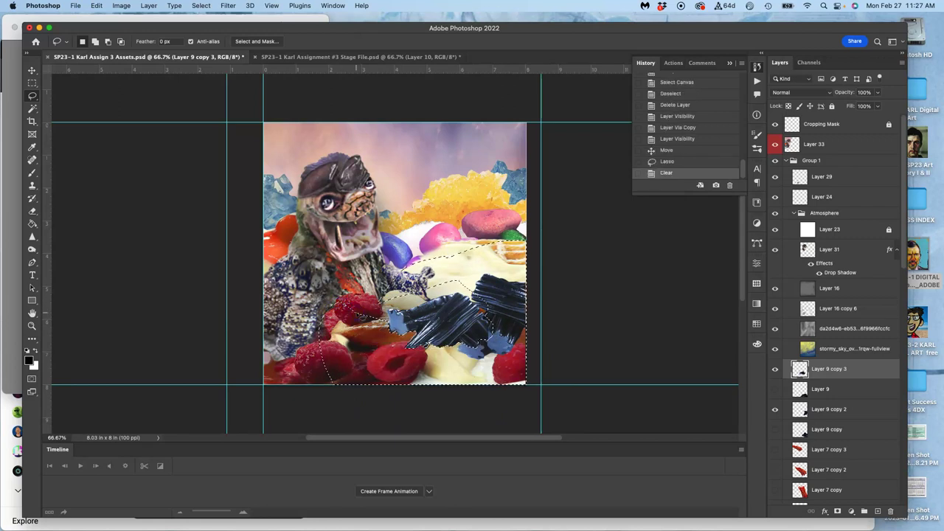
left_click(200, 5)
left_click(217, 31)
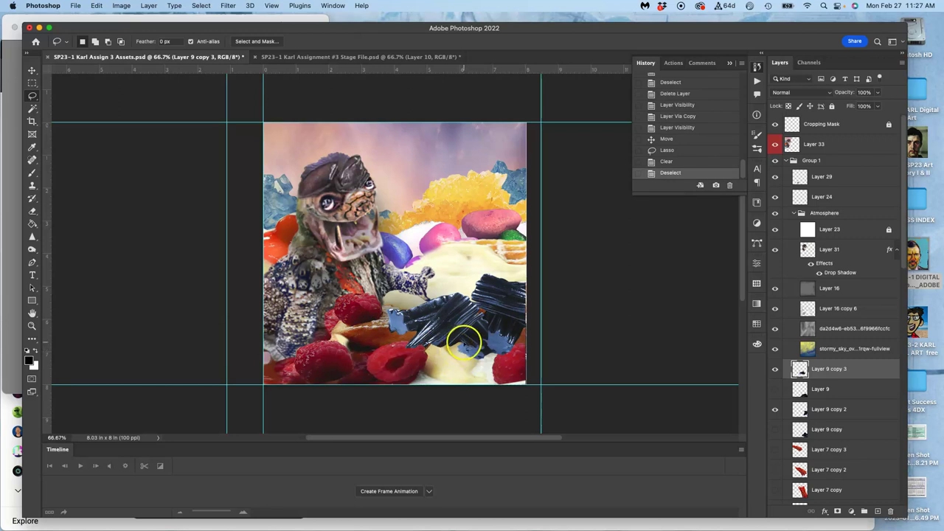
- Duplicate Layer 9 copy 2 and move the copy up and left toward the mouth
left_click(819, 411)
key("super+j")
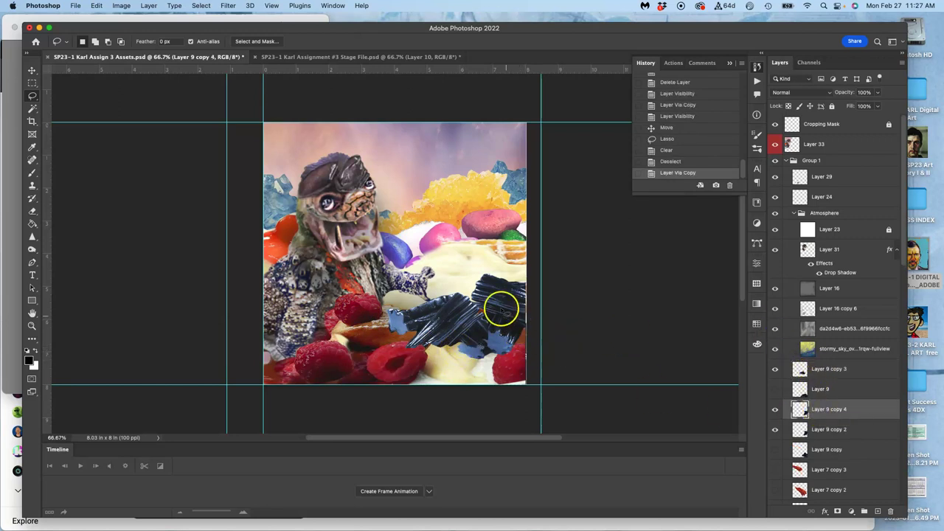
left_click(34, 71)
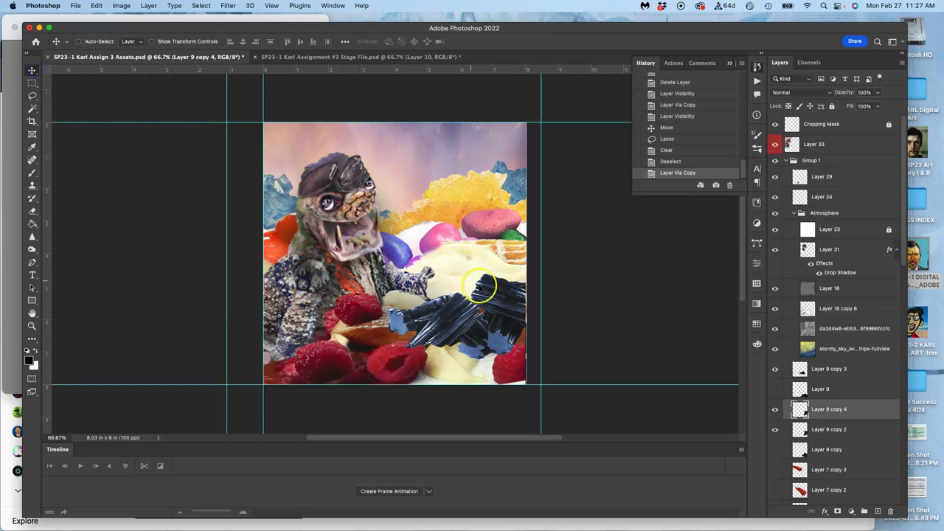
mouse_move(491, 288)
left_mouse_down()
mouse_move(480, 270)
mouse_move(417, 258)
mouse_move(419, 244)
left_mouse_up()
- Shrink the copy to about 87%, rotate it about 33°, and hide Layer 9 copy 2
key("super+t")
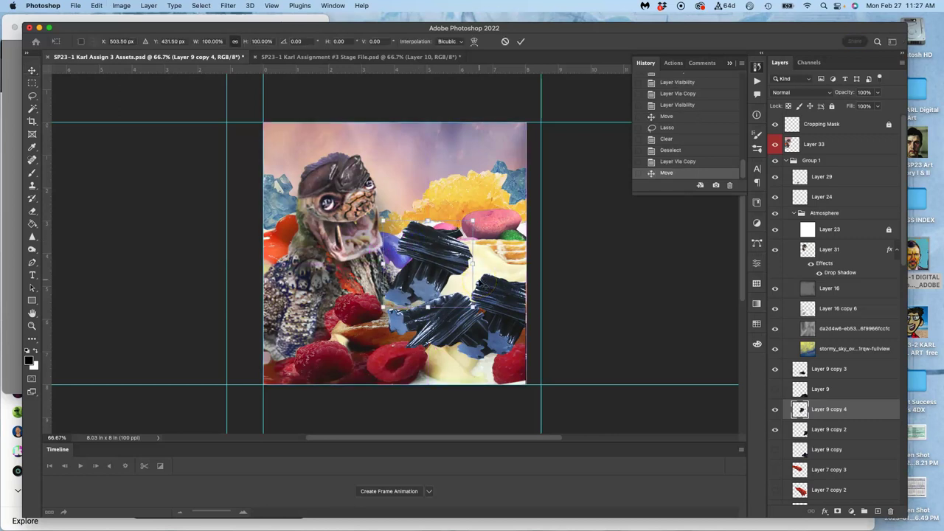
mouse_move(472, 220)
left_mouse_down()
mouse_move(461, 231)
mouse_move(440, 220)
left_mouse_up()
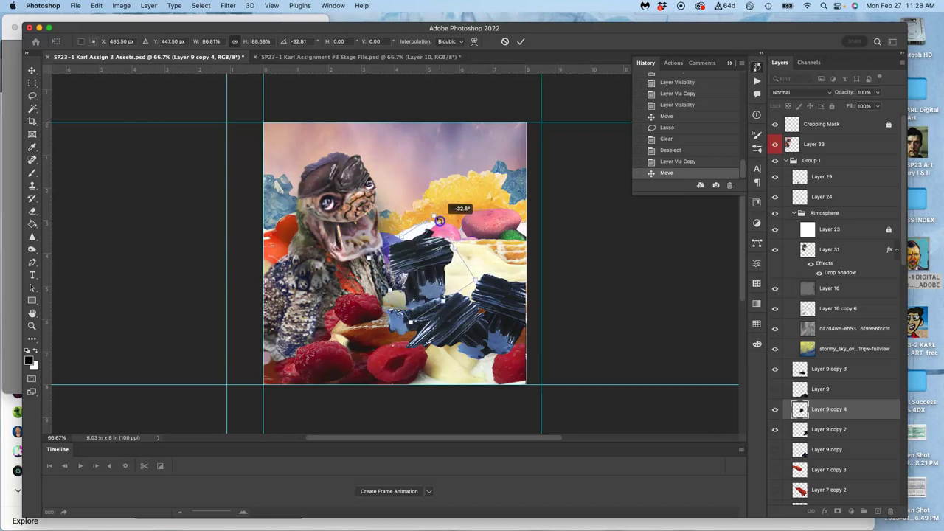
left_click(426, 253)
key("Return")
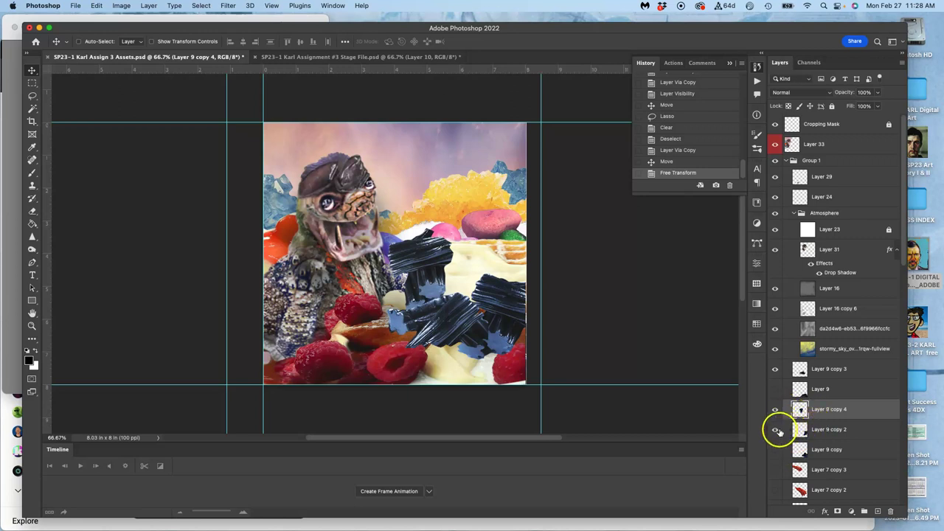
left_click(777, 430)
left_click(776, 430)
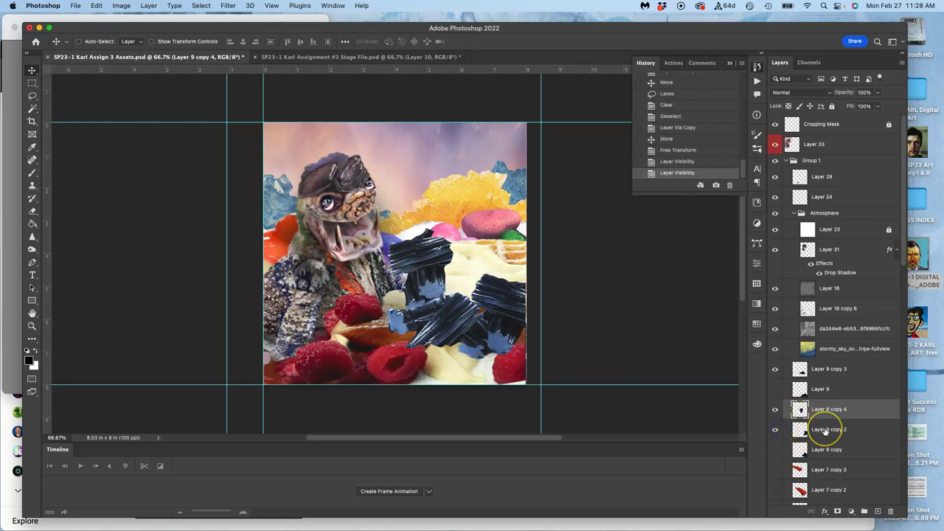
left_click(779, 433)
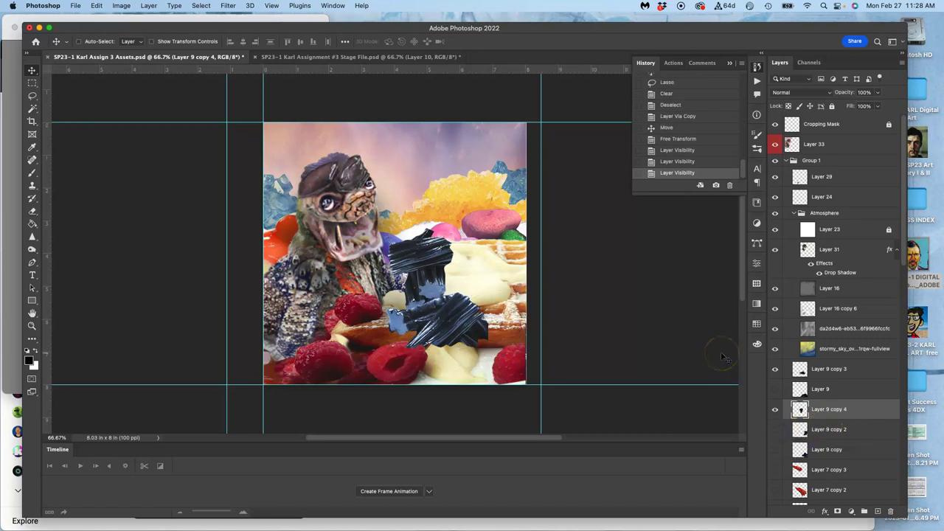
- Toggle the stormy sky layer off and on to compare, leaving it visible
left_click(598, 216)
left_click(776, 351)
left_click(777, 350)
left_click(776, 351)
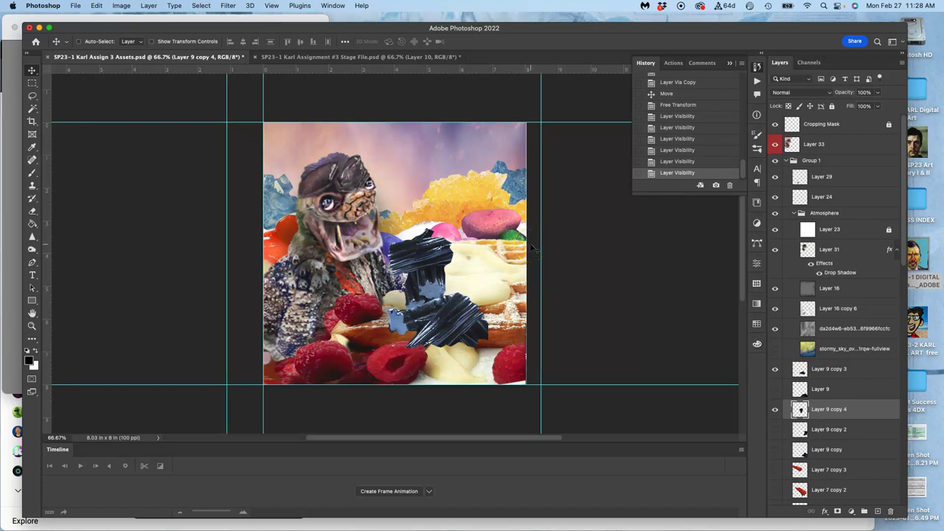
left_click(775, 350)
- Lower the Atmosphere group's opacity to 63% and set stormy_sky's opacity to 47%
left_click(835, 214)
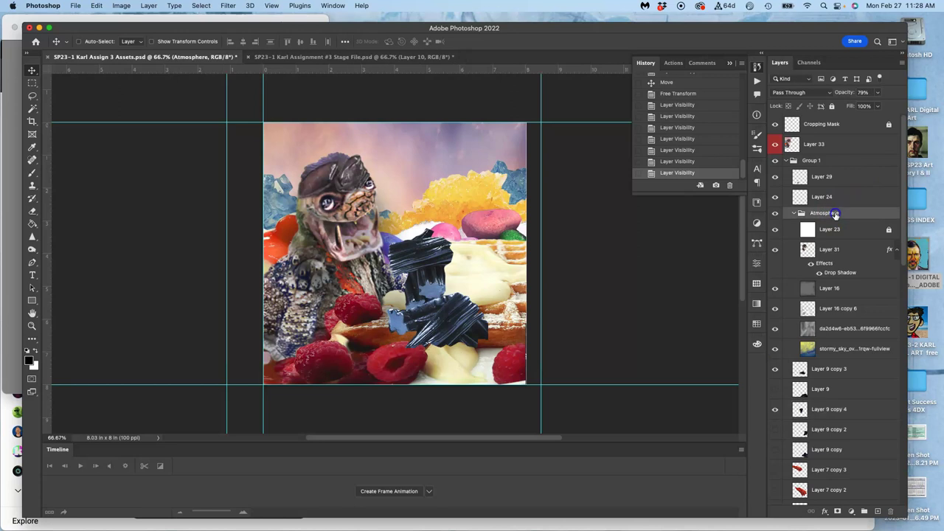
left_click(878, 94)
left_click(871, 107)
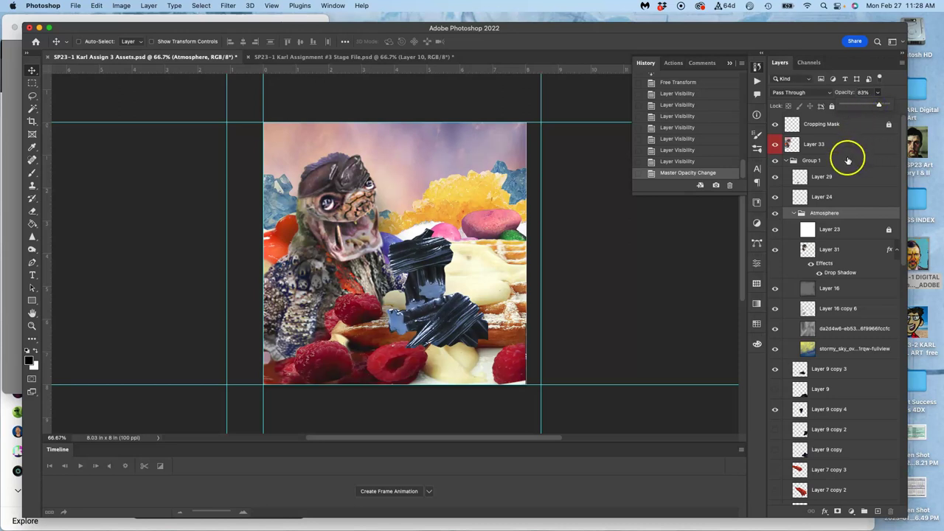
left_click(839, 353)
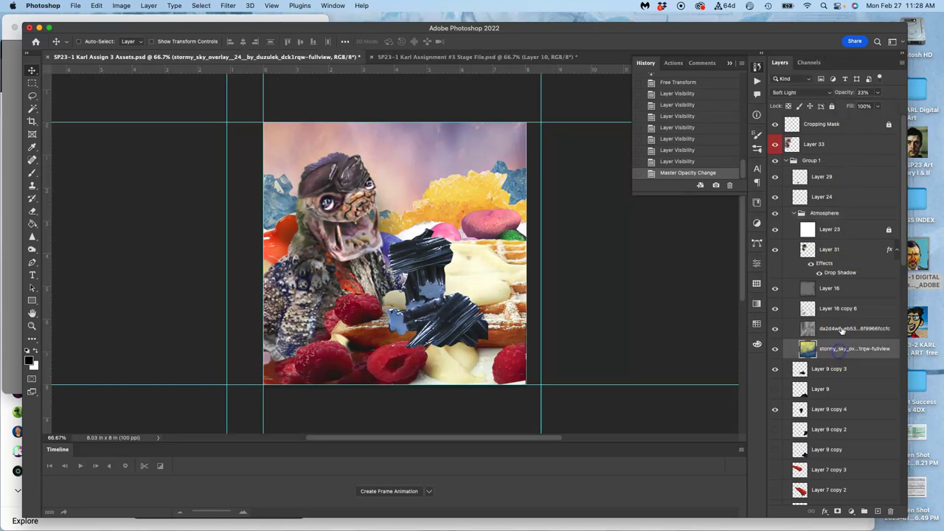
left_click(877, 94)
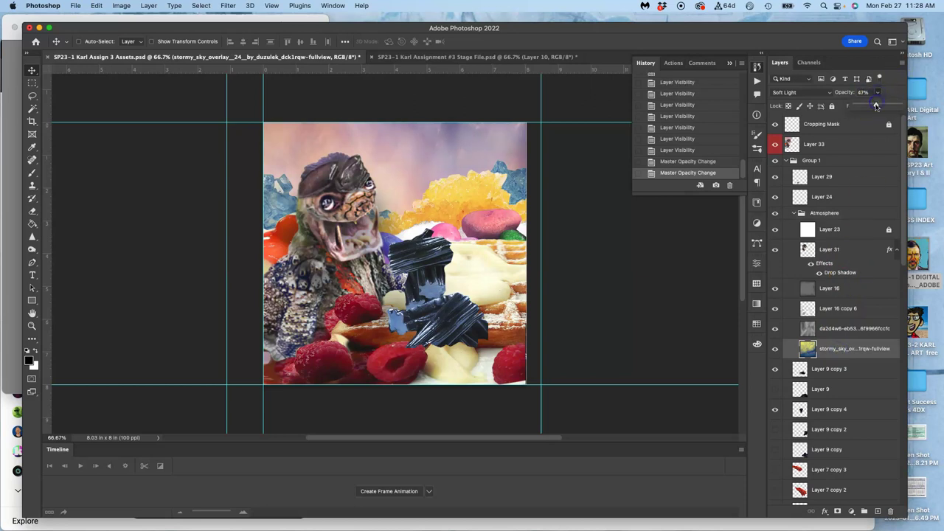
left_click(848, 329)
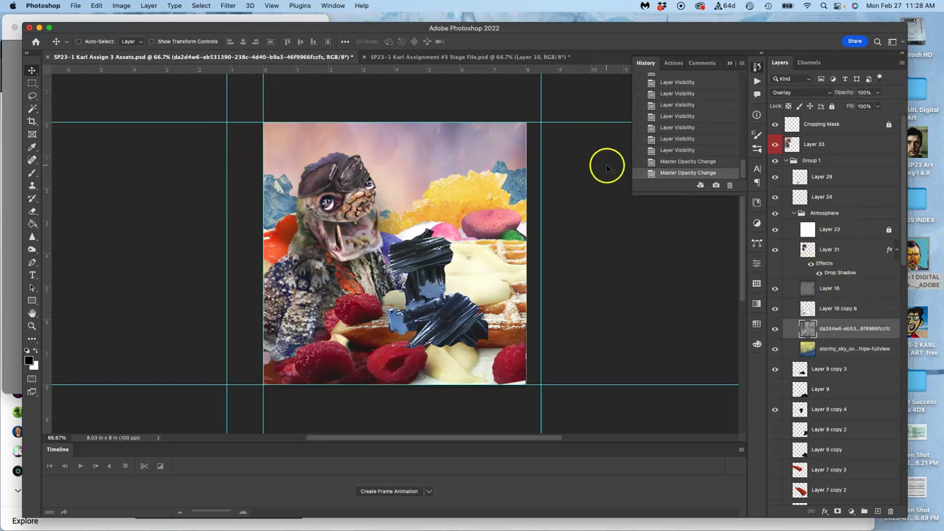
left_click(812, 147)
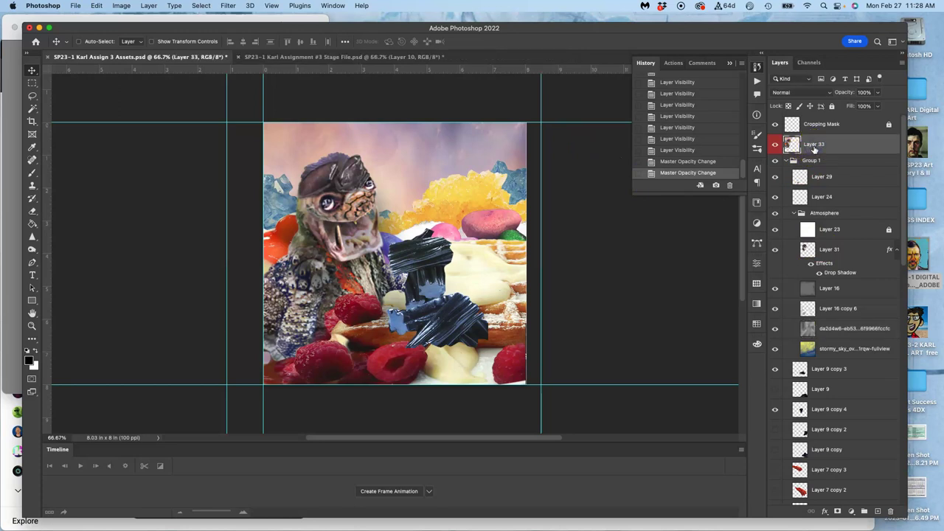
- Stamp all visible layers into a merged layer and select the whole canvas
left_click(149, 6)
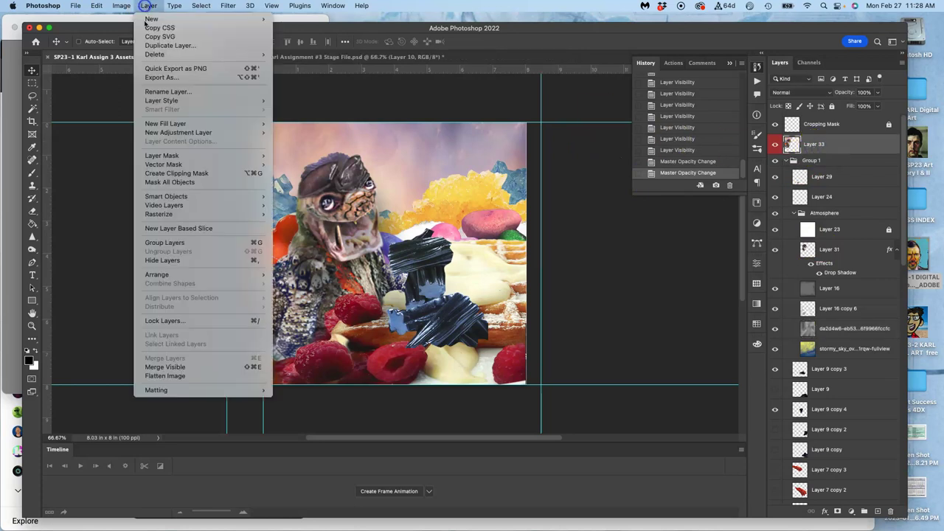
left_click(349, 282)
key("super+alt+shift+e")
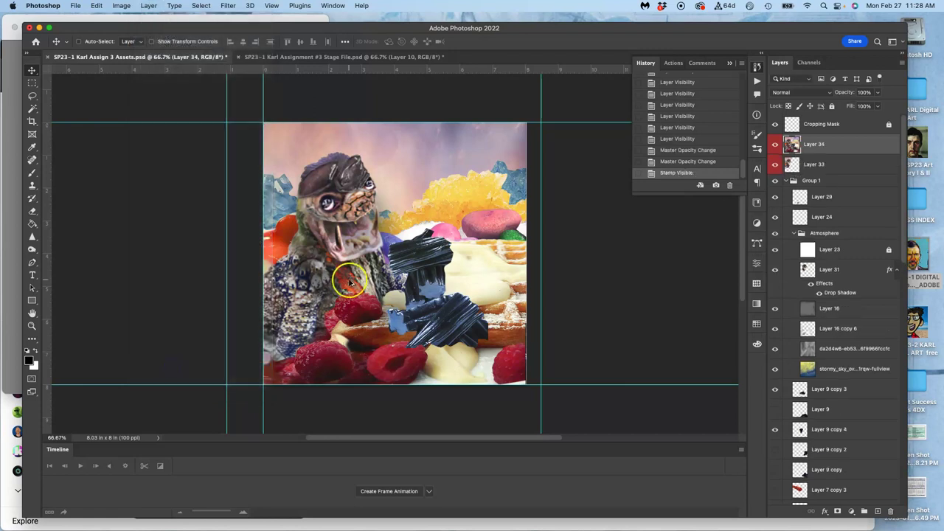
key("super+a")
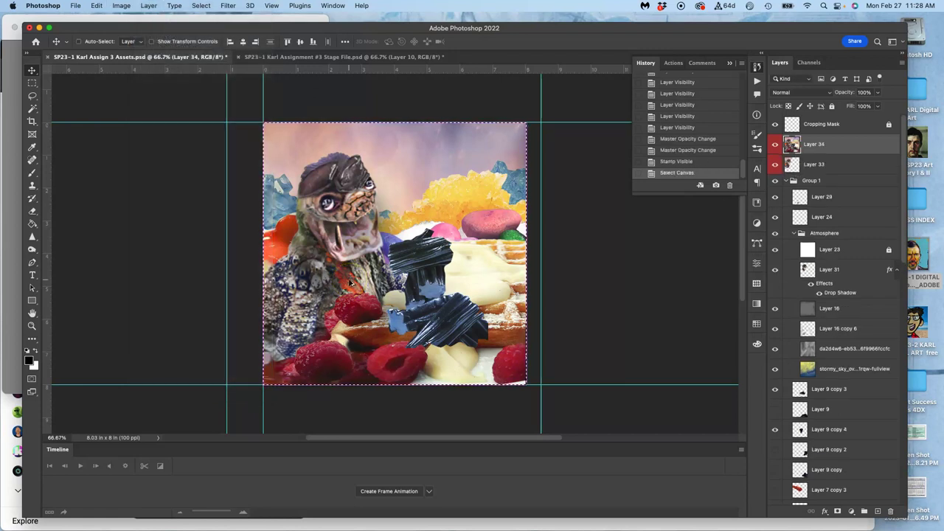
left_click(369, 193)
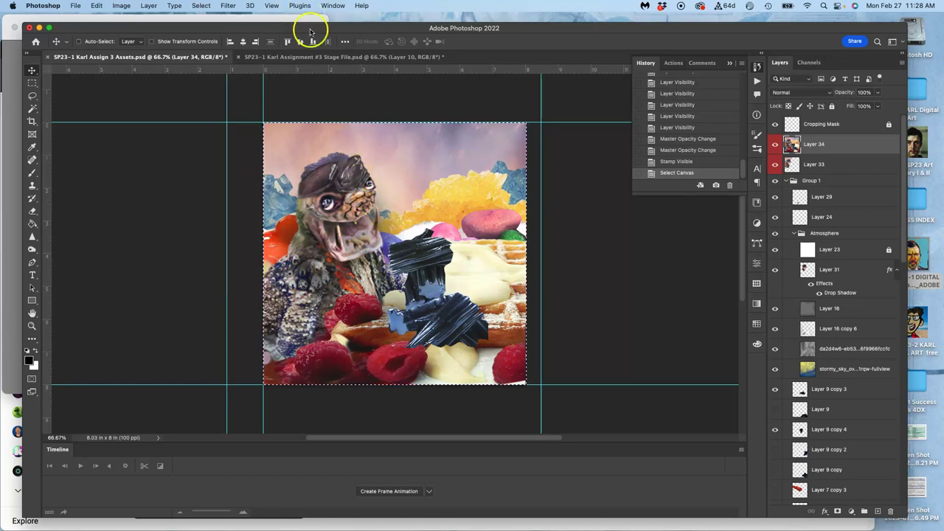
- Paste the frame into the Stage File as Layer 11, compare it with Layer 10, and return to Assets
left_click(313, 57)
key("super+v")
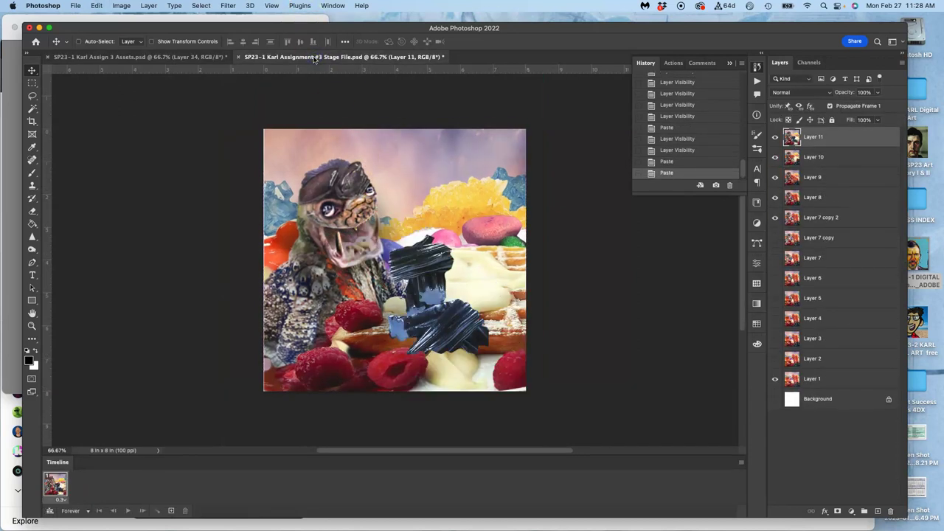
left_click(775, 138)
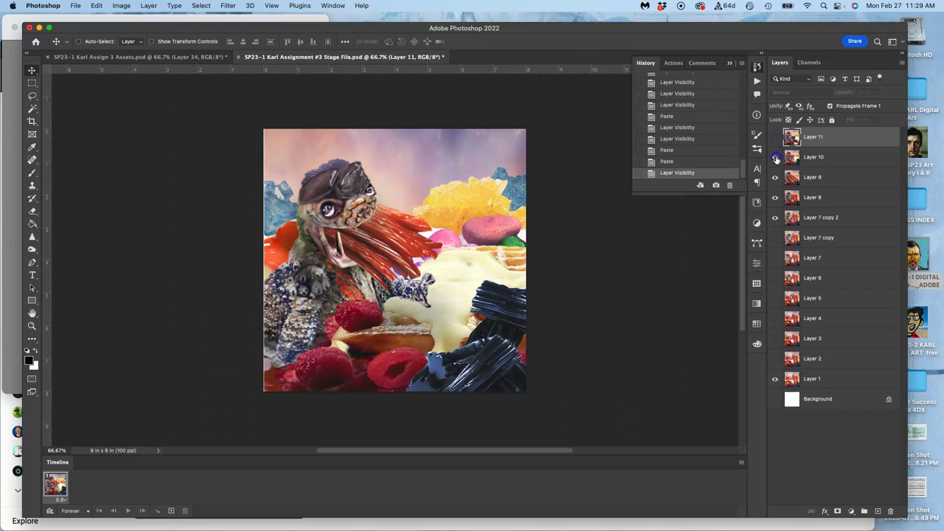
left_click(775, 157)
left_click(775, 158)
left_click(775, 140)
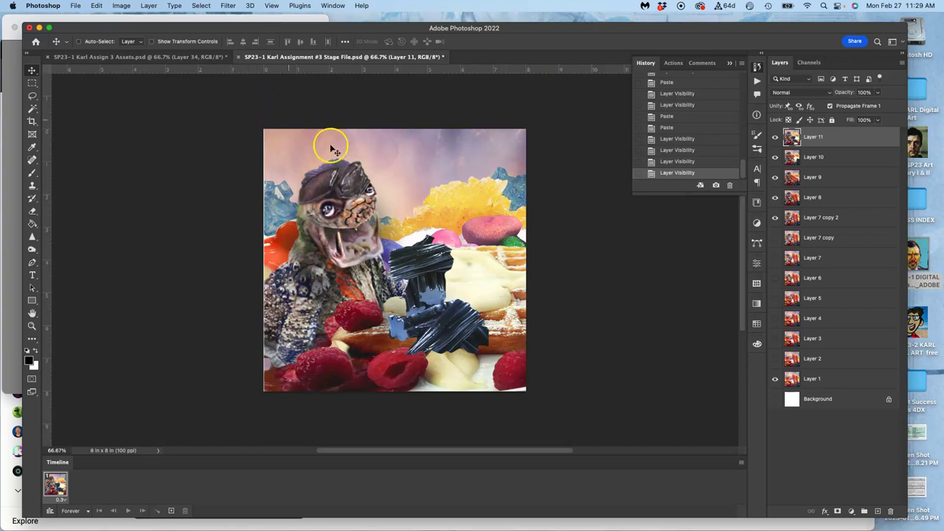
left_click(177, 58)
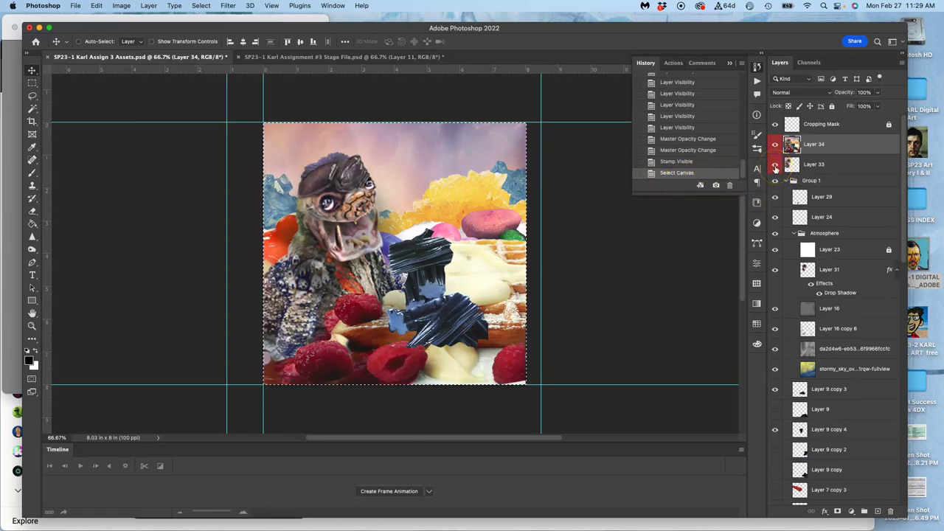
left_click(791, 146)
- Delete stamped Layer 34, then duplicate Layer 9 copy 3 and copy 4 and hide both originals
key("super+d")
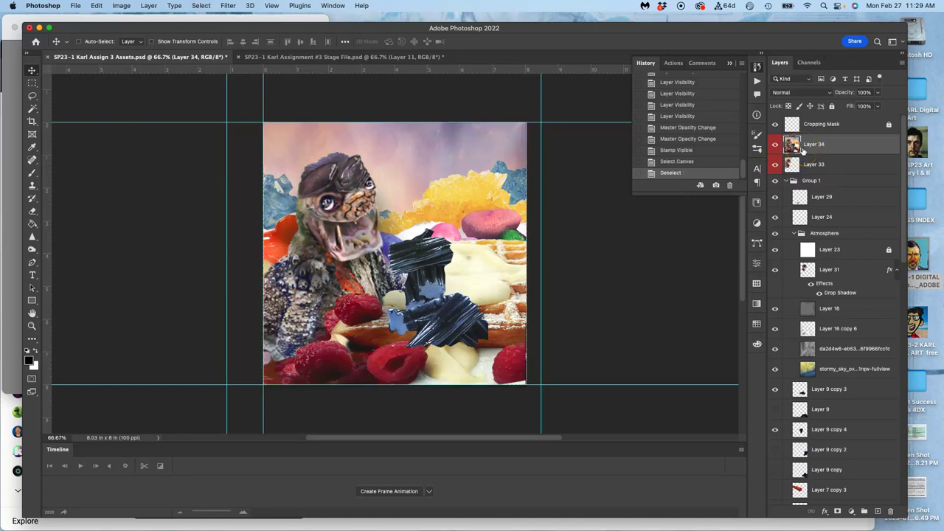
key("Delete")
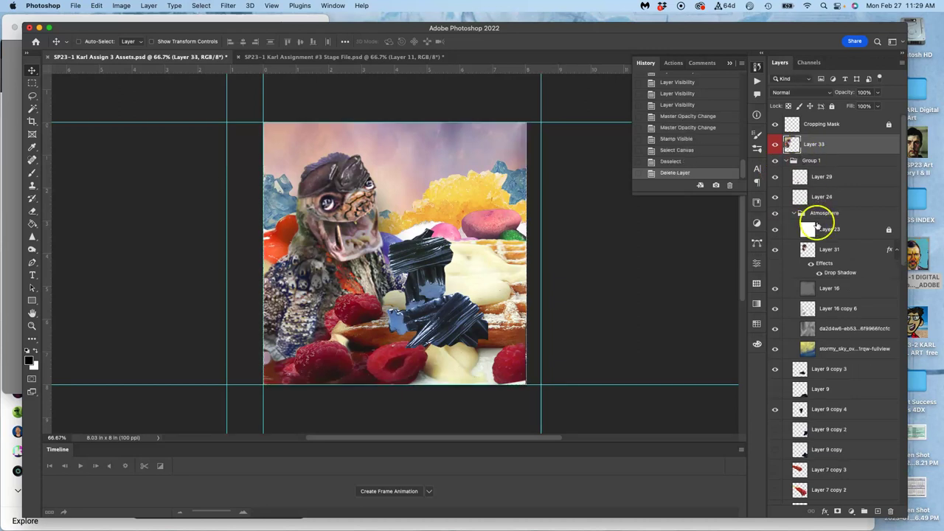
scroll(840, 382, "down", 1)
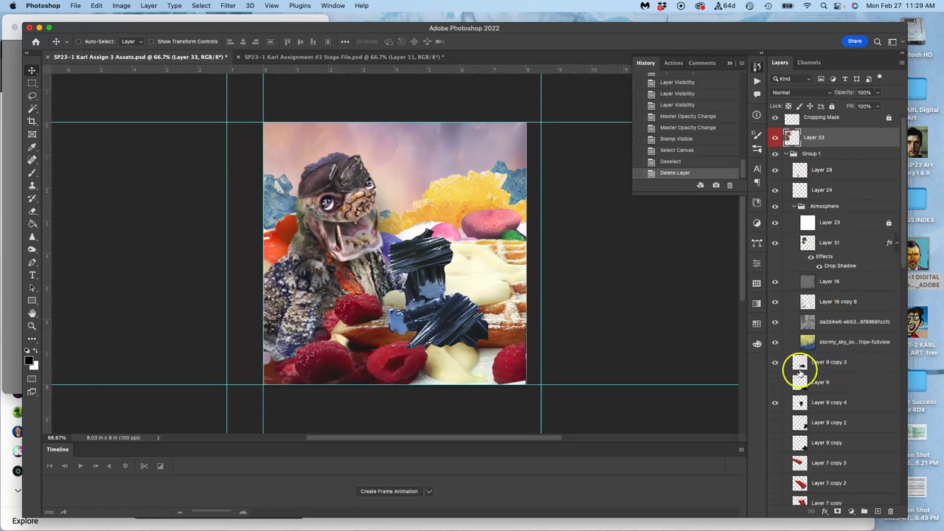
left_click(820, 364)
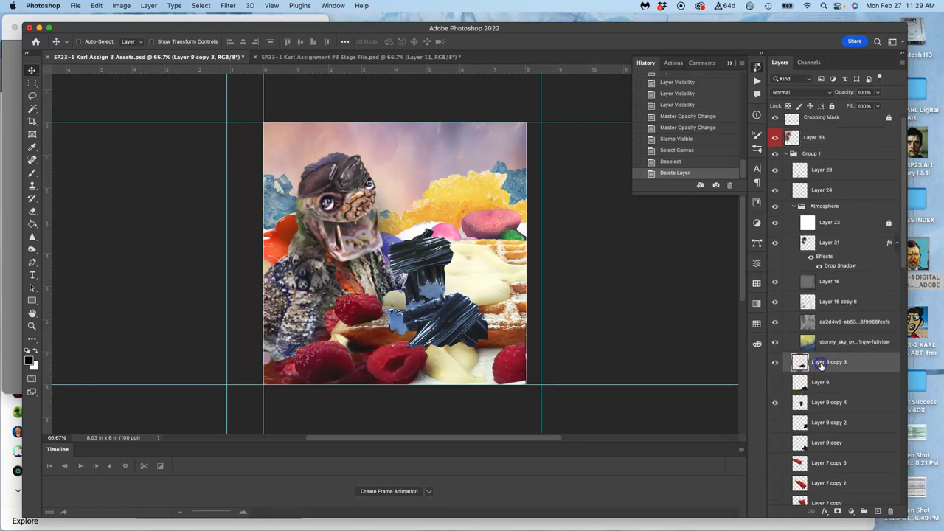
left_click(823, 400, "super")
key("super+j")
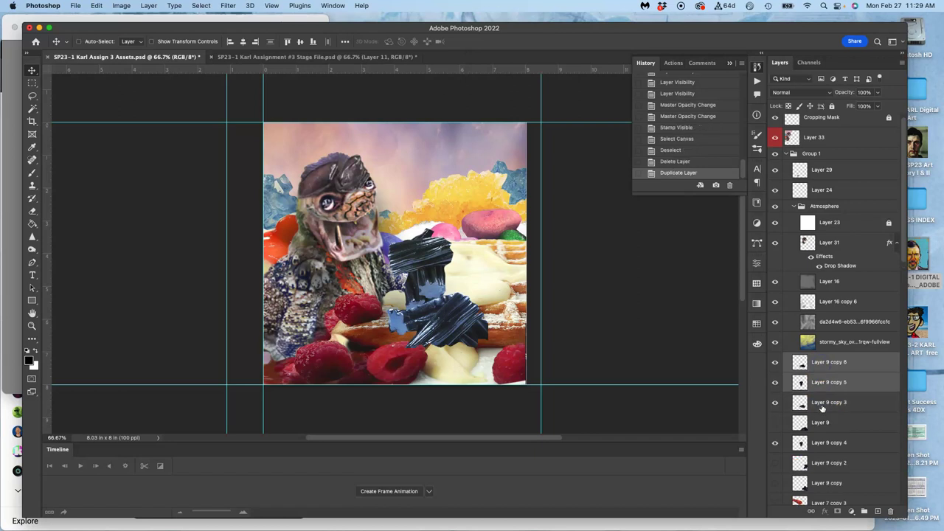
left_click(774, 402)
left_click(774, 443)
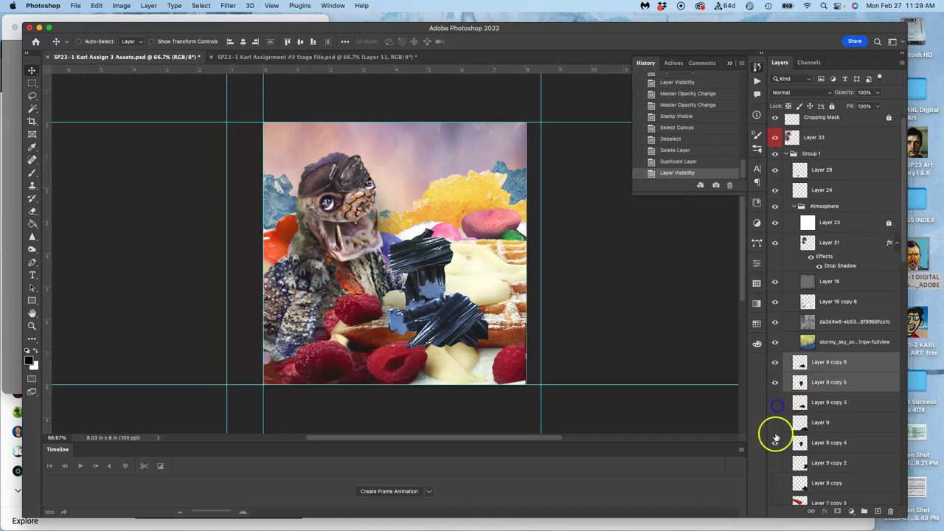
- Move Layer 9 copy 6 up into the mouth and shrink it to about 77% width
left_click(815, 362)
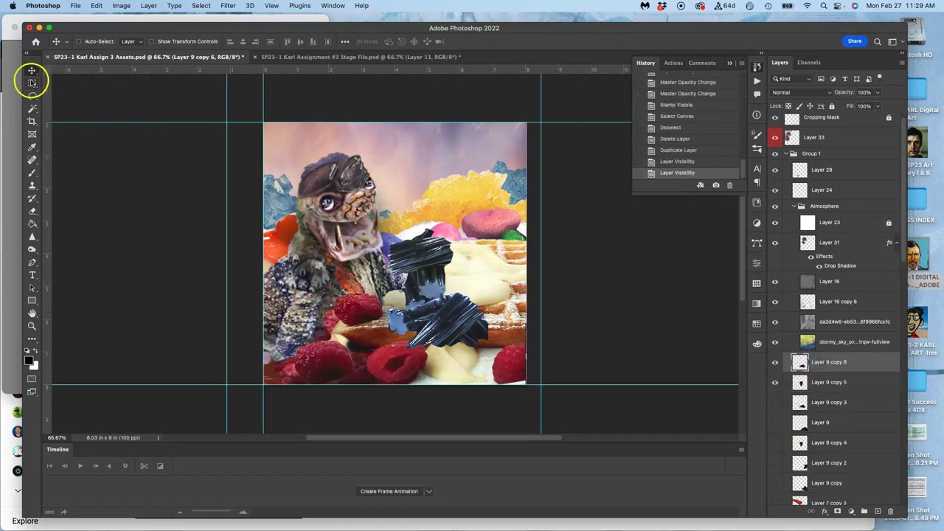
mouse_move(417, 258)
left_mouse_down()
mouse_move(384, 232)
mouse_move(351, 178)
mouse_move(325, 174)
left_mouse_up()
key("super+t")
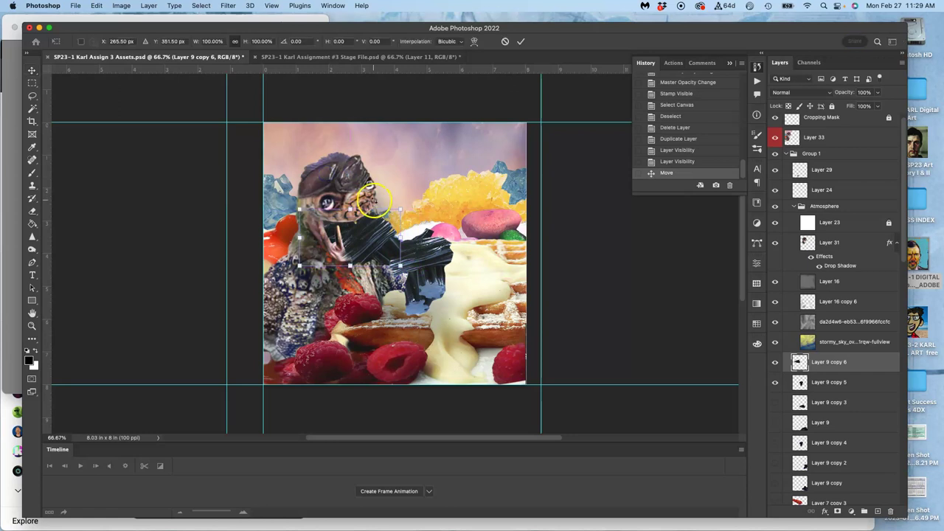
left_click_drag(401, 261, 375, 248)
key("Return")
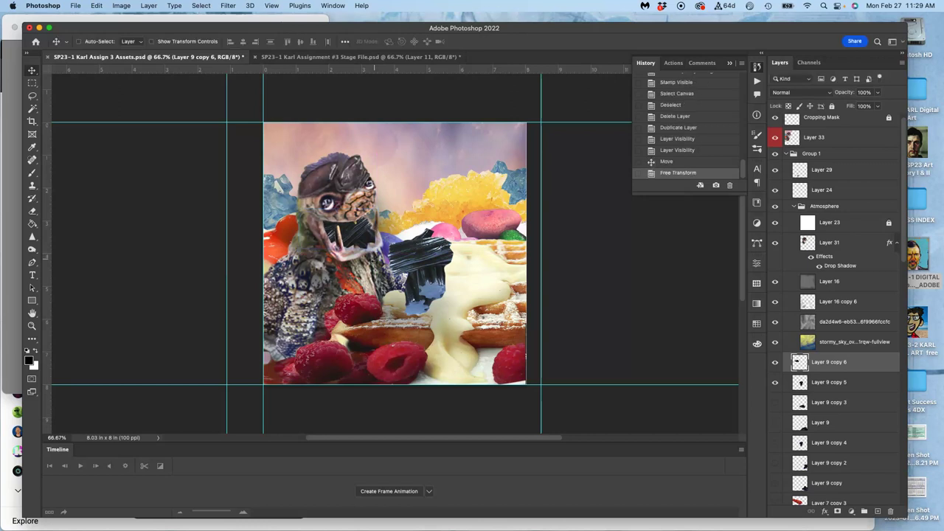
left_click_drag(421, 267, 425, 253)
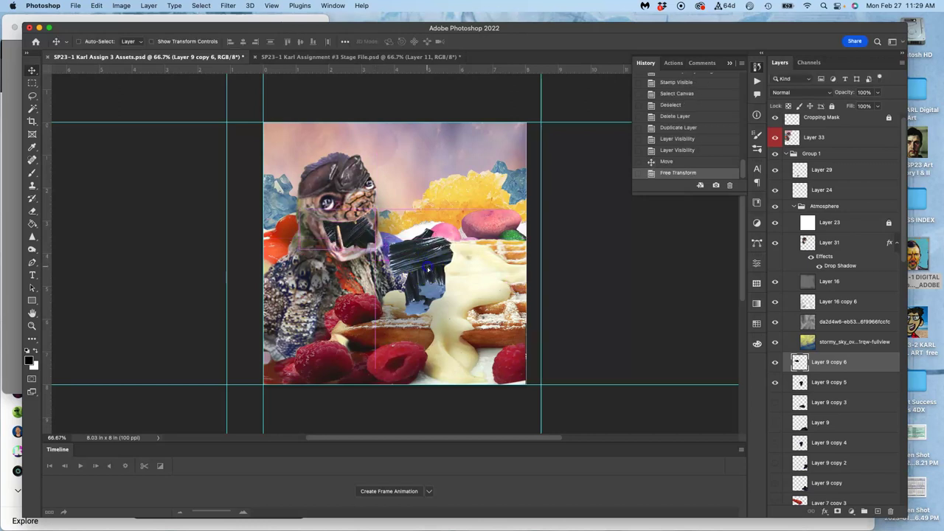
- Move Layer 9 copy 5 up and rotate it about 120° against the mouth
left_click(828, 383)
left_click_drag(436, 266, 426, 252)
key("super+t")
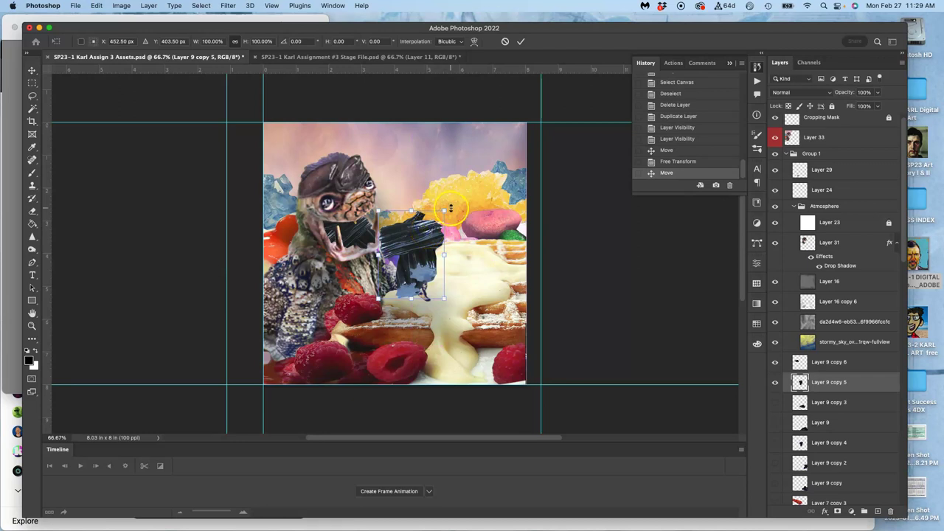
mouse_move(453, 206)
left_mouse_down()
mouse_move(348, 241)
mouse_move(331, 208)
left_mouse_up()
key("Return")
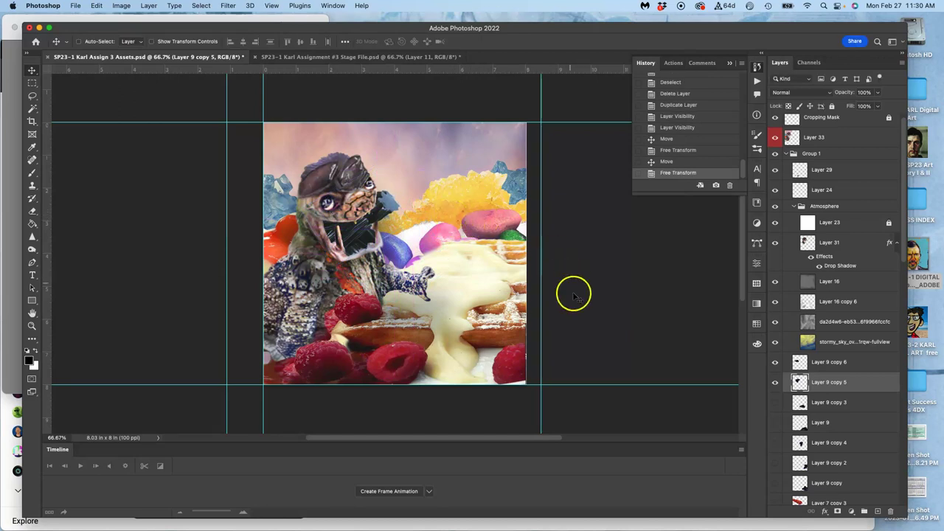
- Toggle the waffle-and-raspberries layer off and on to check it
scroll(799, 393, "down", 10)
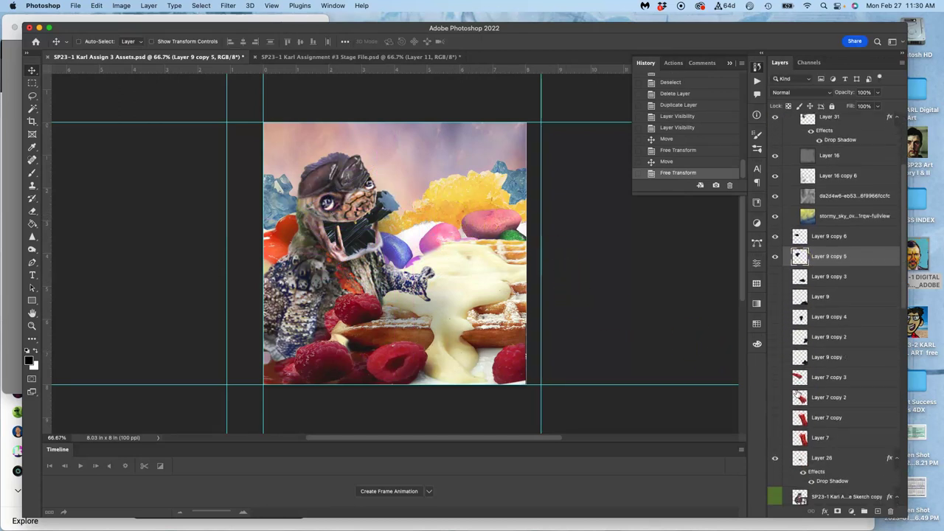
scroll(779, 394, "down", 1)
left_click(775, 391)
left_click(776, 392)
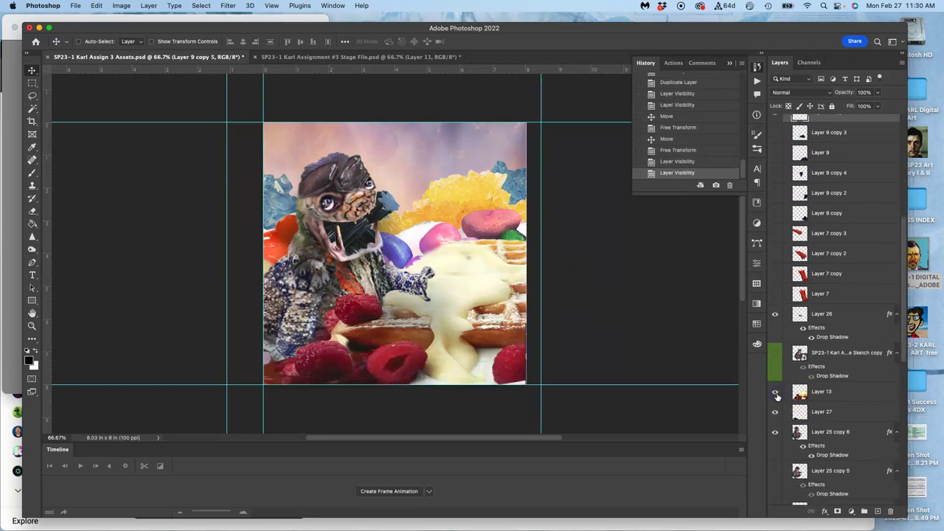
- Duplicate Layer 10, shift the copy, then hide that Layer 10 copy
scroll(818, 395, "down", 5)
scroll(815, 399, "down", 2)
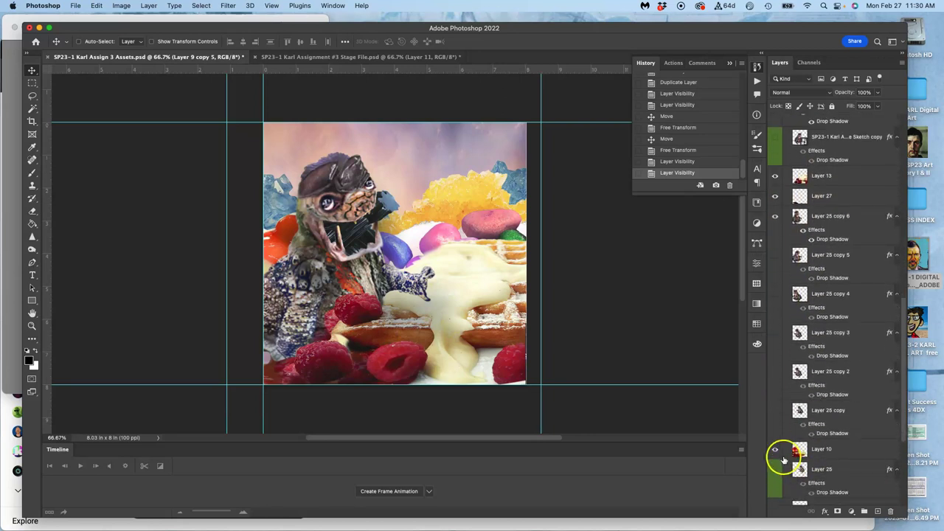
left_click(783, 451)
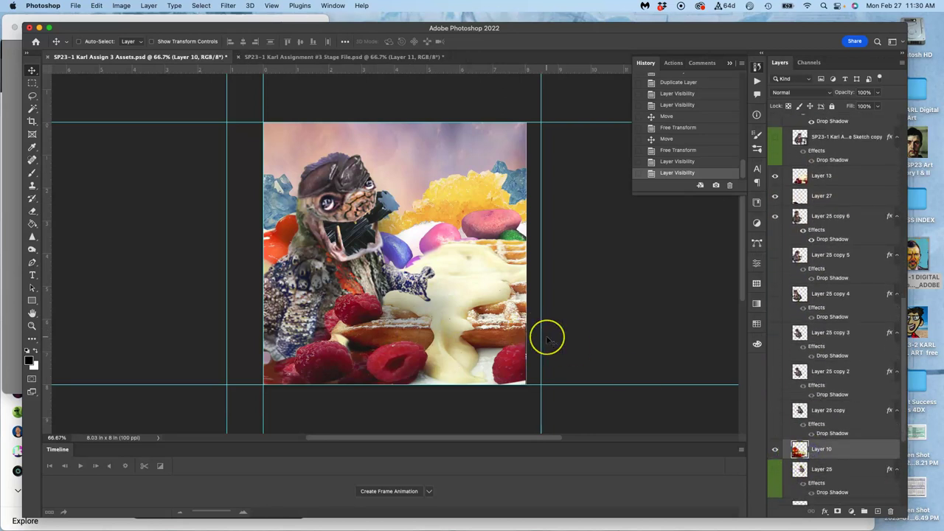
key("super+j")
left_click_drag(344, 300, 415, 274)
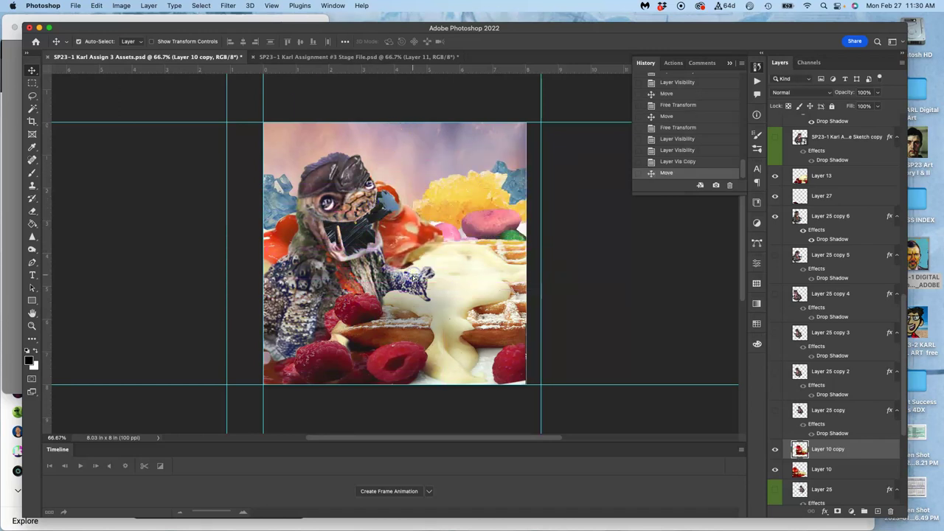
left_click(776, 450)
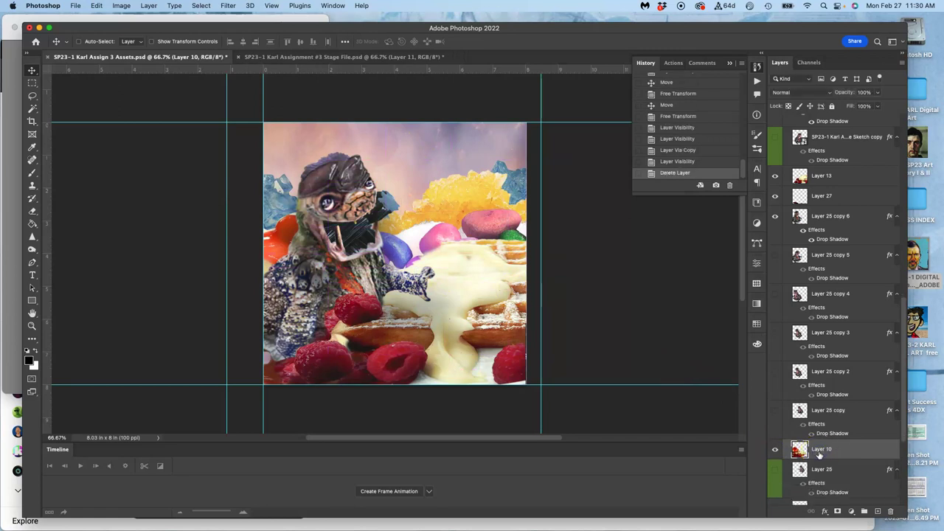
- Duplicate Layer 13 into Layer 13 copy and hide the original Layer 13
scroll(811, 442, "up", 10)
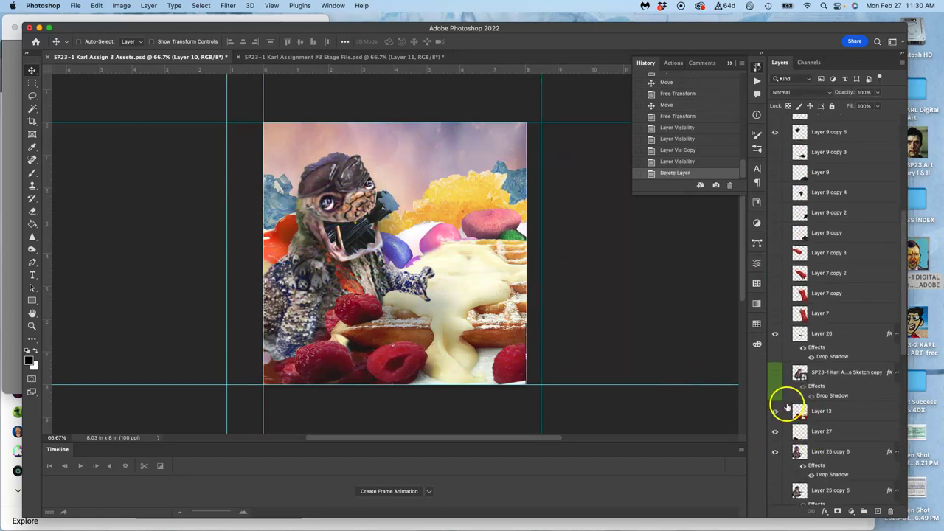
left_click(775, 411)
left_click(775, 411)
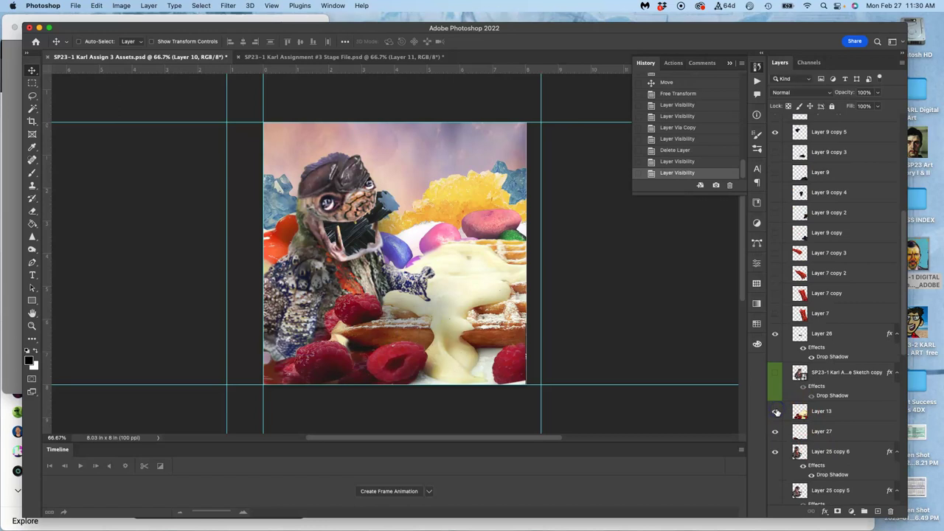
left_click(824, 414)
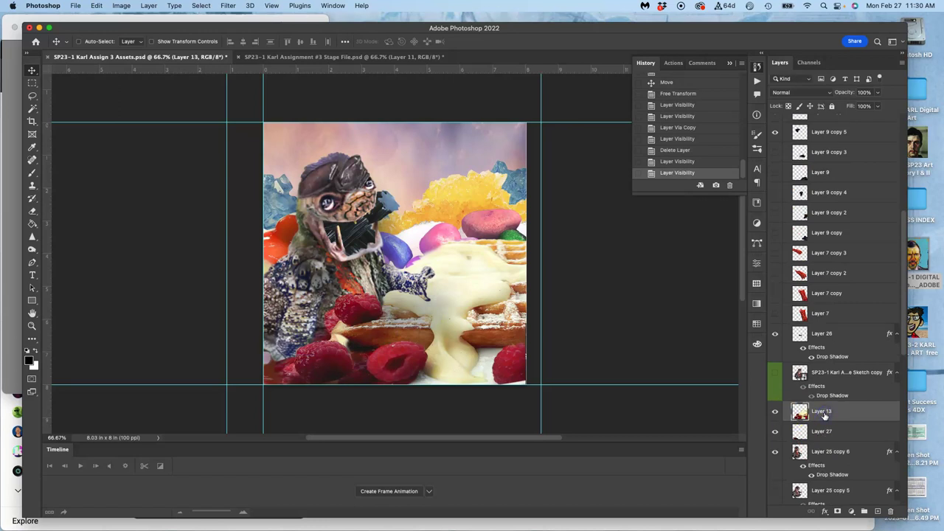
key("super+j")
left_click(776, 431)
key("super+t")
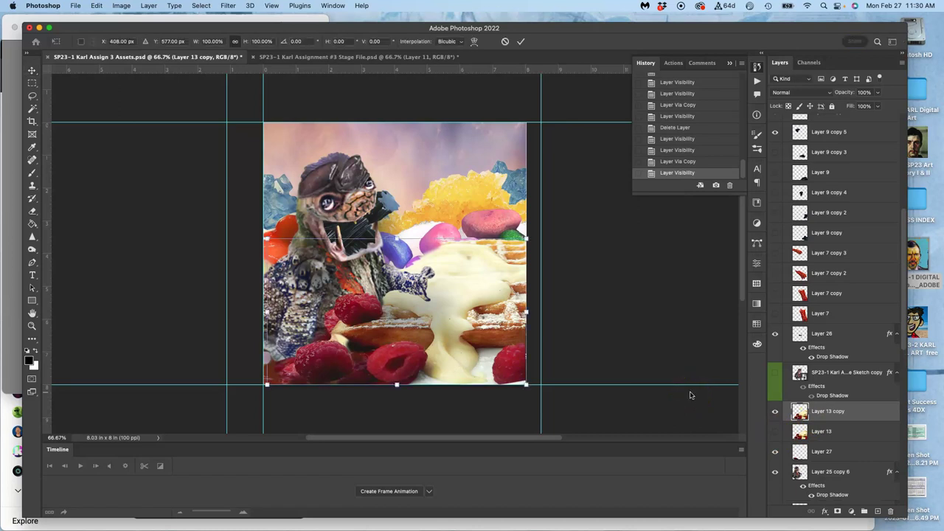
- Warp Layer 13 copy, bending the waffle and cream toward the lizard's mouth, and commit it
right_click(457, 304)
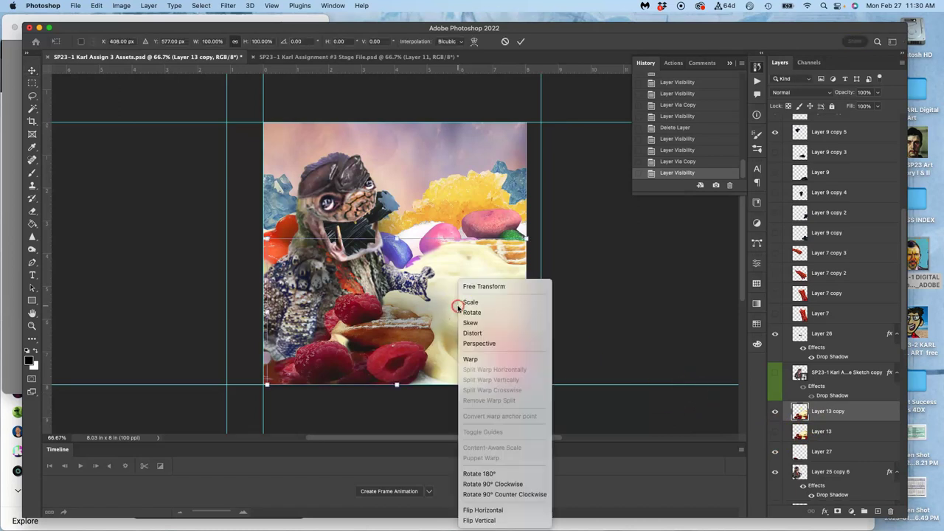
left_click(471, 360)
left_click_drag(398, 298, 400, 264)
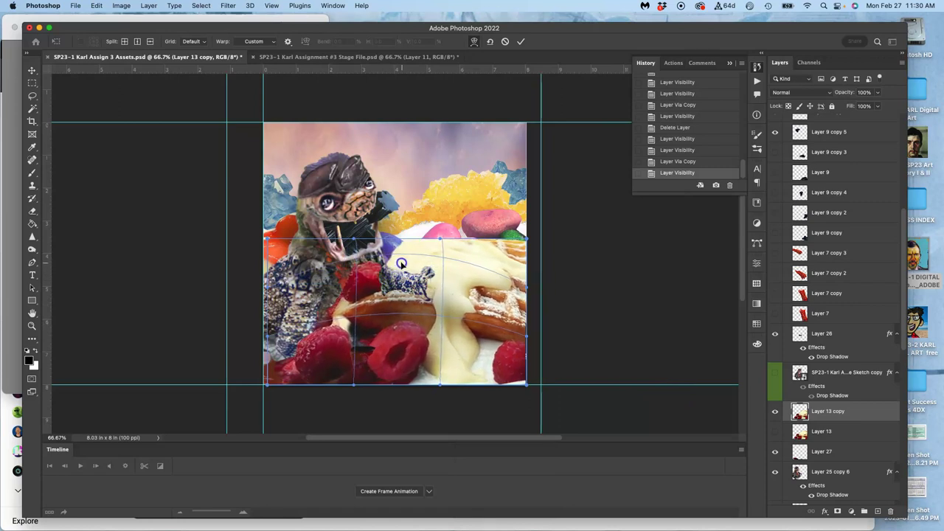
left_click_drag(351, 298, 320, 311)
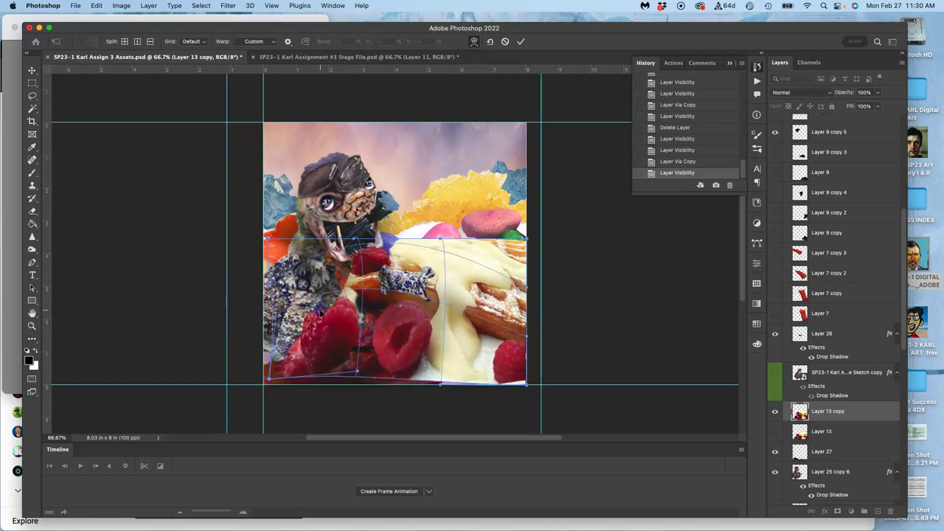
key("Return")
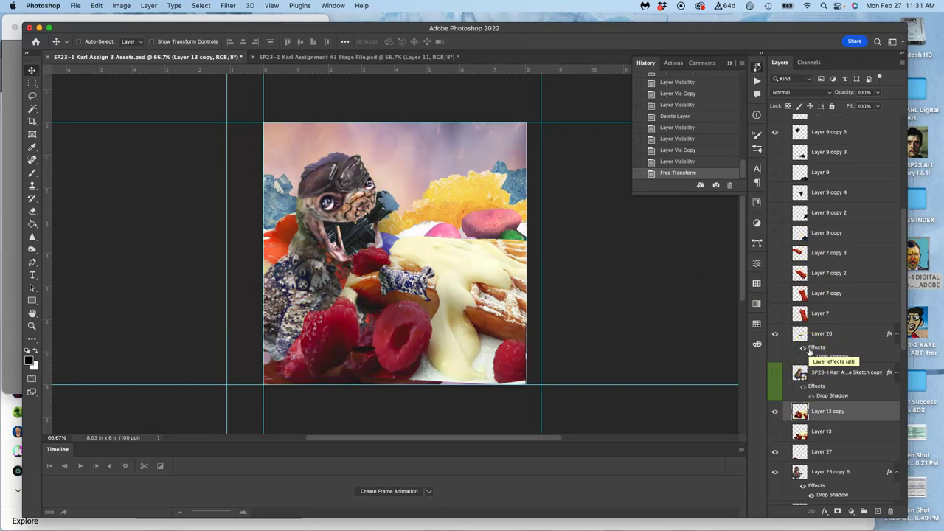
- Erase parts of the lizard on Layer 33 around its mouth with the Eraser
scroll(826, 303, "up", 10)
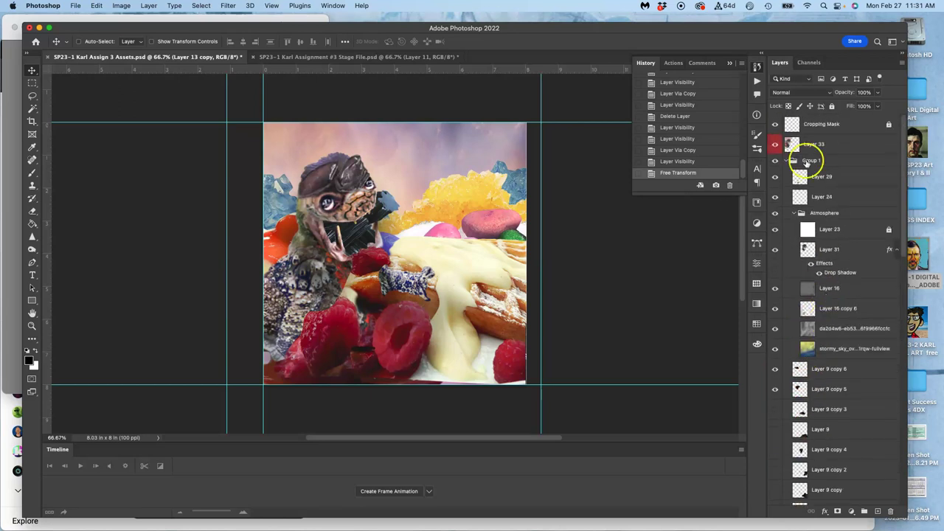
left_click(813, 147)
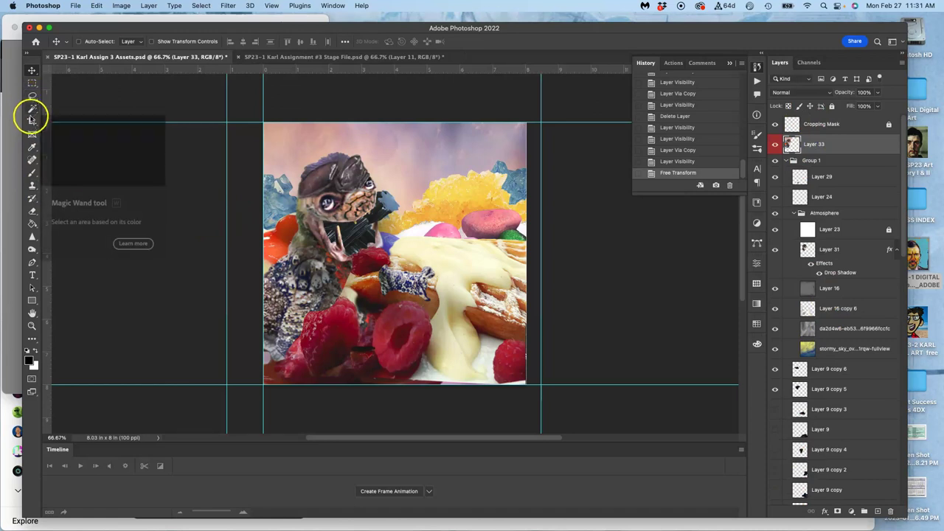
left_click(32, 211)
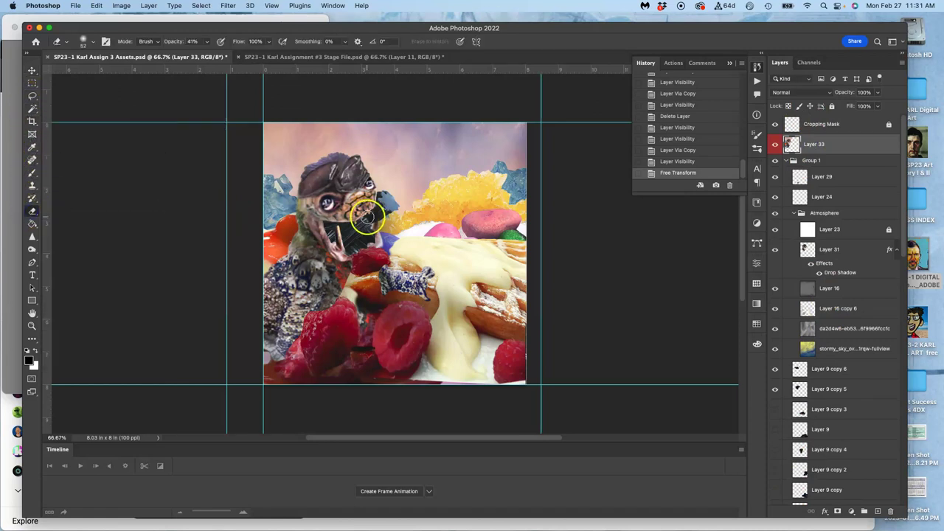
left_click(352, 281)
left_click(303, 313)
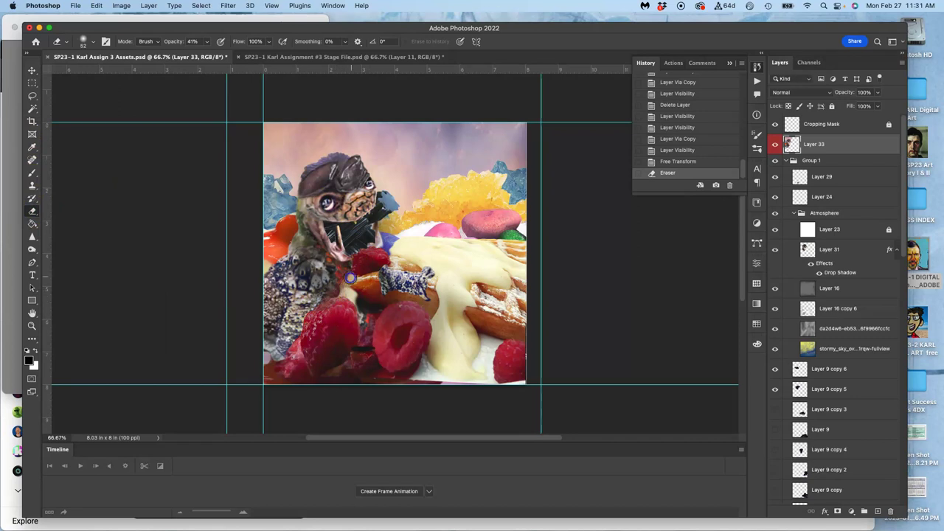
left_click(357, 264)
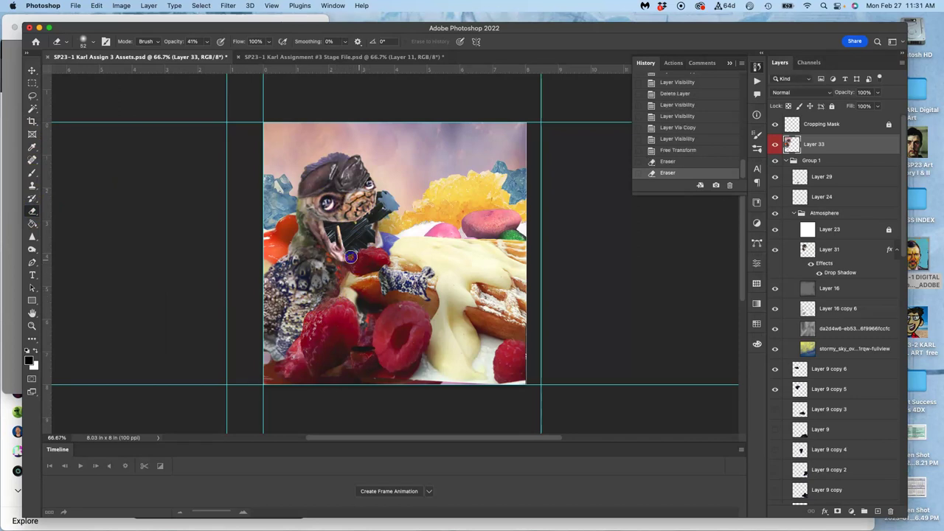
left_click(357, 261)
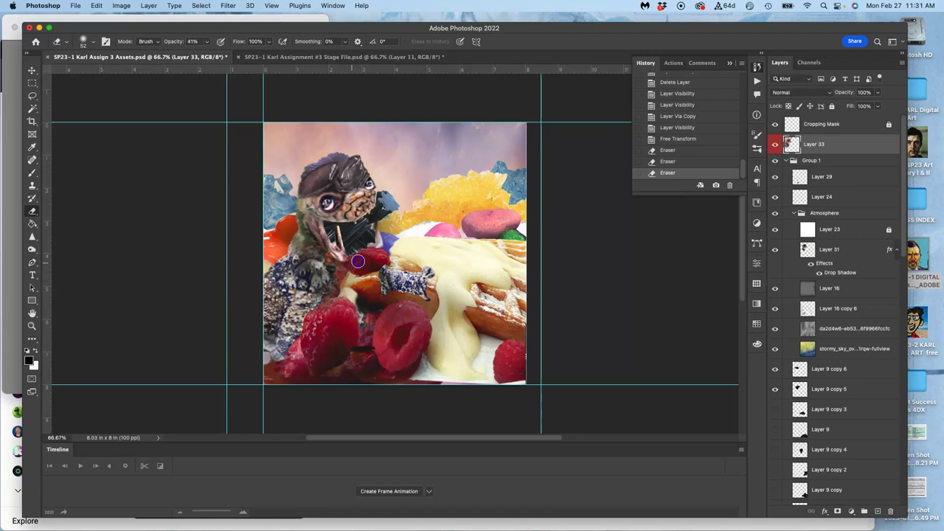
left_click(359, 267)
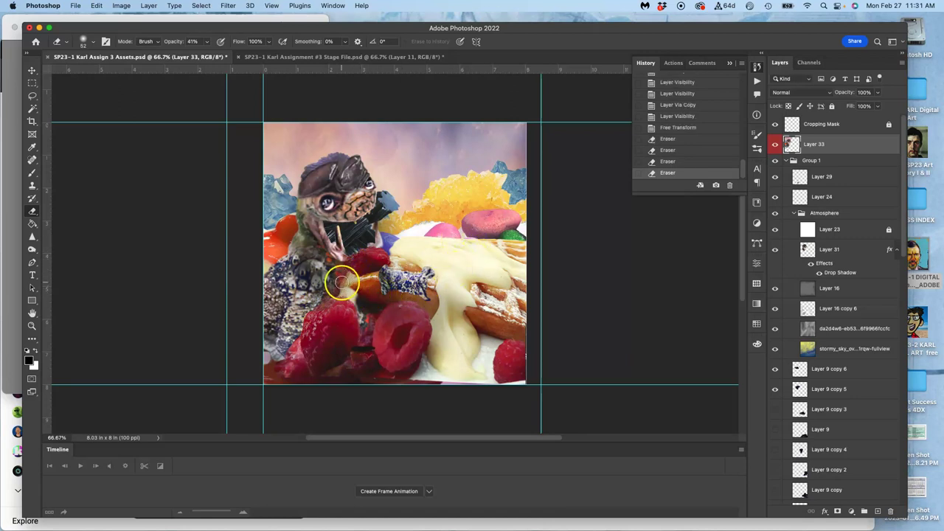
- With eraser opacity at 63%, erase cream and waffle on Layer 13 copy near the mouth, then view the Stage File
scroll(836, 391, "down", 10)
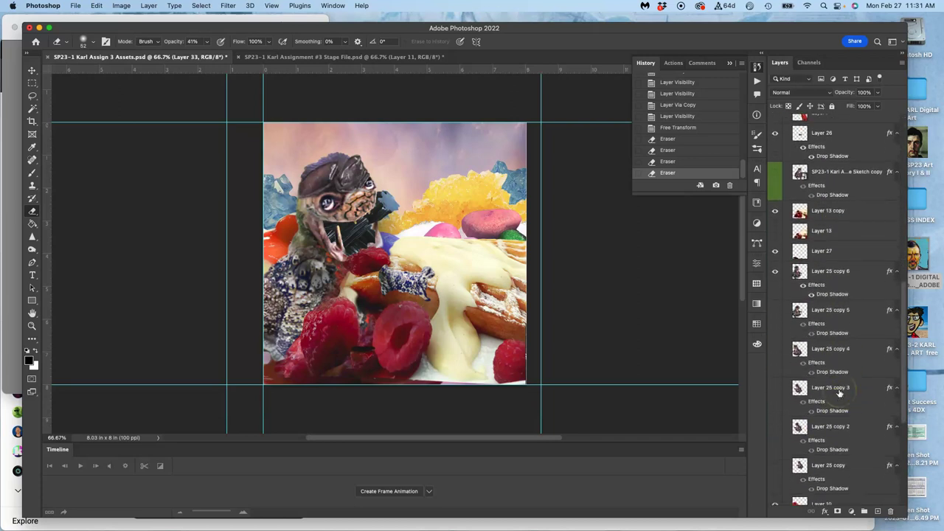
scroll(838, 394, "up", 5)
left_click(814, 302)
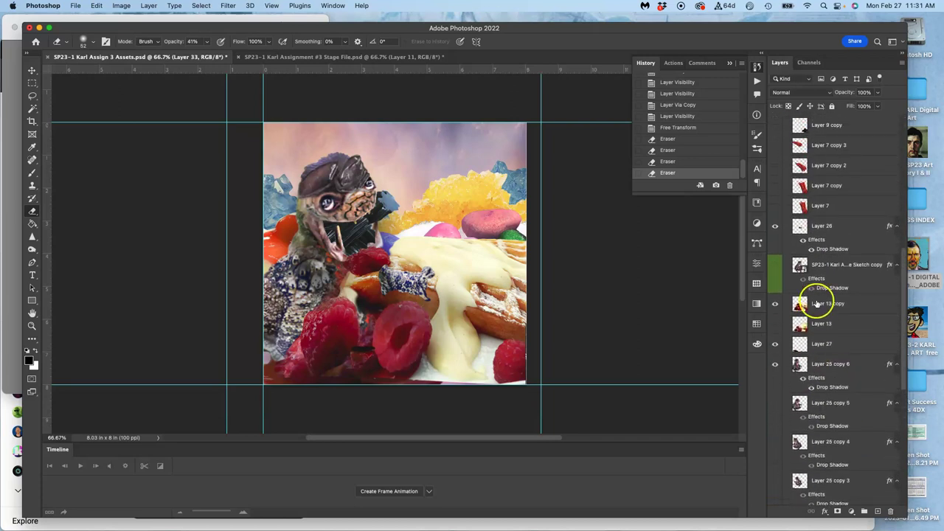
left_click(204, 42)
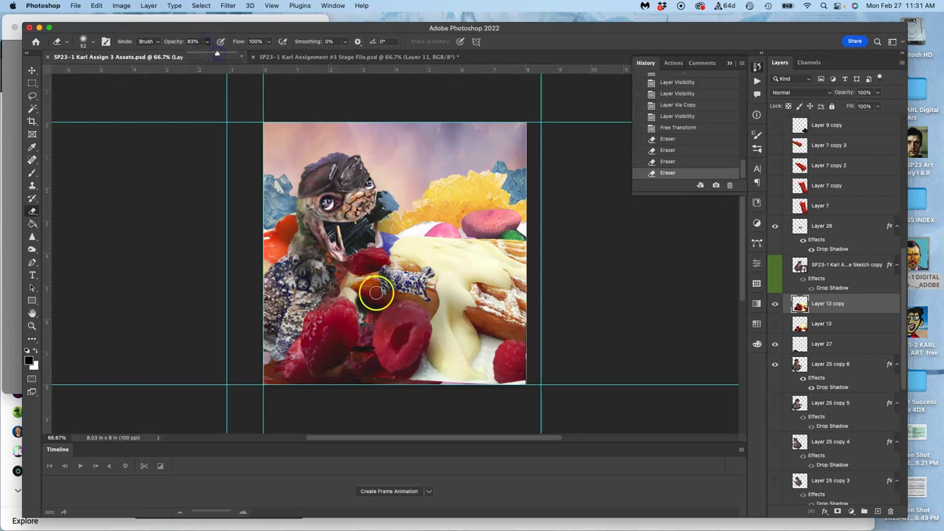
left_click(360, 289)
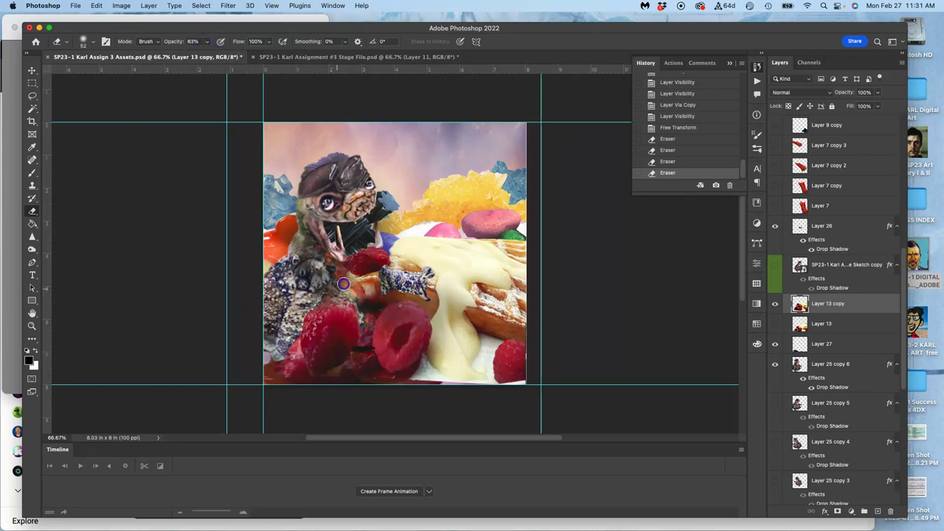
left_click(351, 288)
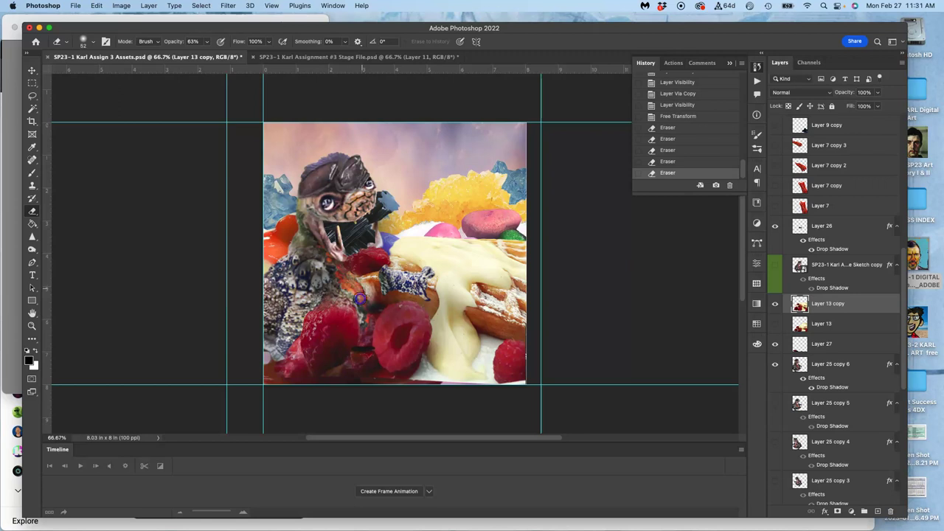
left_click_drag(381, 281, 375, 285)
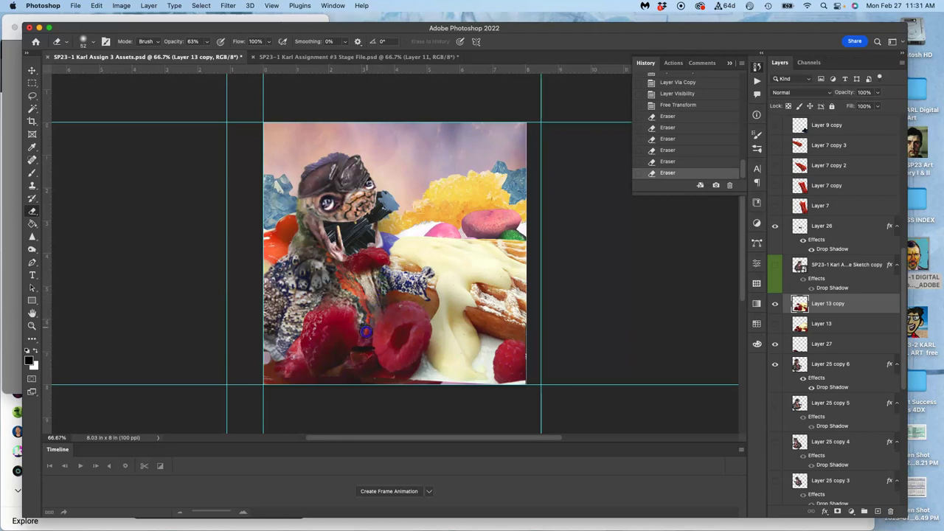
left_click_drag(366, 325, 374, 305)
mouse_move(443, 303)
left_mouse_down()
mouse_move(489, 325)
mouse_move(435, 301)
left_mouse_up()
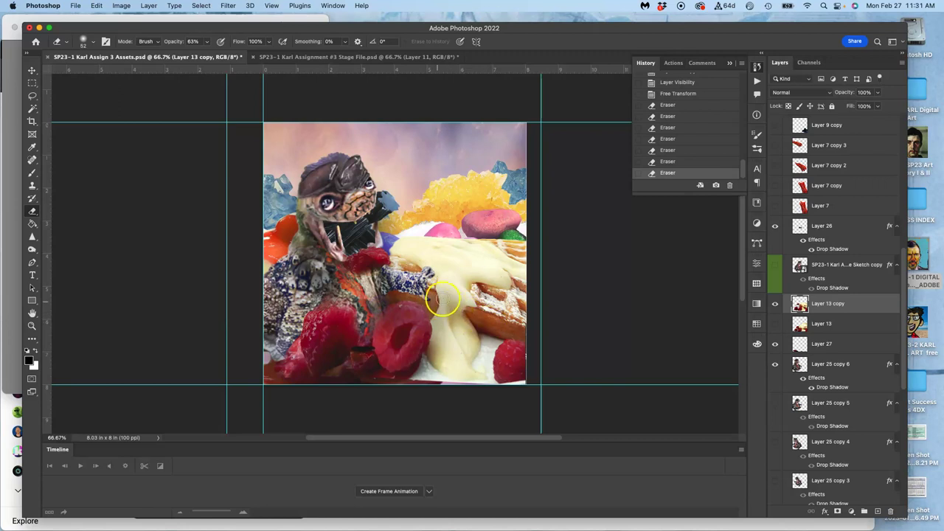
left_click(394, 58)
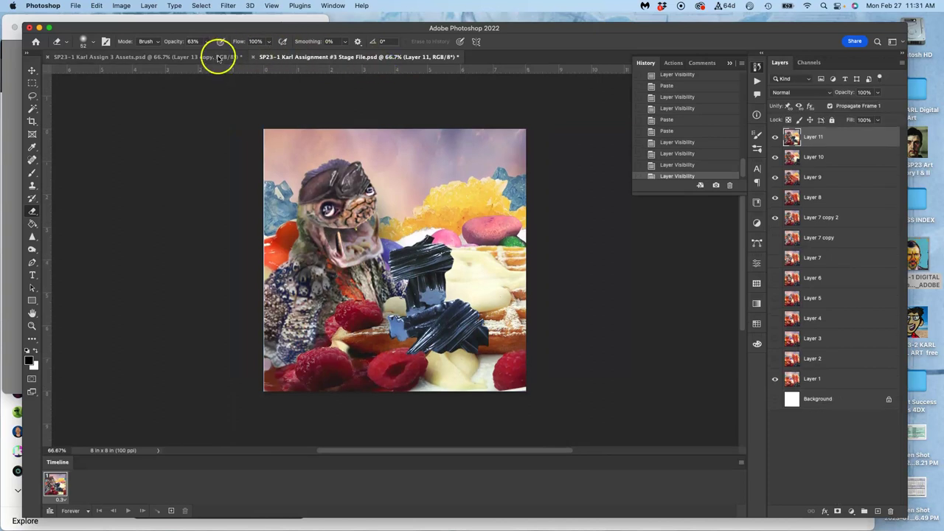
- Back in Assets, raise the Atmosphere group's opacity to 86% and select all of Layer 33
left_click(219, 58)
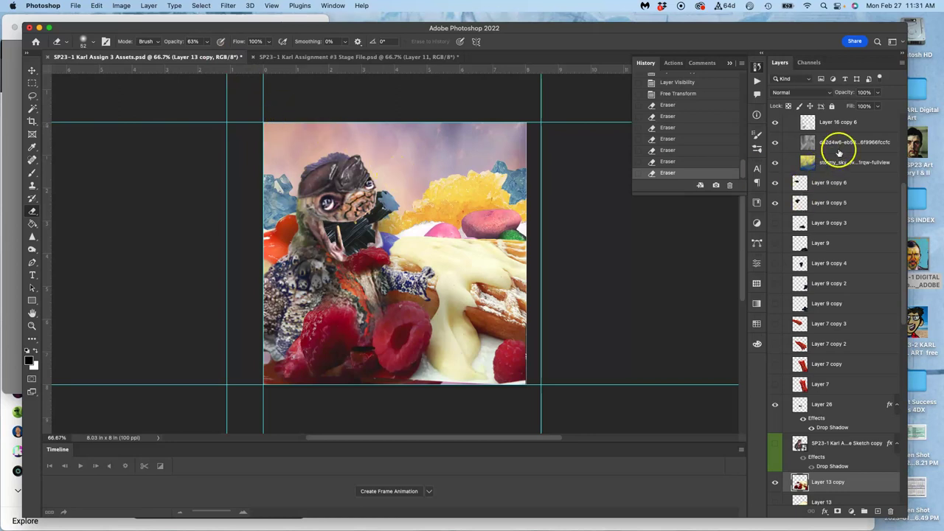
scroll(841, 147, "up", 5)
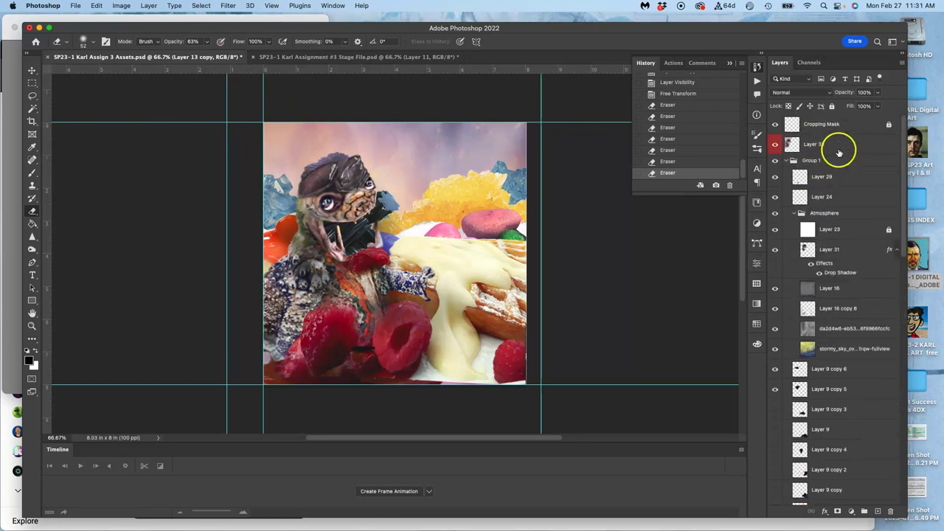
left_click(841, 213)
left_click(878, 93)
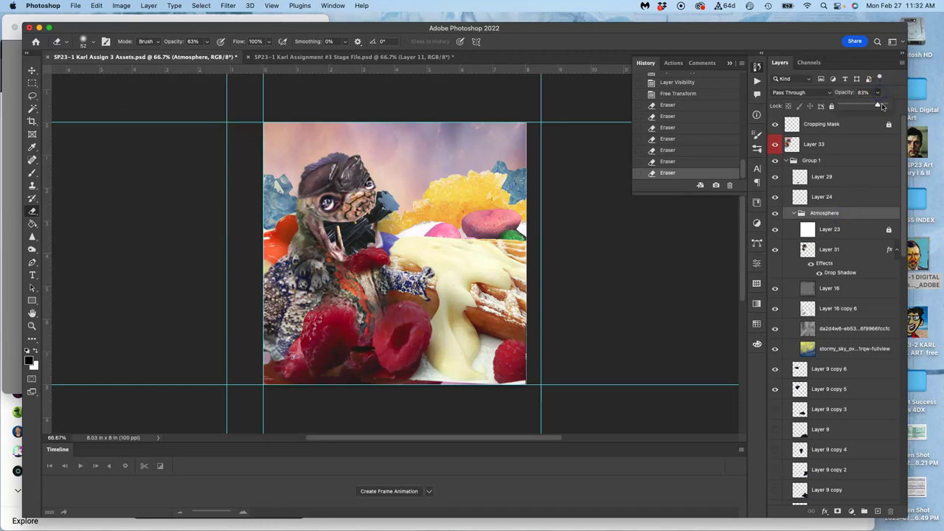
left_click_drag(884, 106, 884, 106)
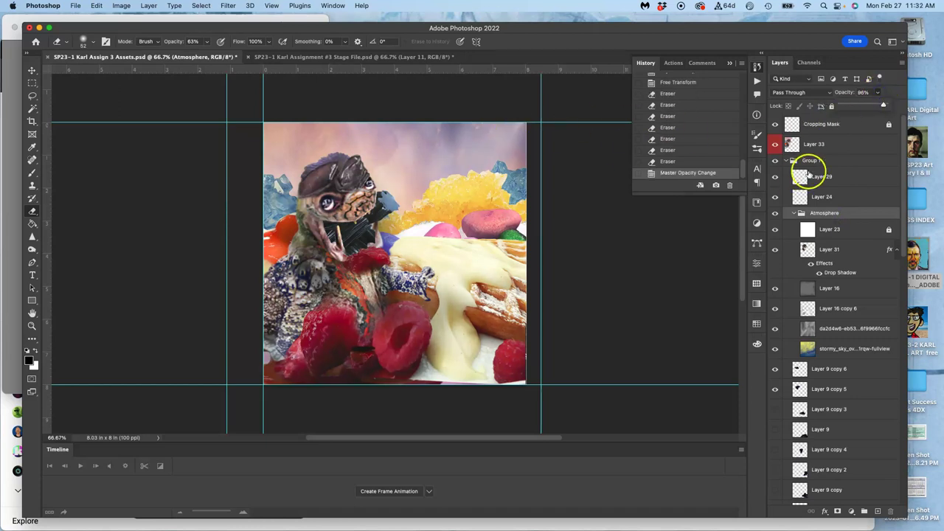
left_click(833, 151)
key("super+a")
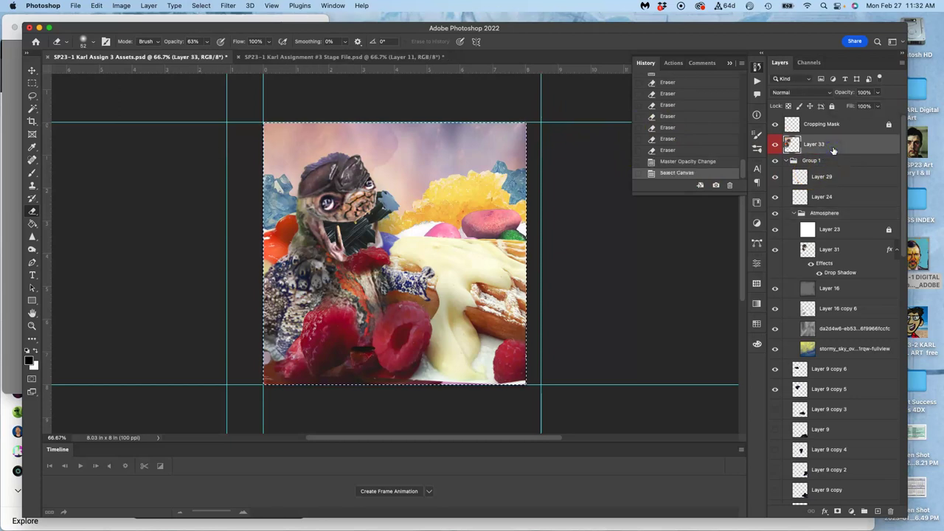